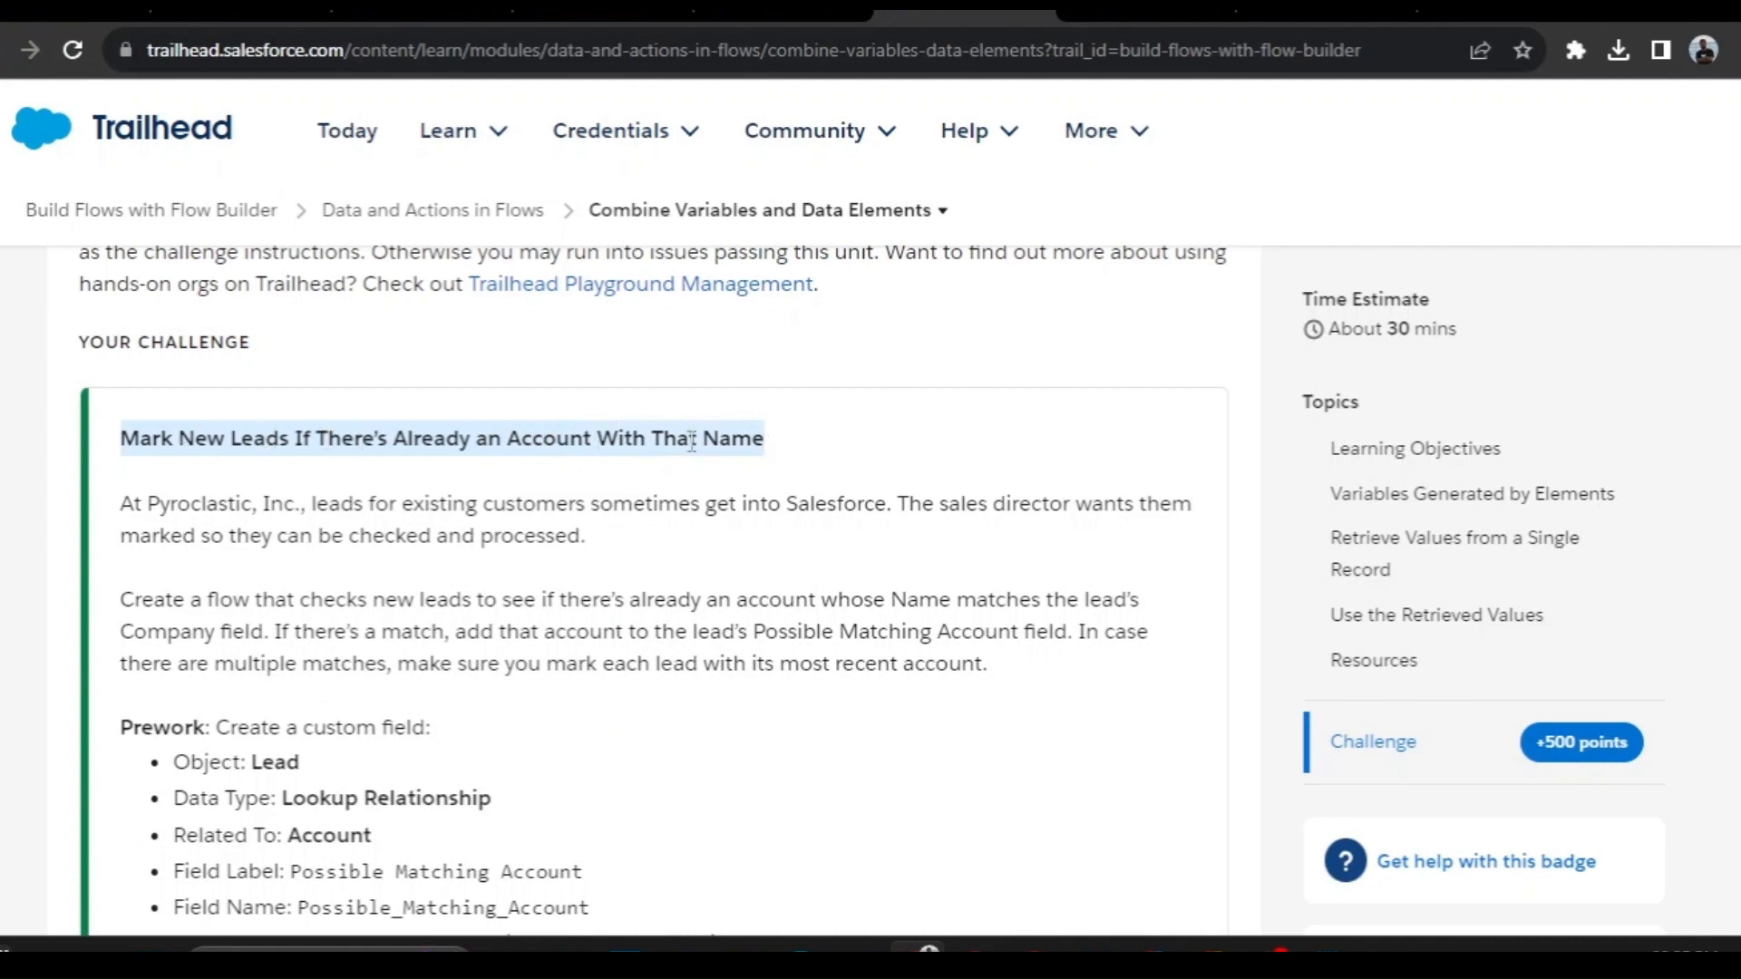
Examine the challenge's prework requirements for the custom field, including its object, data type and related object
{"action": "left_click", "coordinate": [763, 441]}
{"action": "scroll", "coordinate": [194, 435], "scroll_direction": "down", "scroll_amount": 3}
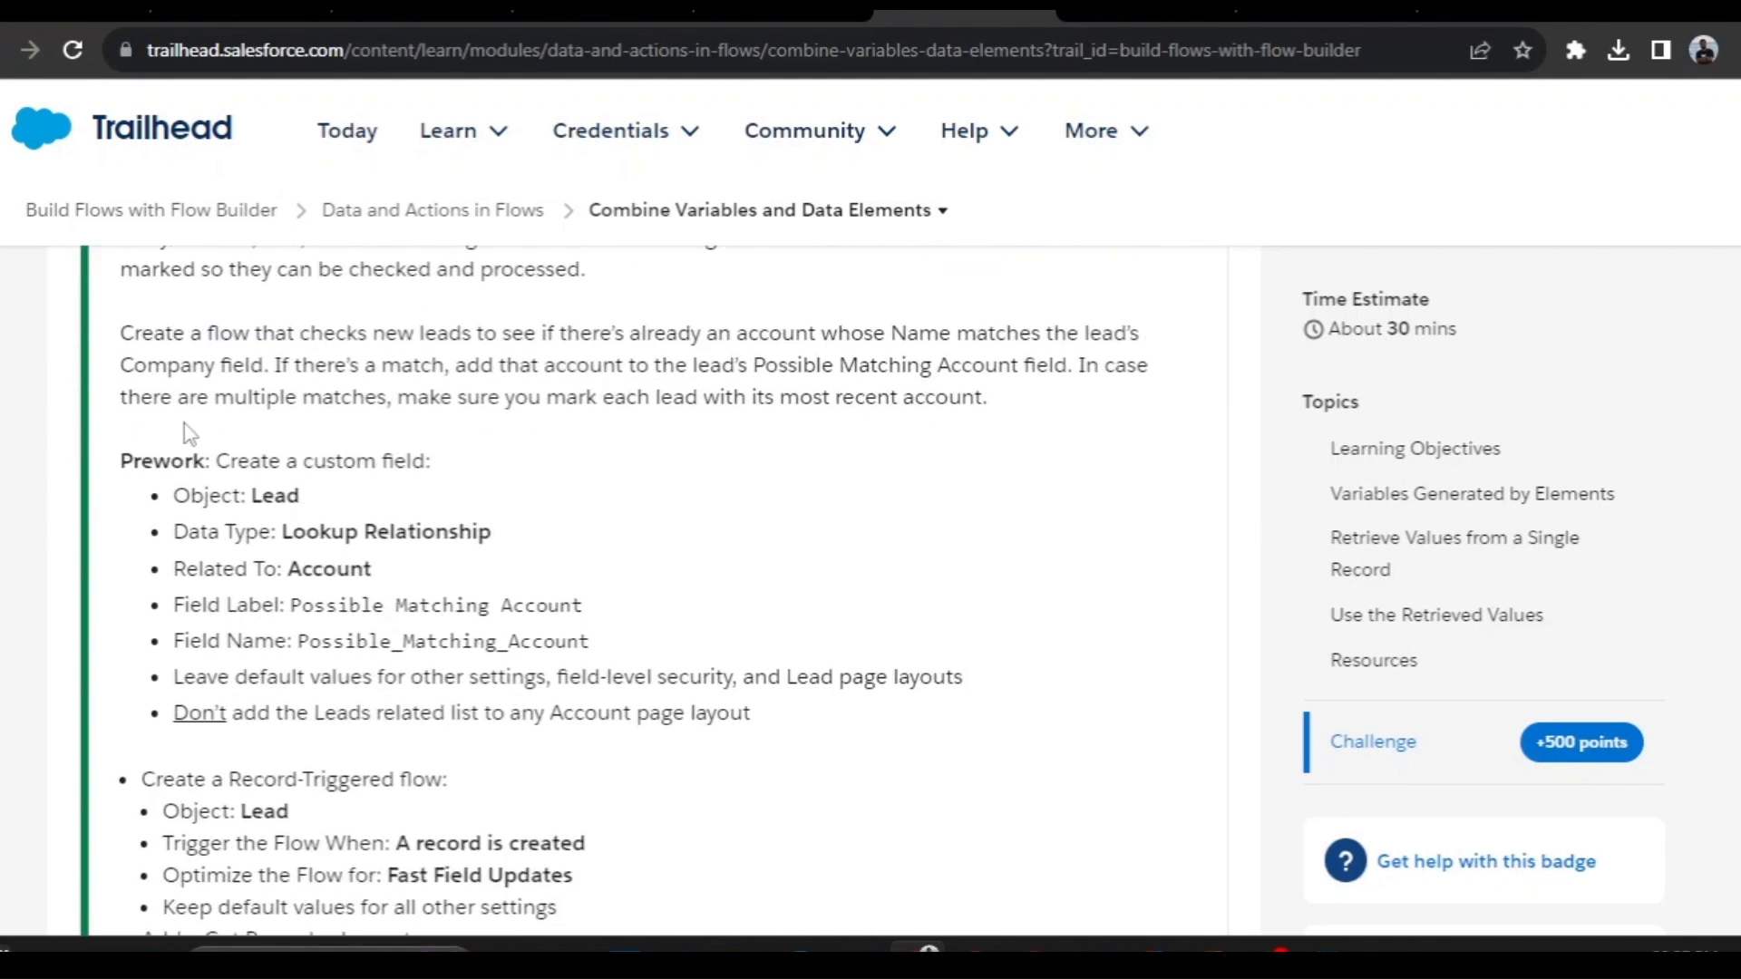
{"action": "left_click_drag", "start_coordinate": [215, 460], "coordinate": [429, 462]}
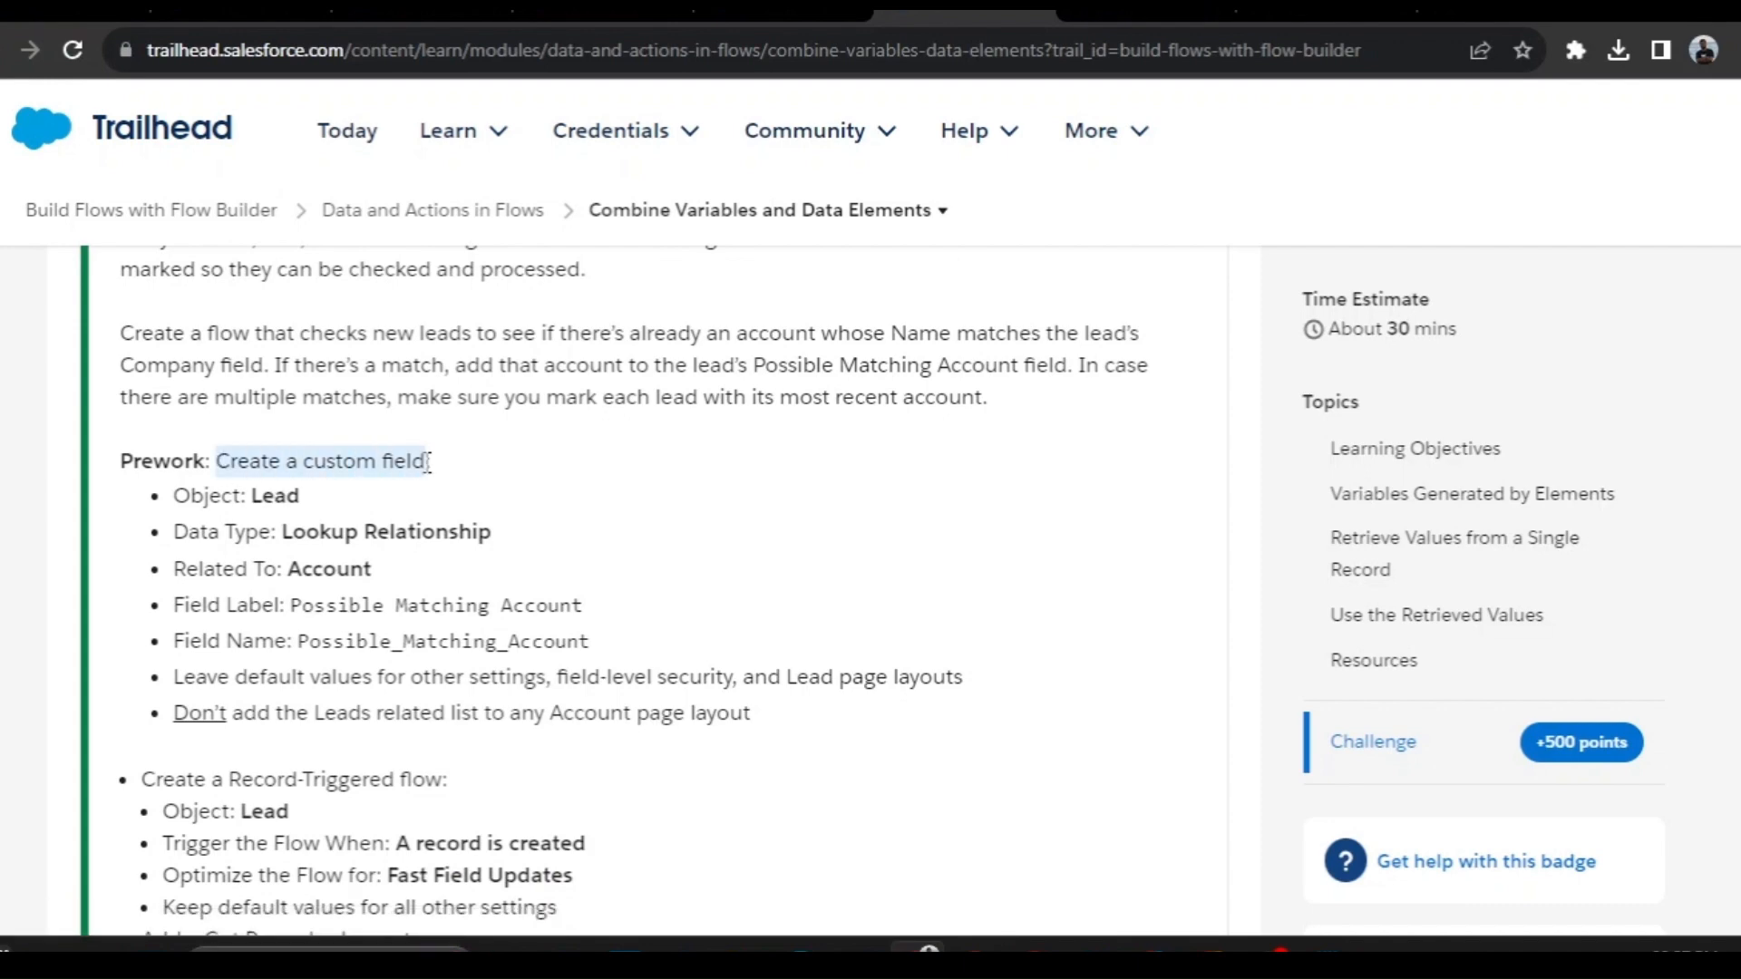
{"action": "scroll", "coordinate": [371, 468], "scroll_direction": "down", "scroll_amount": 1}
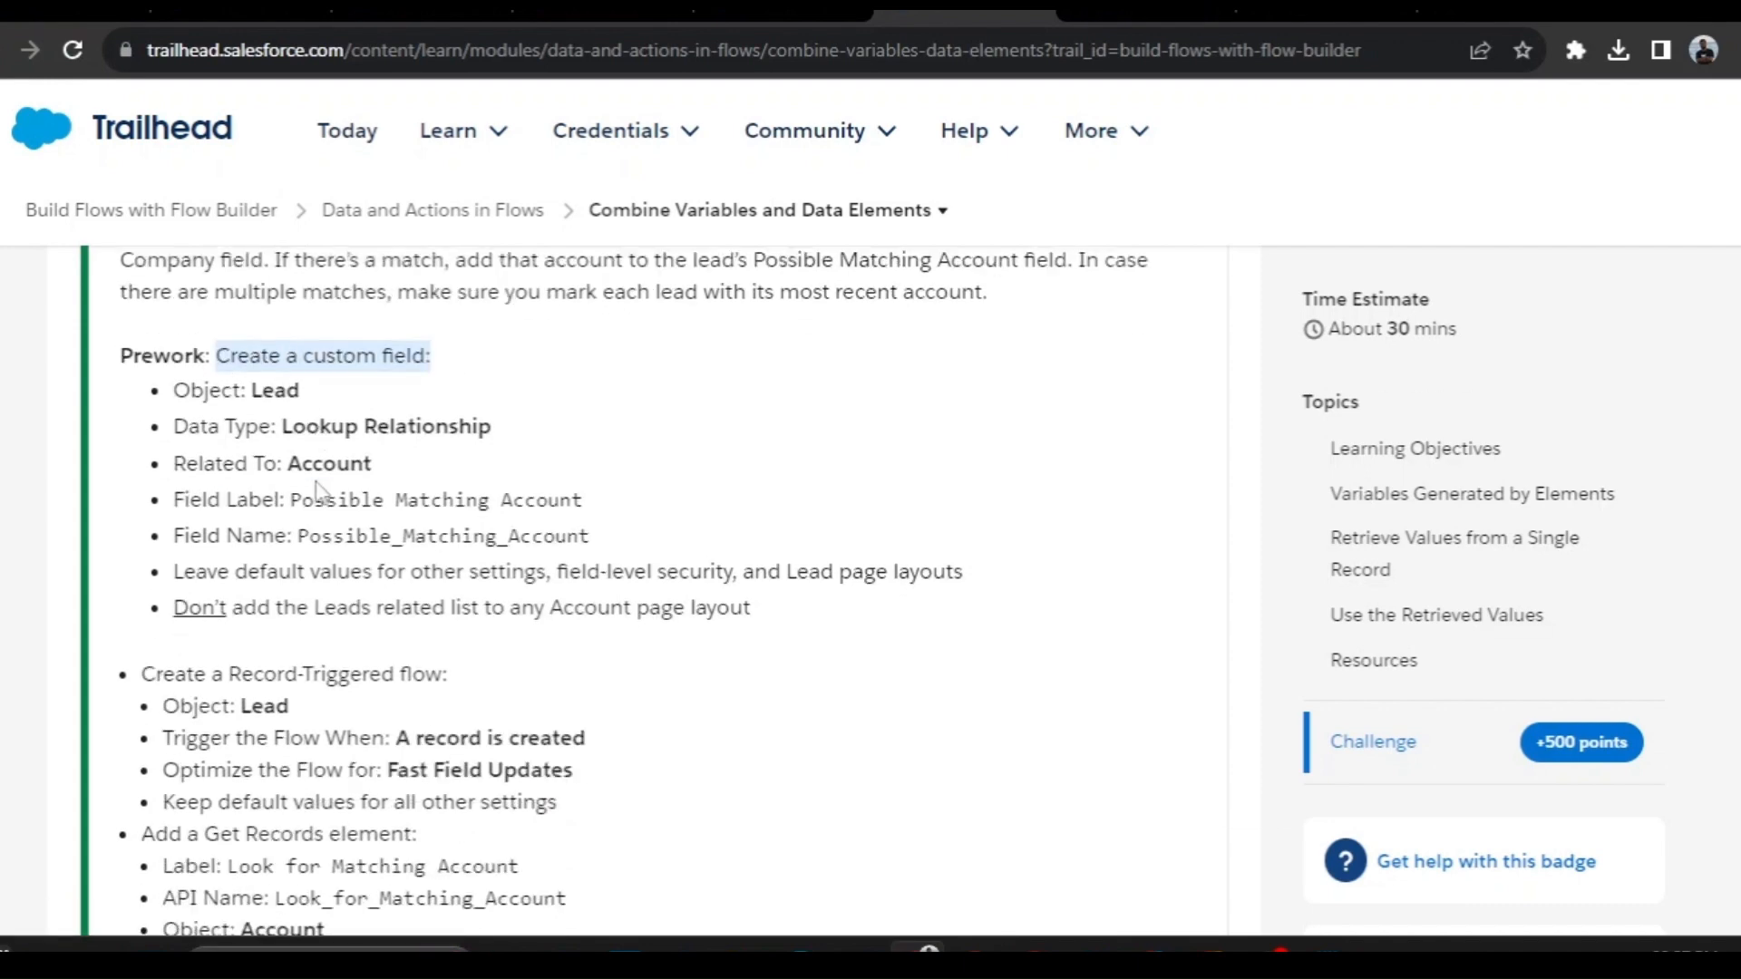
{"action": "double_click", "coordinate": [284, 367]}
{"action": "left_click_drag", "start_coordinate": [285, 400], "coordinate": [553, 405]}
{"action": "double_click", "coordinate": [314, 435]}
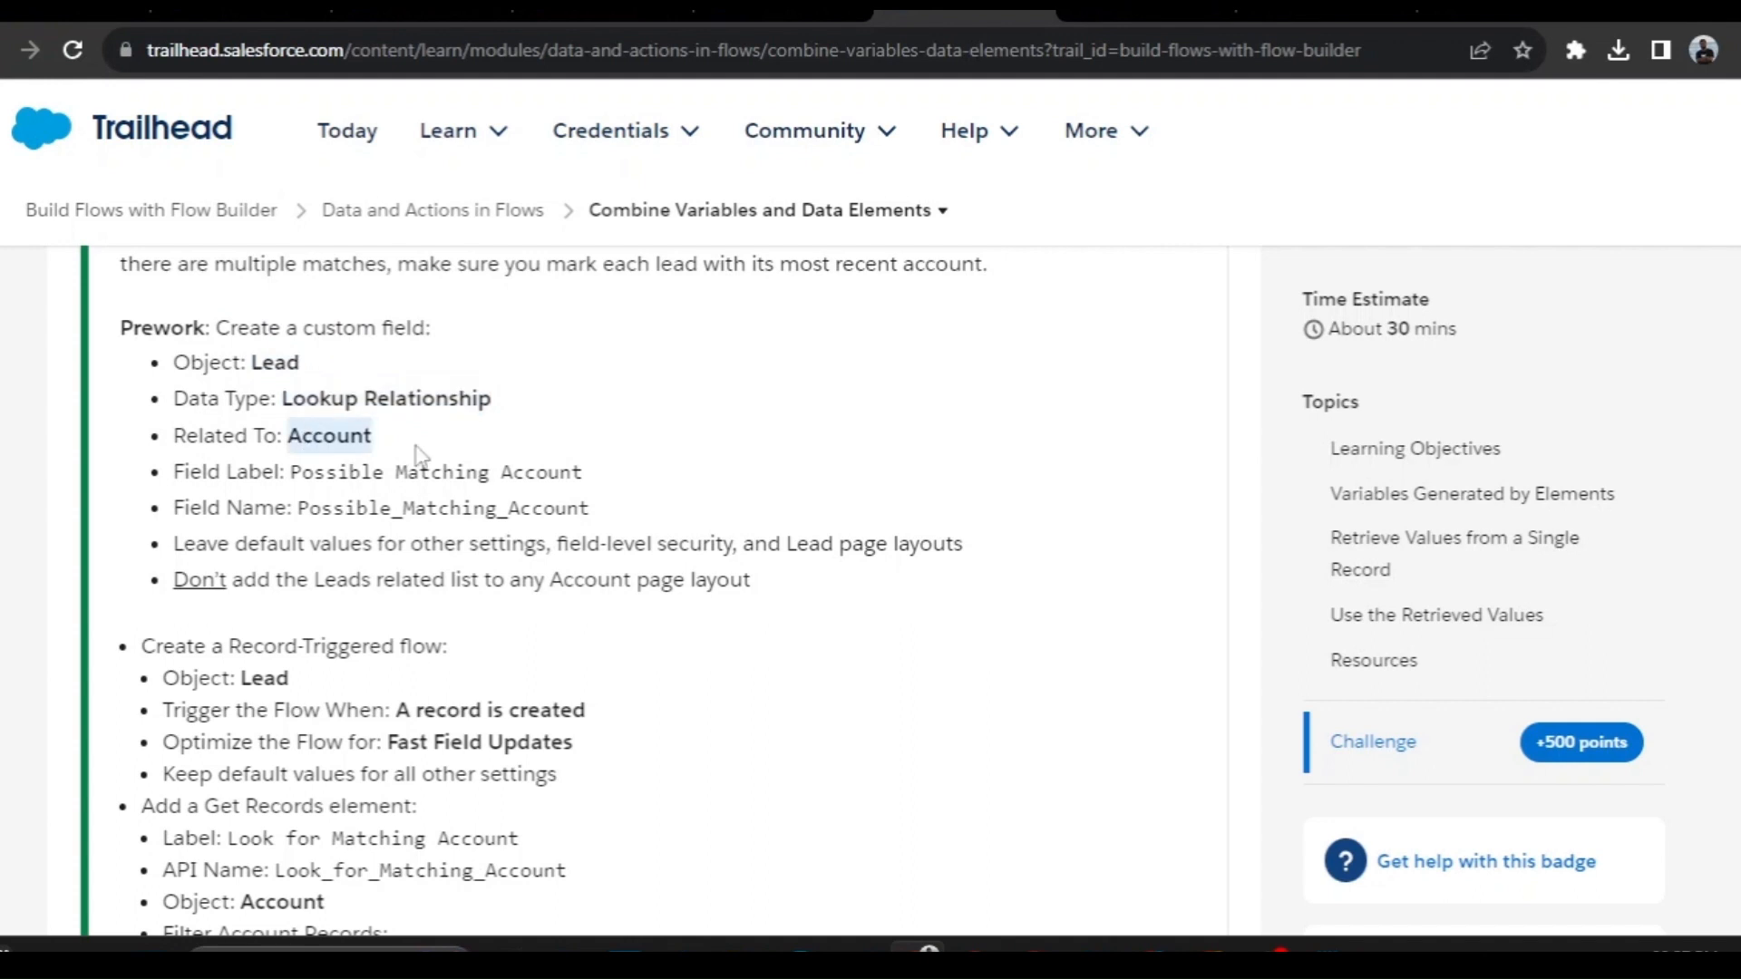
Copy the field label "Possible Matching Account" from the prework and read the note about Account page layouts
{"action": "left_click", "coordinate": [294, 471]}
{"action": "left_click_drag", "start_coordinate": [288, 477], "coordinate": [585, 480]}
{"action": "key", "text": "ctrl+c"}
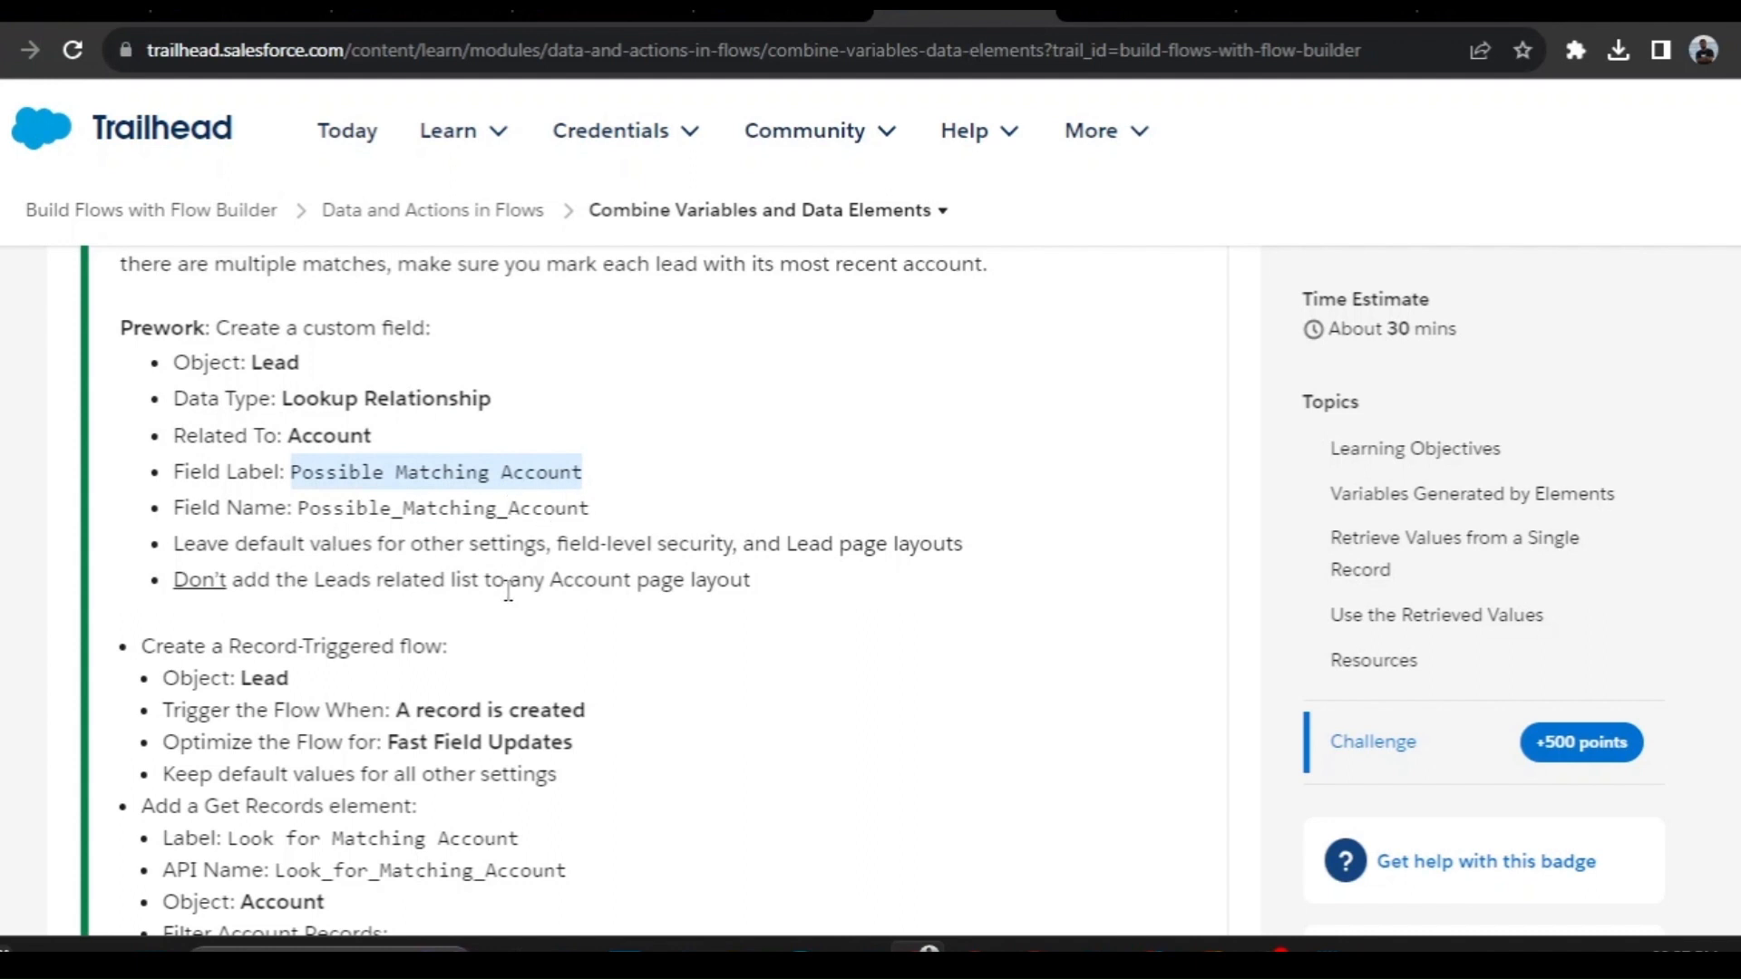
{"action": "left_click_drag", "start_coordinate": [172, 581], "coordinate": [776, 594]}
Switch to Salesforce Setup and open the Lead object's Fields & Relationships in Object Manager
{"action": "left_click", "coordinate": [1083, 22]}
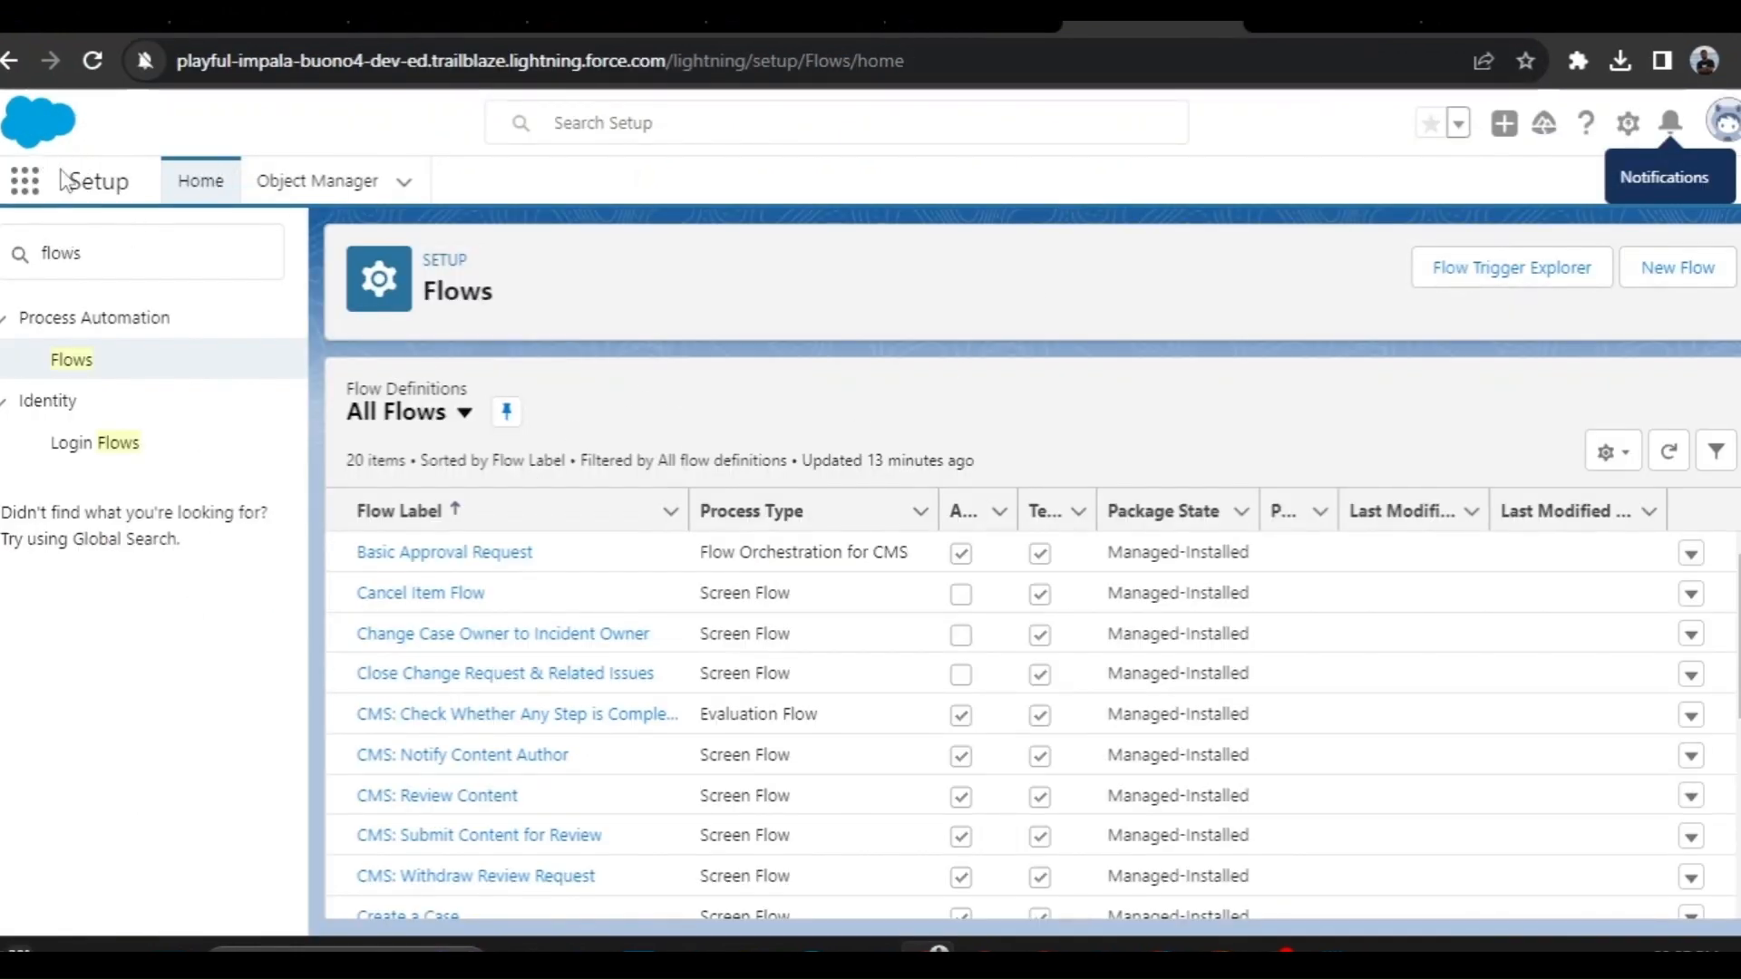
{"action": "left_click", "coordinate": [309, 181]}
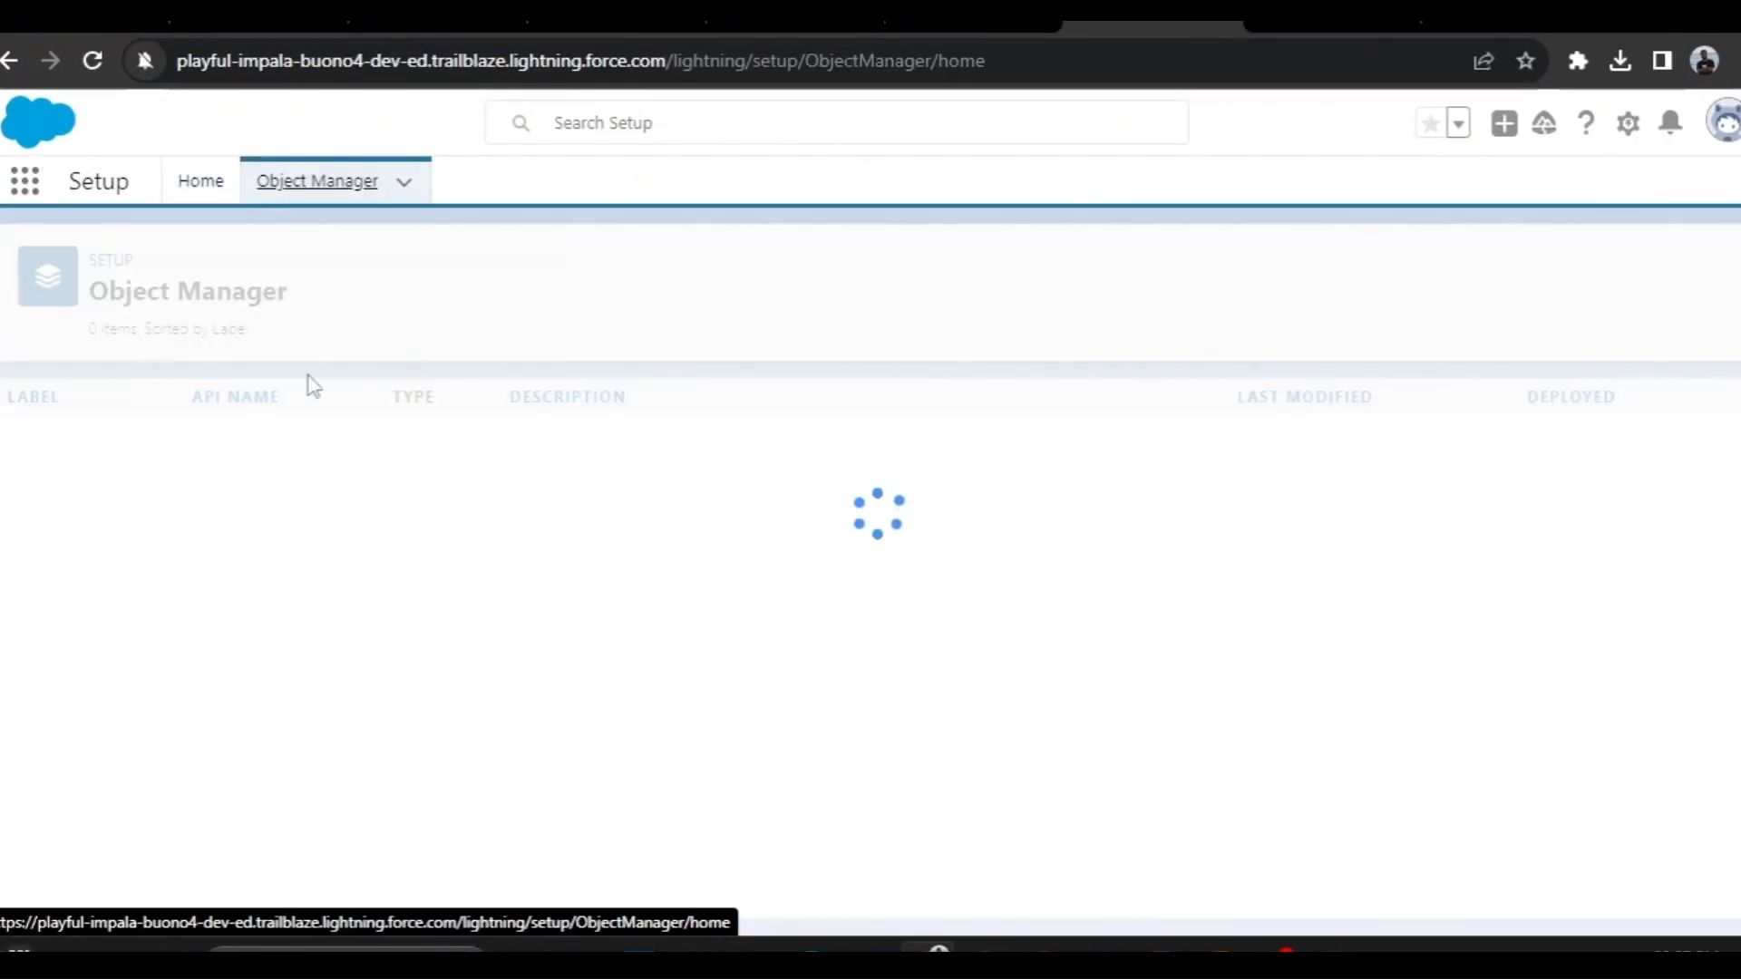
{"action": "left_click", "coordinate": [1295, 280]}
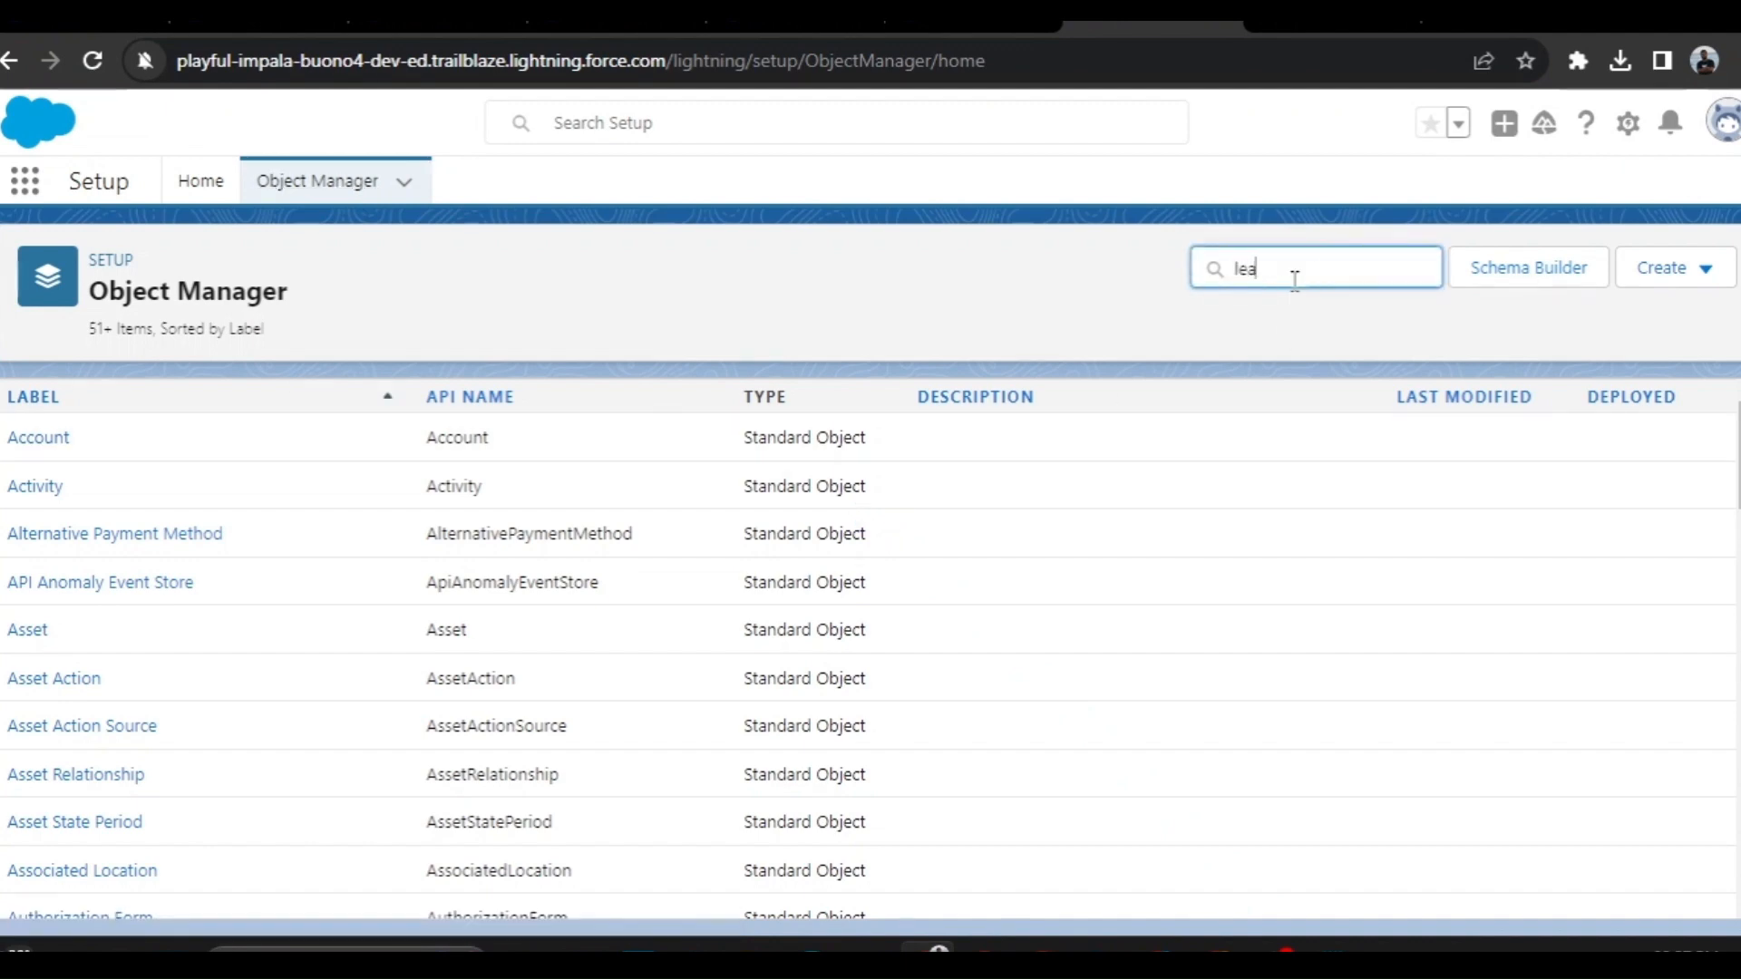
{"action": "type", "text": "lead"}
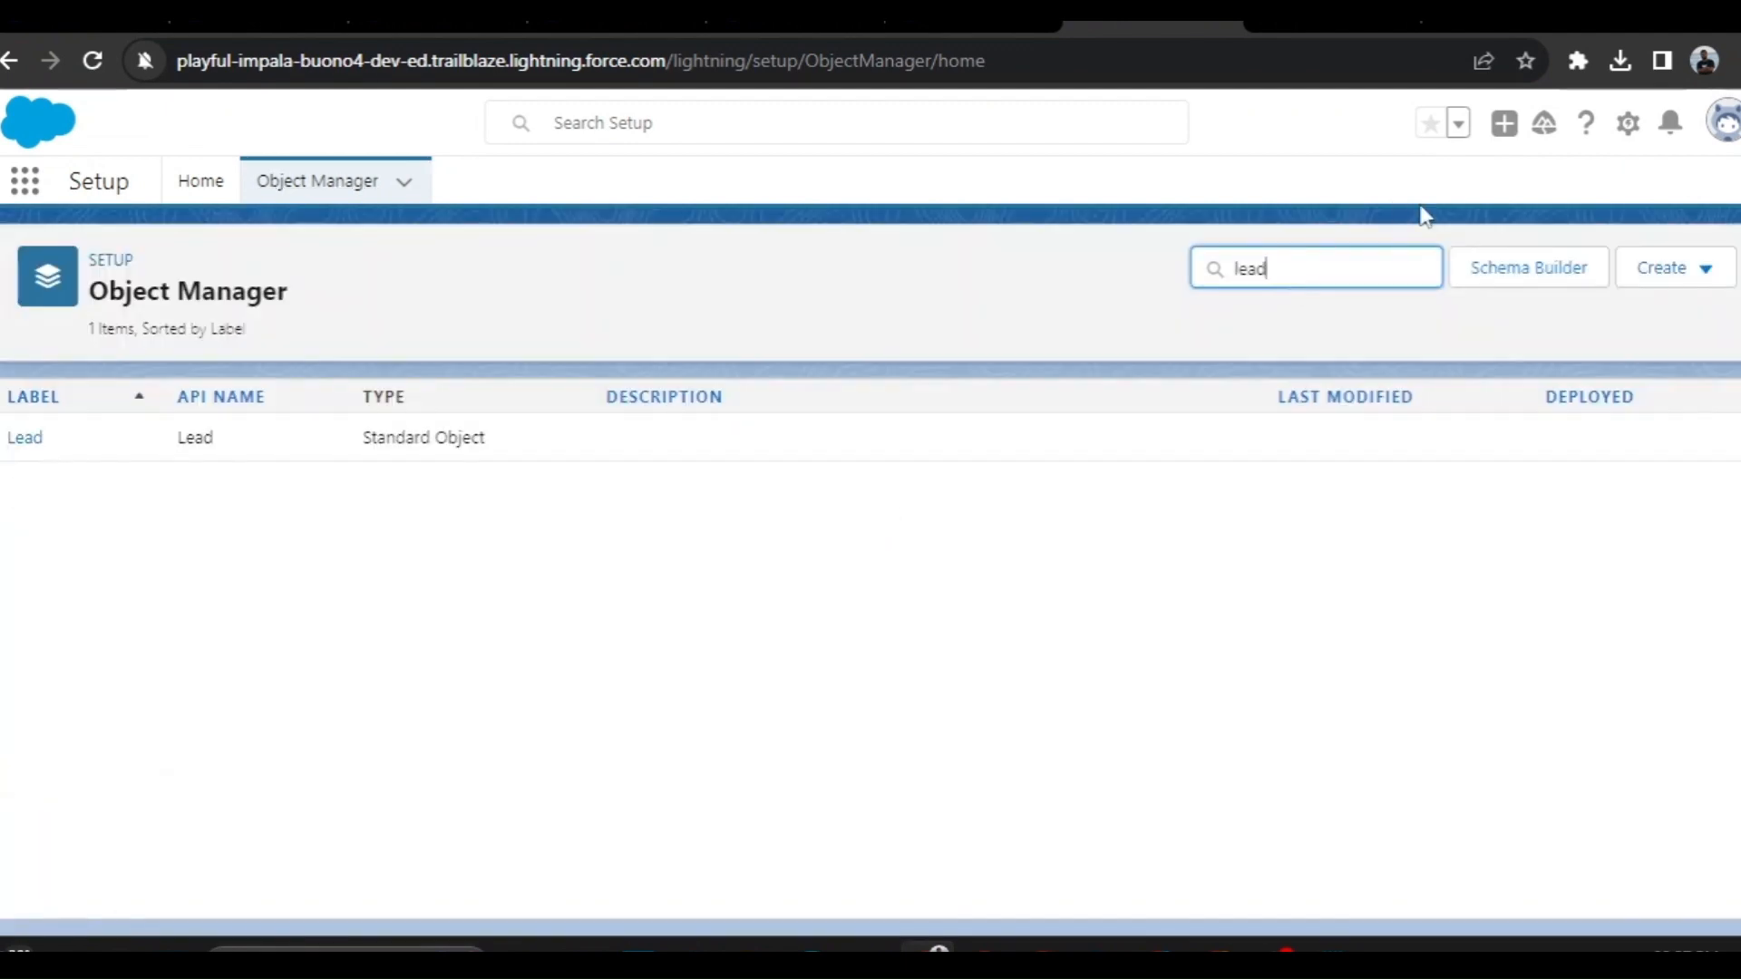
{"action": "left_click", "coordinate": [20, 437]}
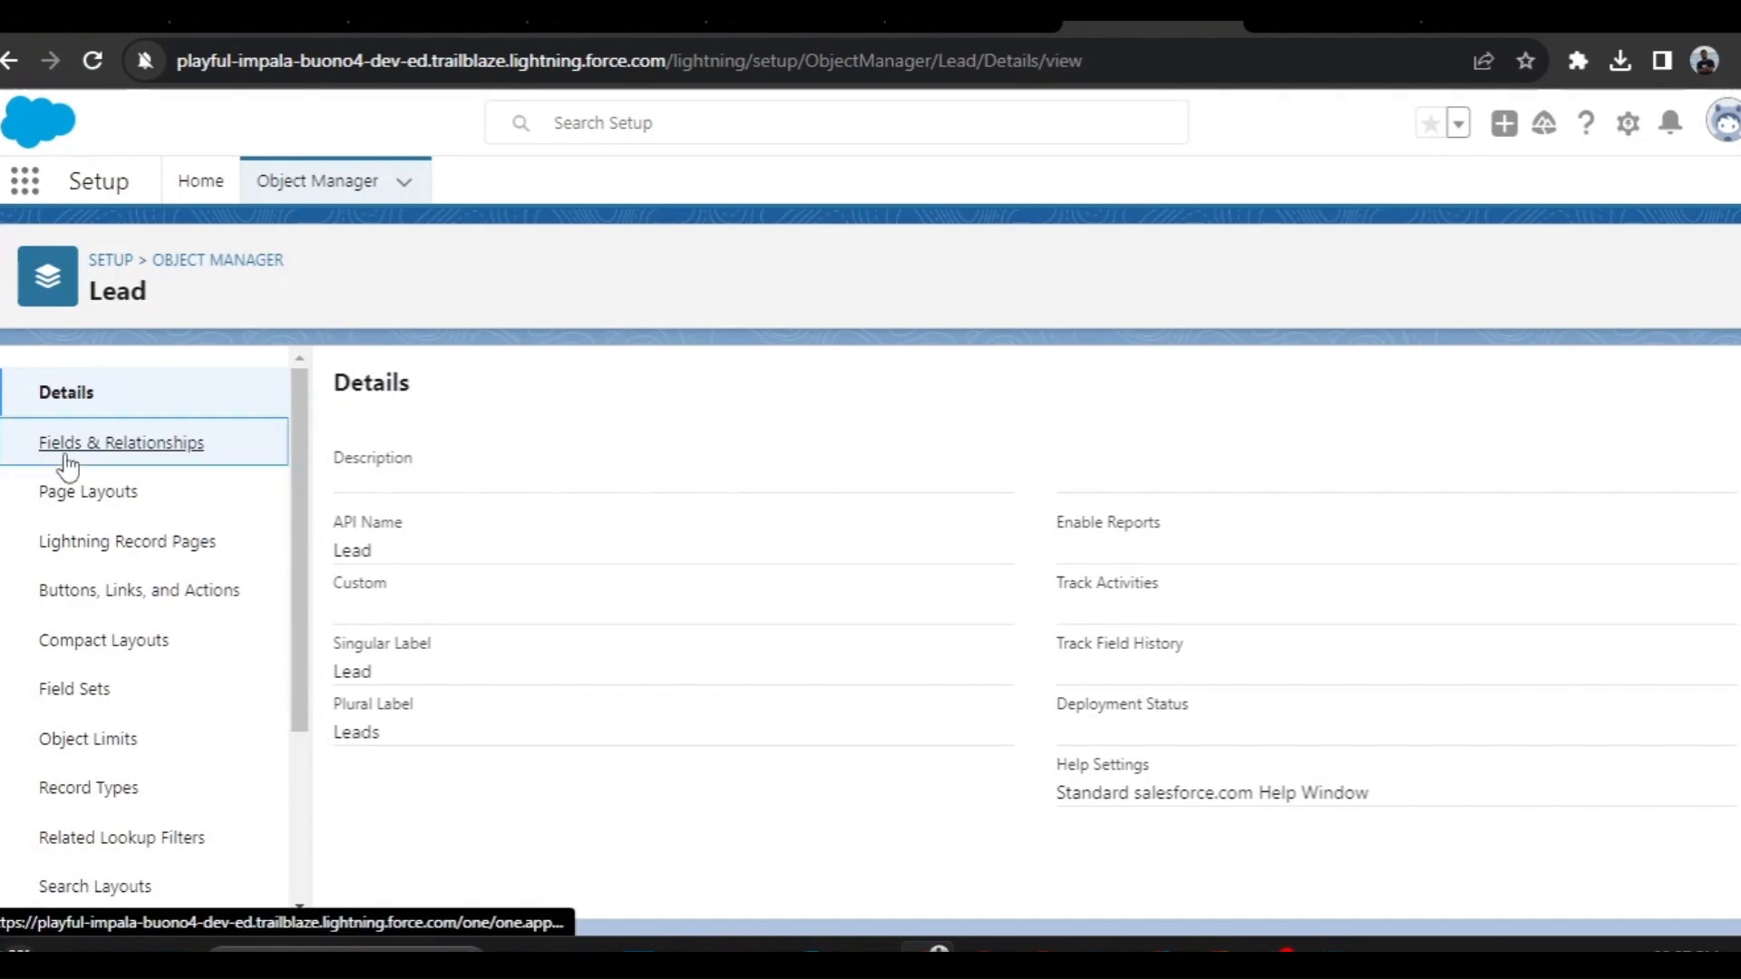
{"action": "left_click", "coordinate": [76, 463]}
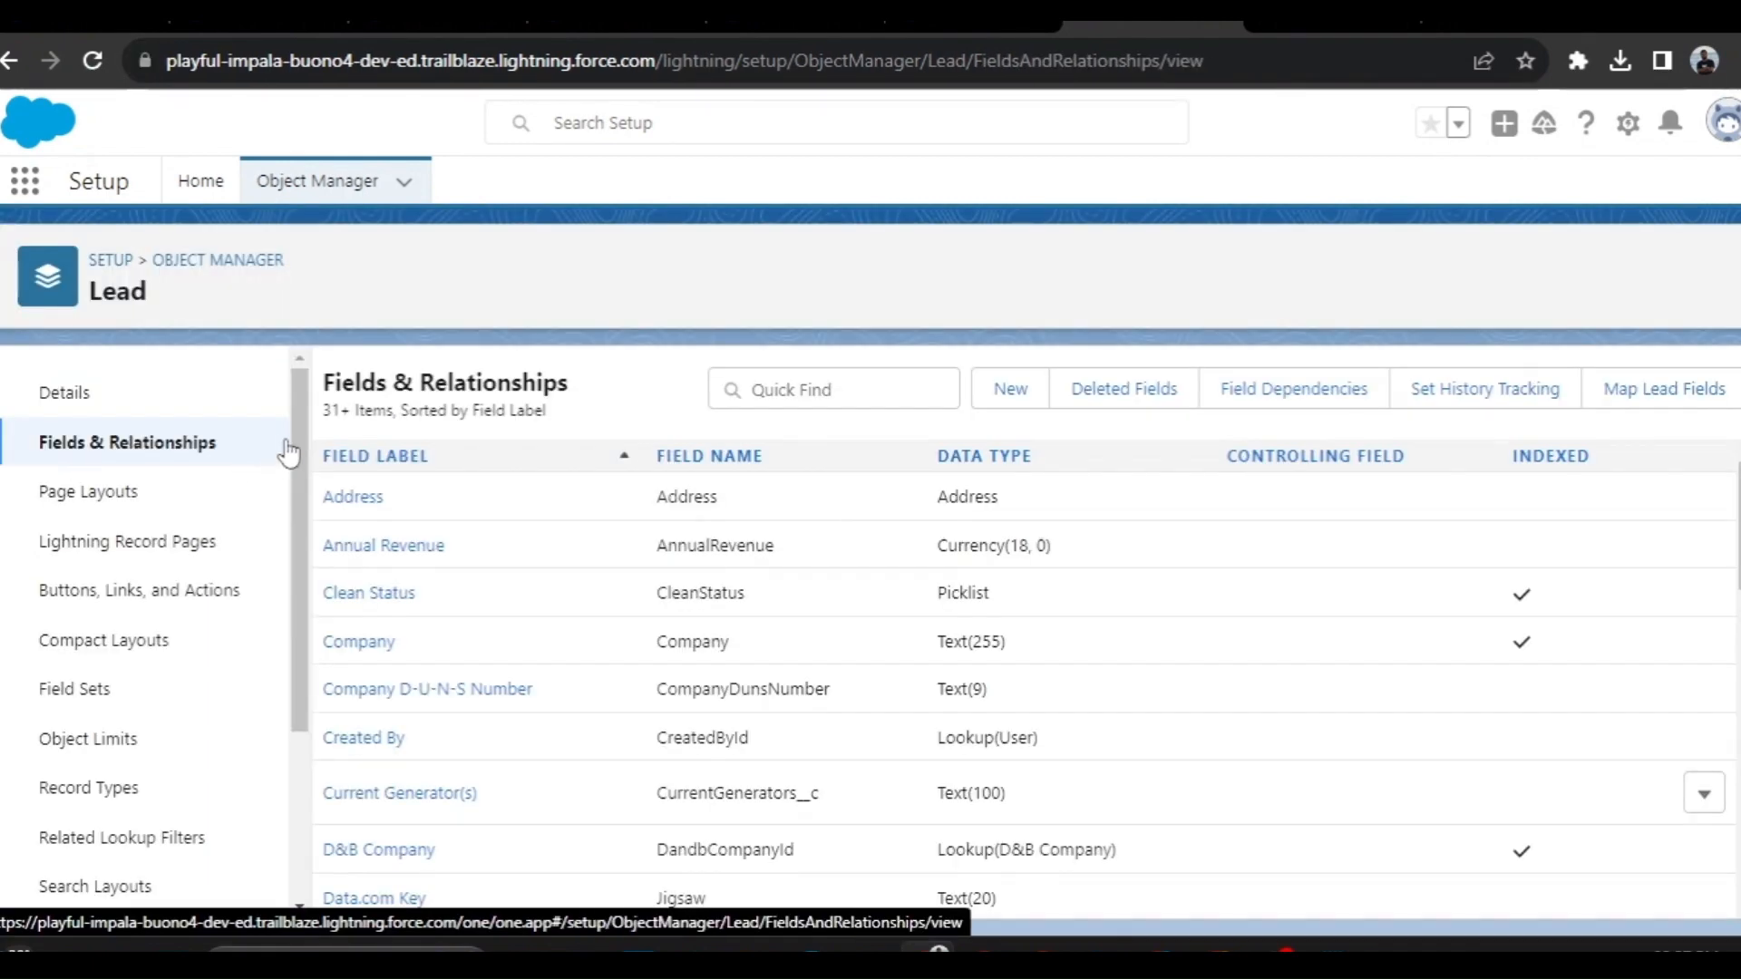
Start a new custom field on Lead with the data type Lookup Relationship
{"action": "left_click", "coordinate": [1014, 392]}
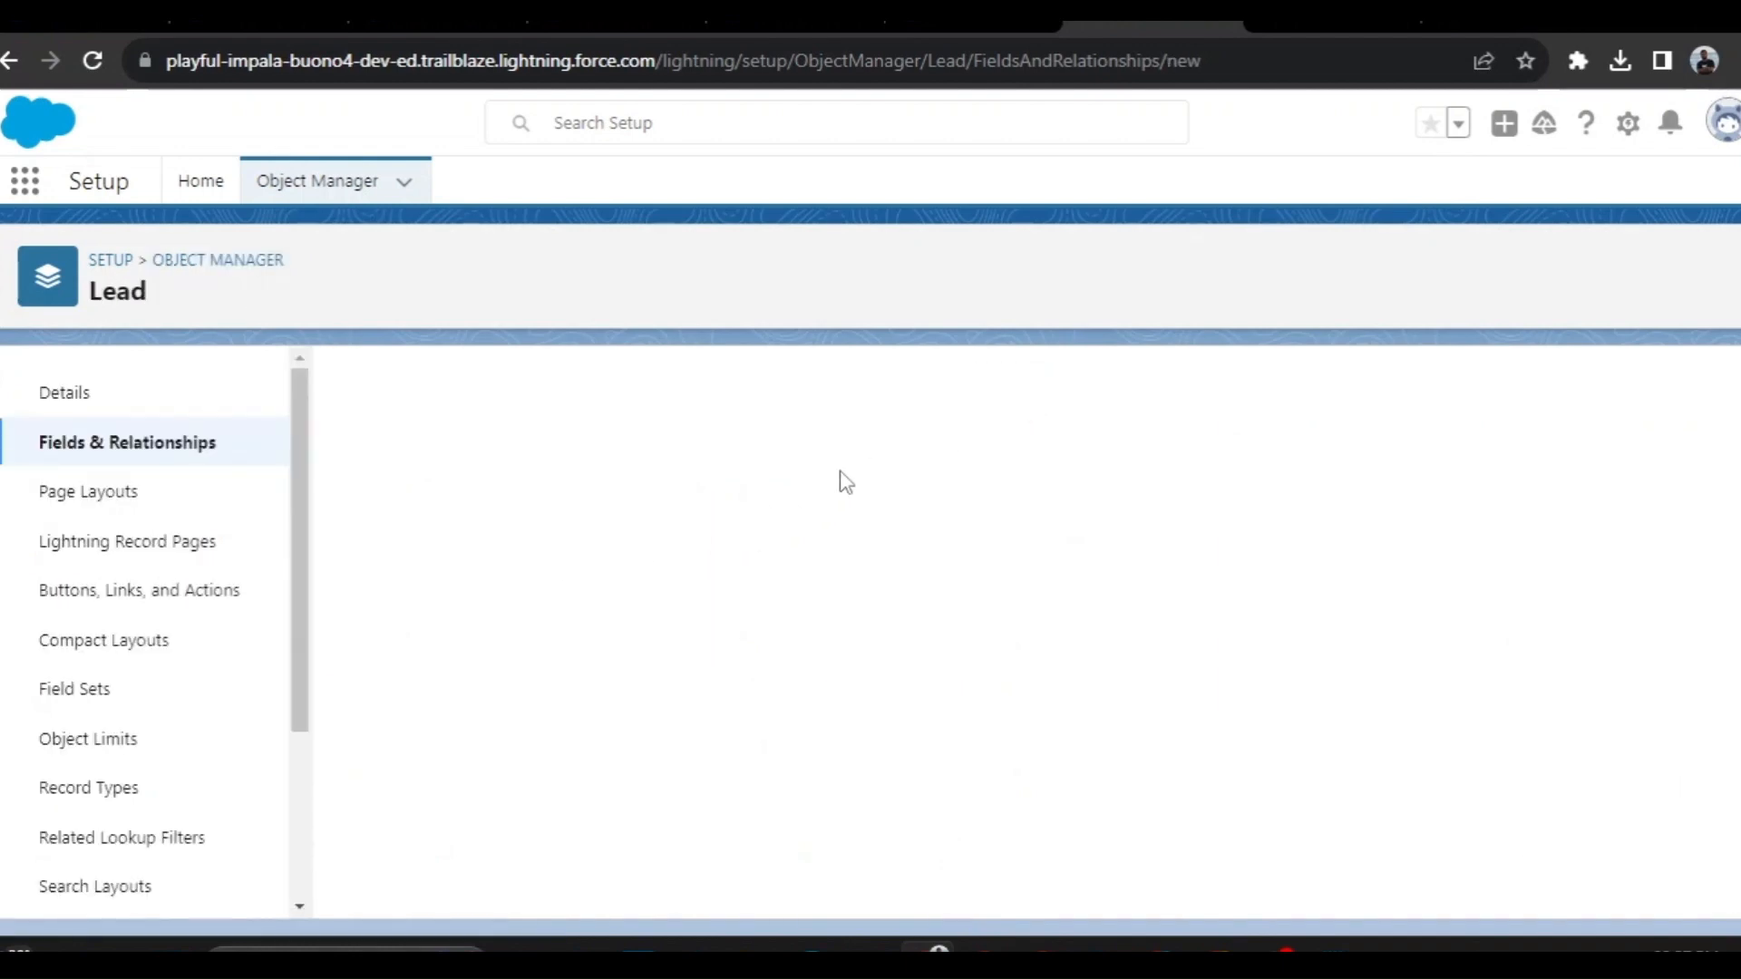
{"action": "scroll", "coordinate": [545, 564], "scroll_direction": "down", "scroll_amount": 5}
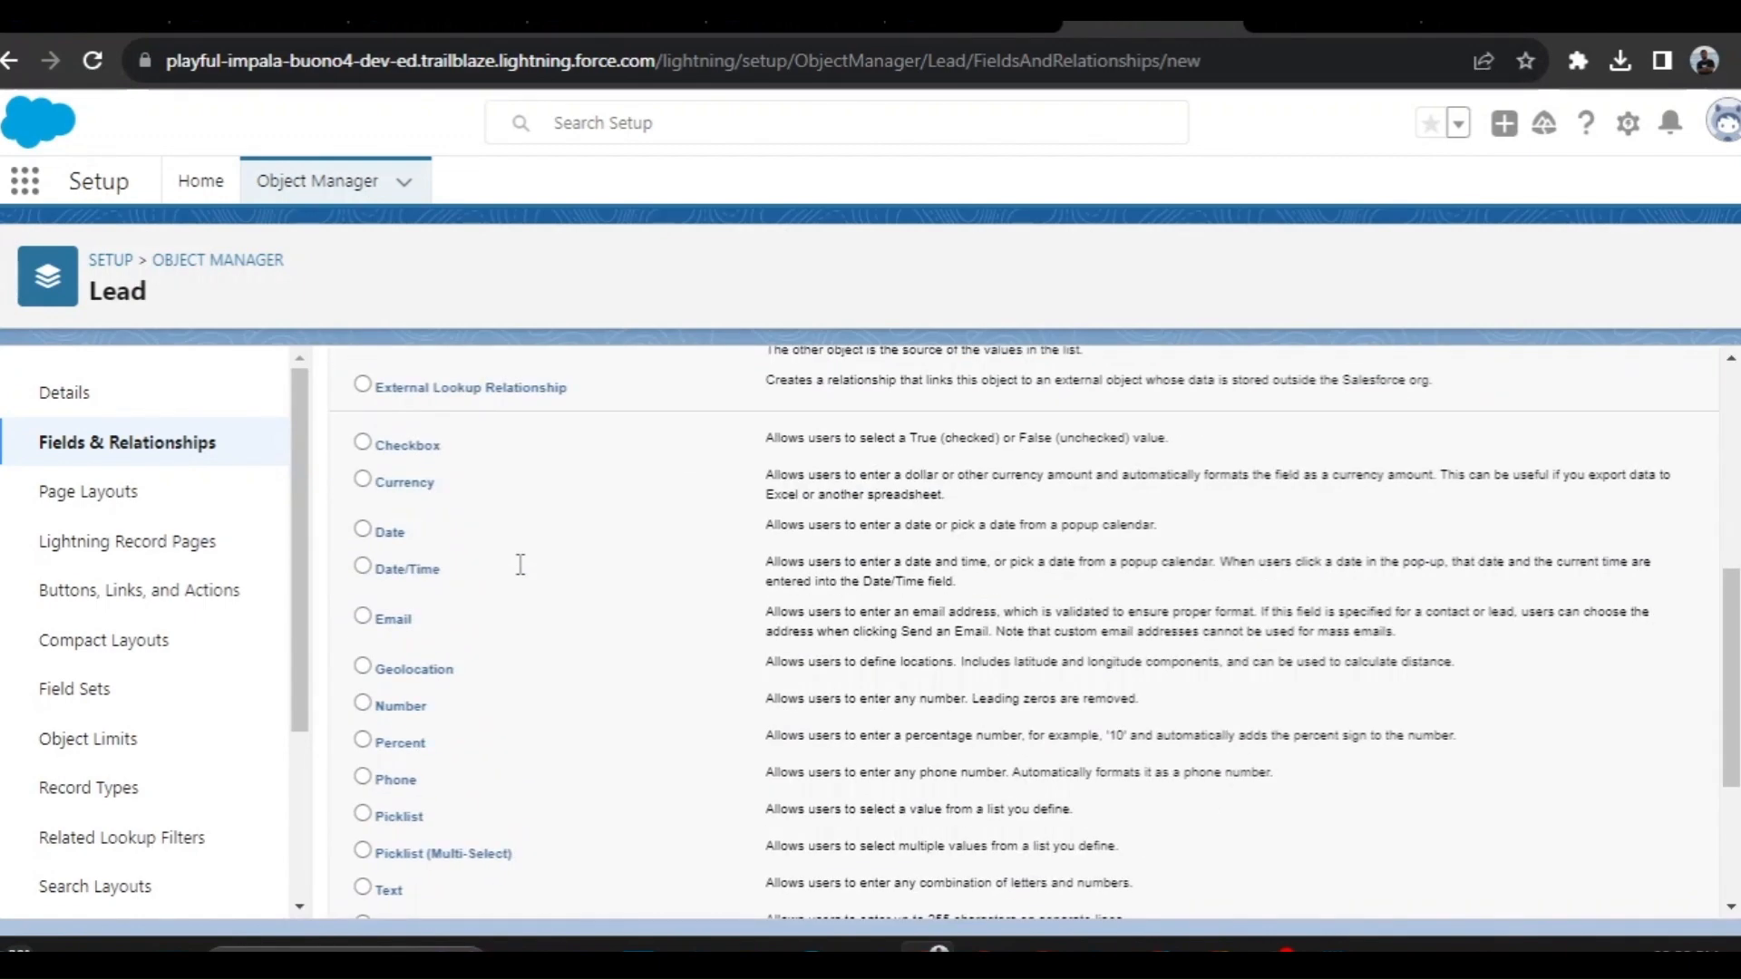
{"action": "scroll", "coordinate": [523, 569], "scroll_direction": "up", "scroll_amount": 1}
{"action": "left_click", "coordinate": [362, 466]}
{"action": "scroll", "coordinate": [635, 490], "scroll_direction": "up", "scroll_amount": 3}
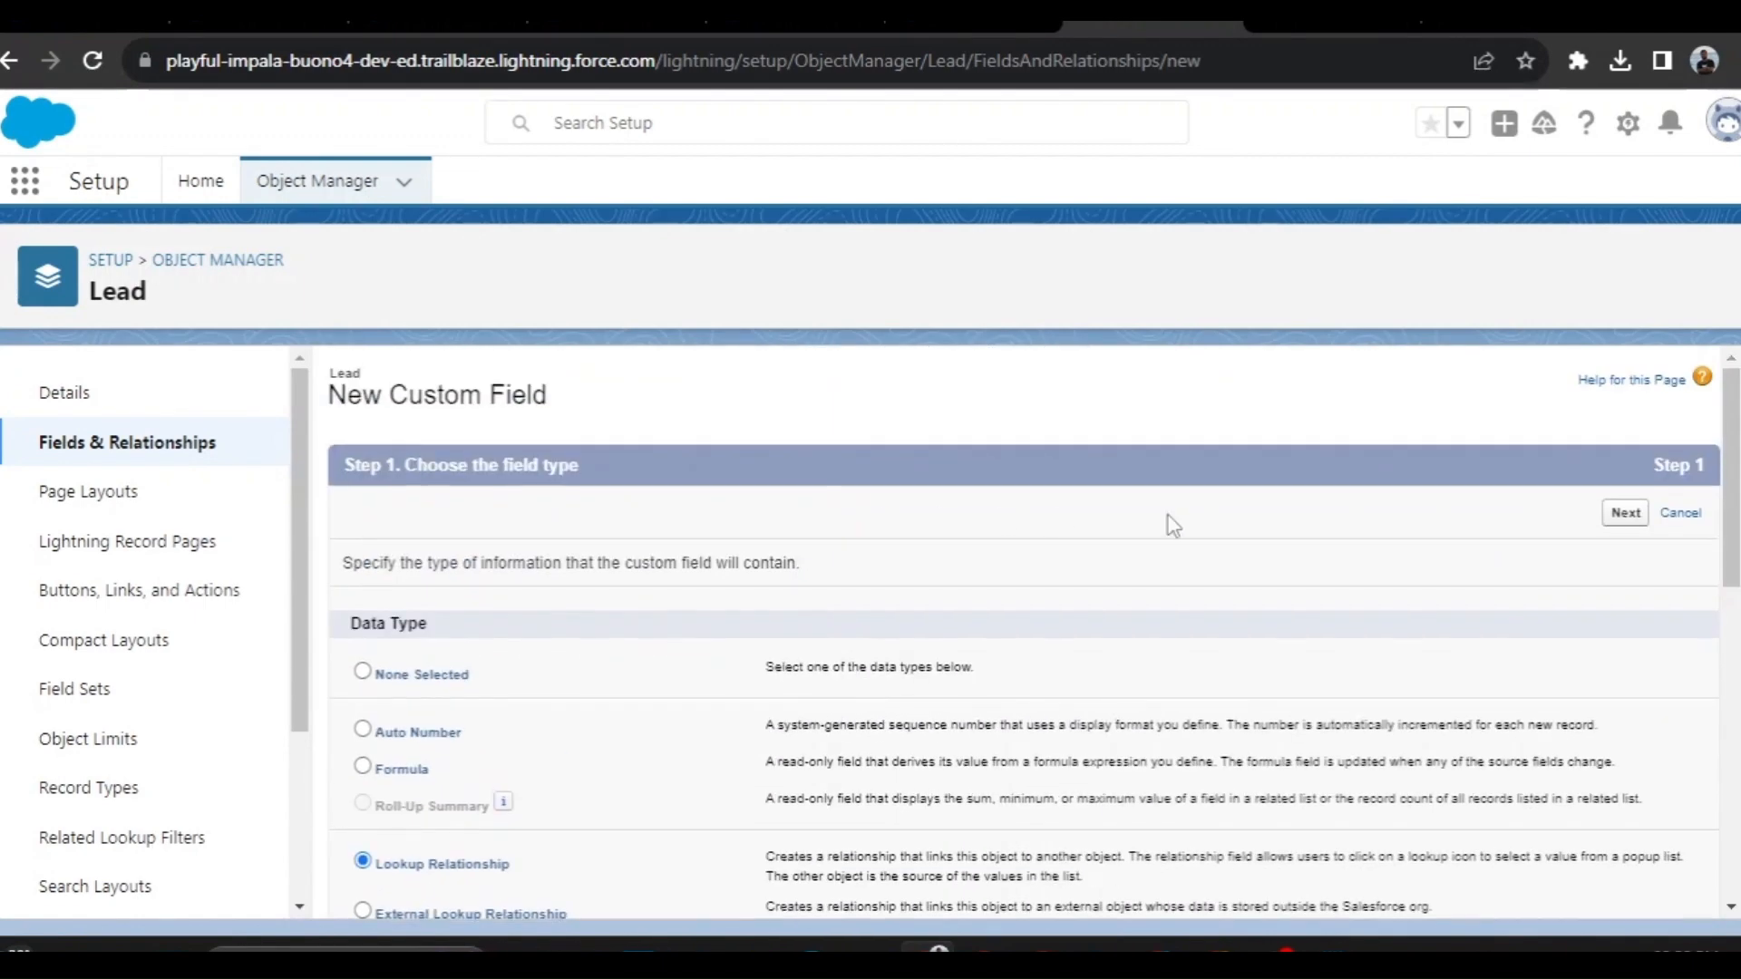
{"action": "left_click", "coordinate": [1625, 514]}
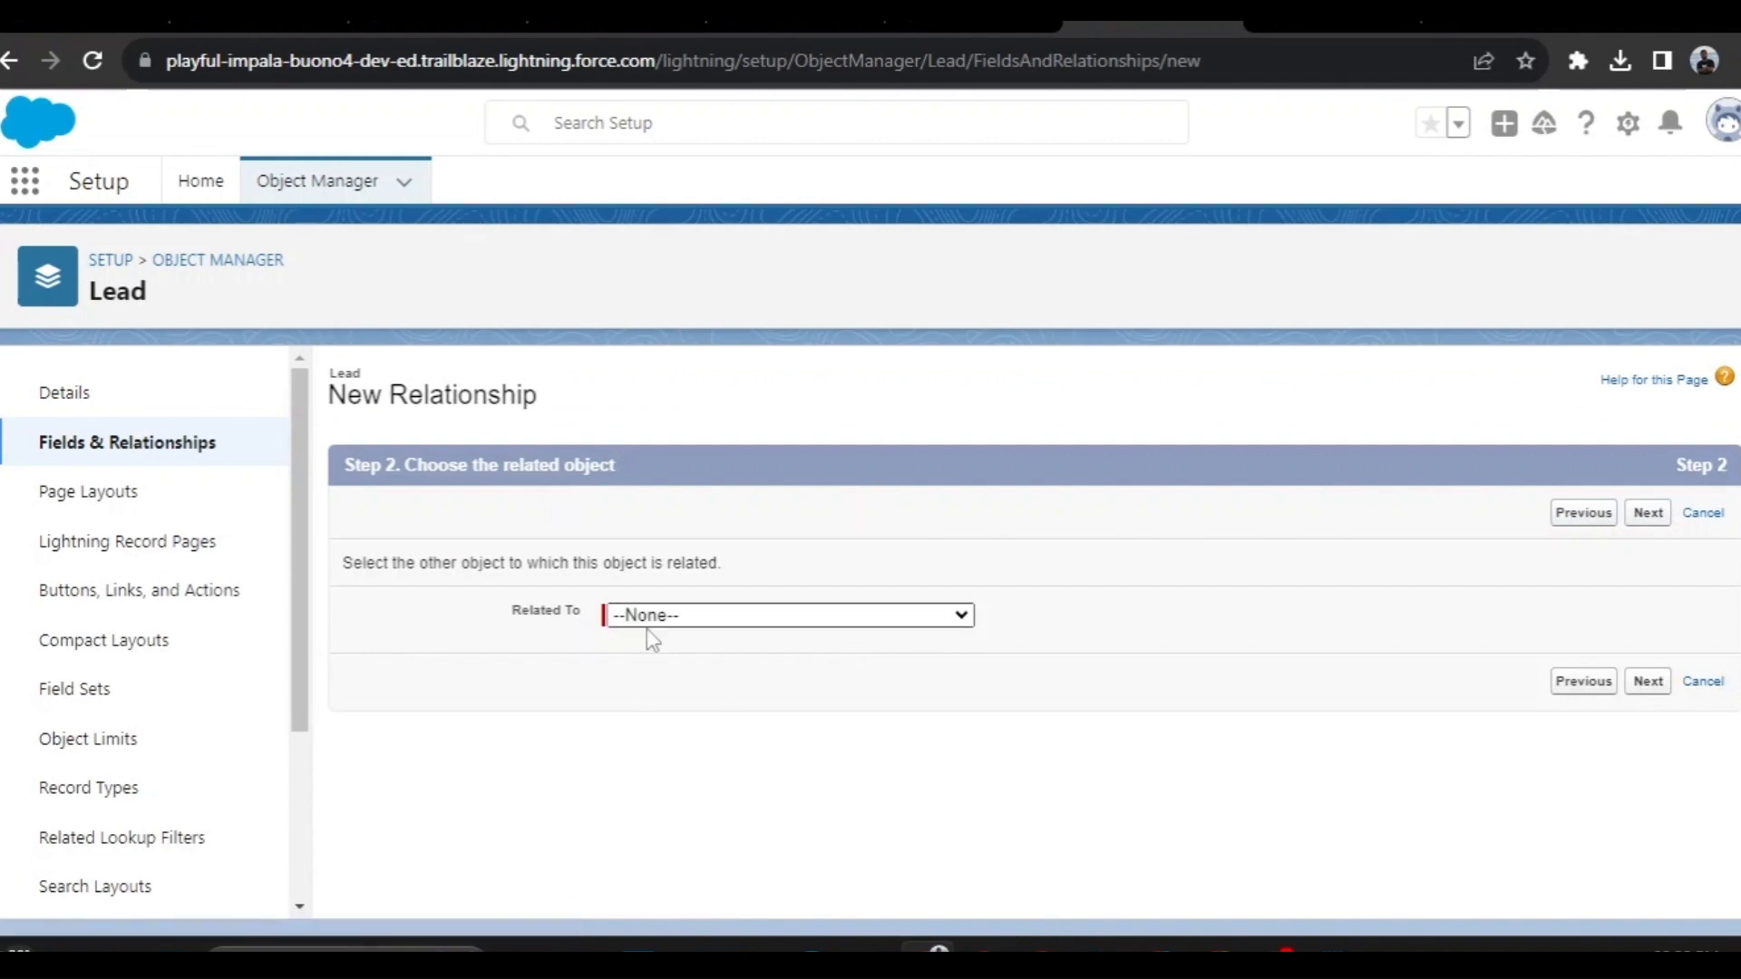
Relate the new lookup field to the Account object and proceed to its label and name
{"action": "left_click", "coordinate": [648, 618]}
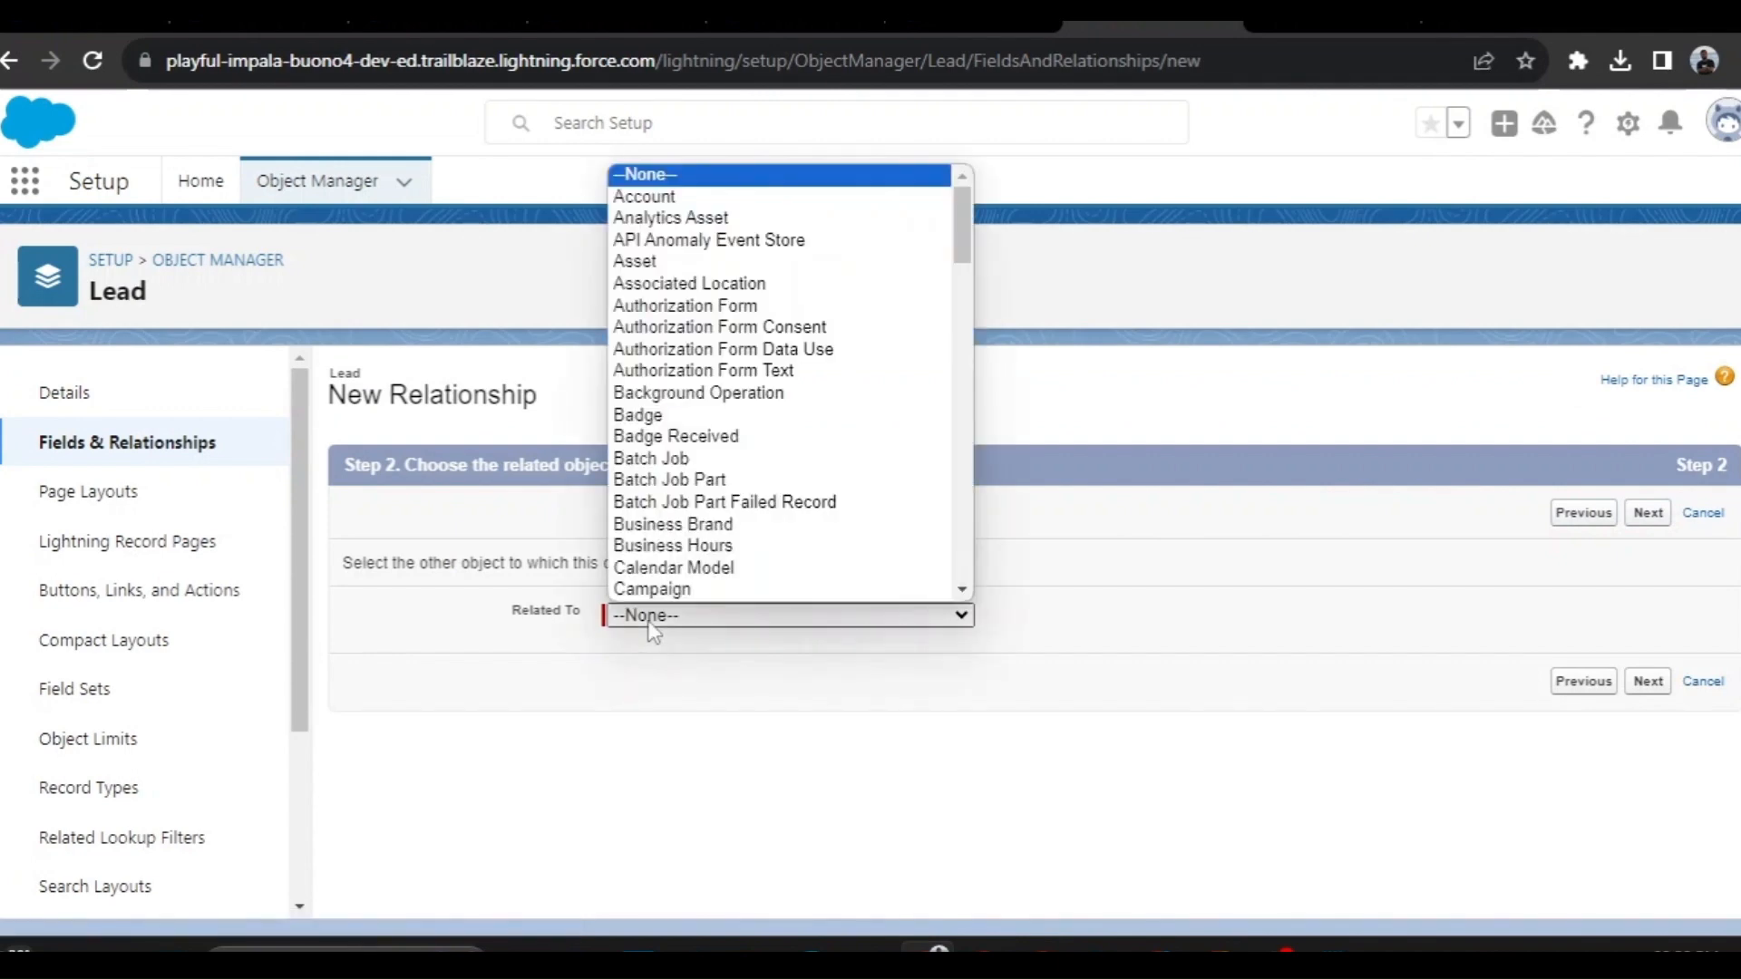
{"action": "left_click", "coordinate": [645, 197]}
{"action": "left_click", "coordinate": [1647, 513]}
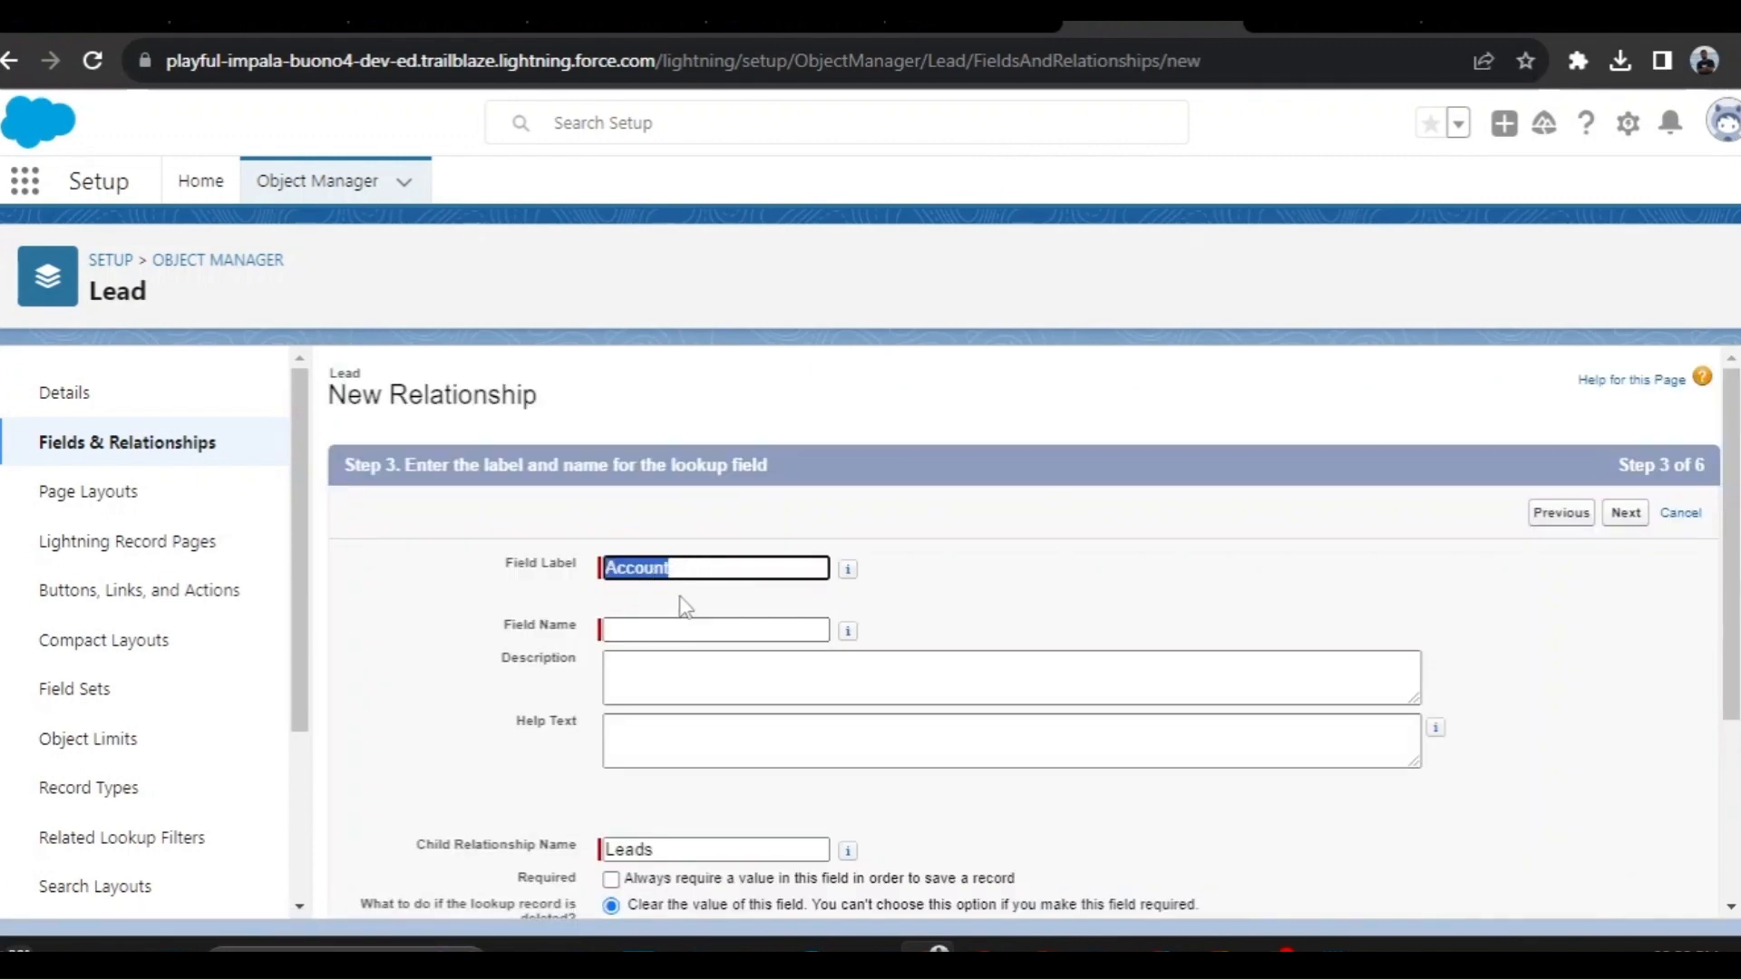
Set the field label to Possible Matching Account and the name to Possible_Matching_Account, keeping the other default settings
{"action": "key", "text": "ctrl+v"}
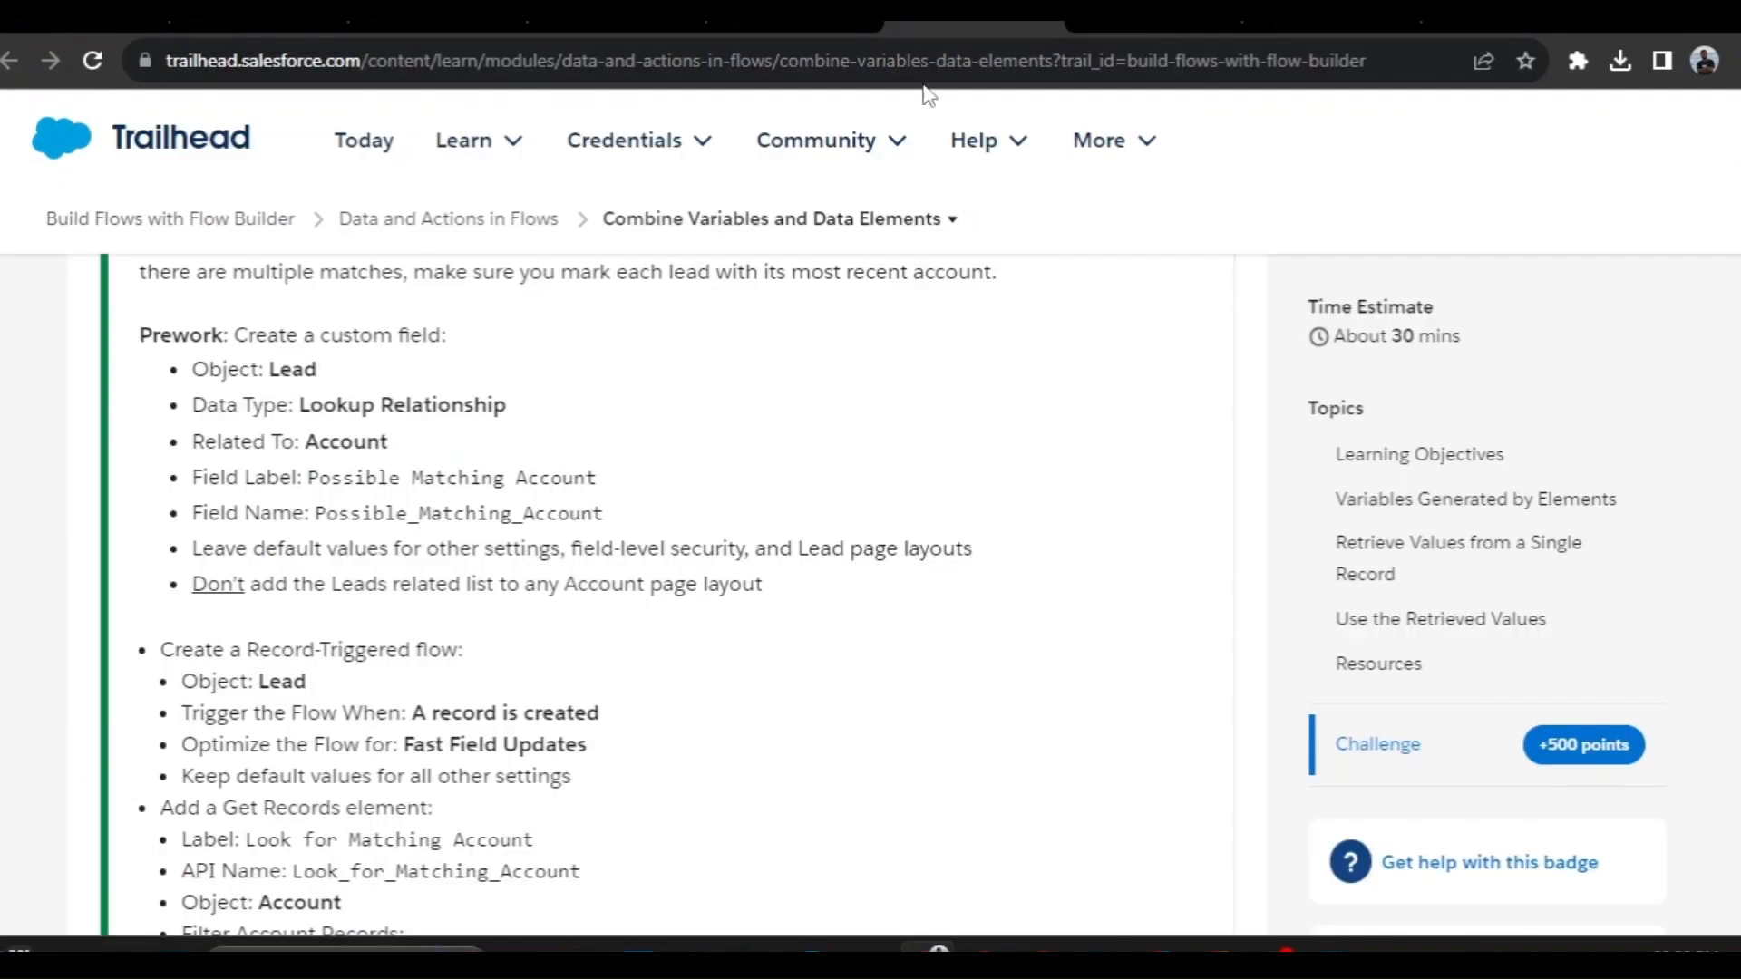
{"action": "left_click", "coordinate": [927, 27]}
{"action": "left_click", "coordinate": [1141, 31]}
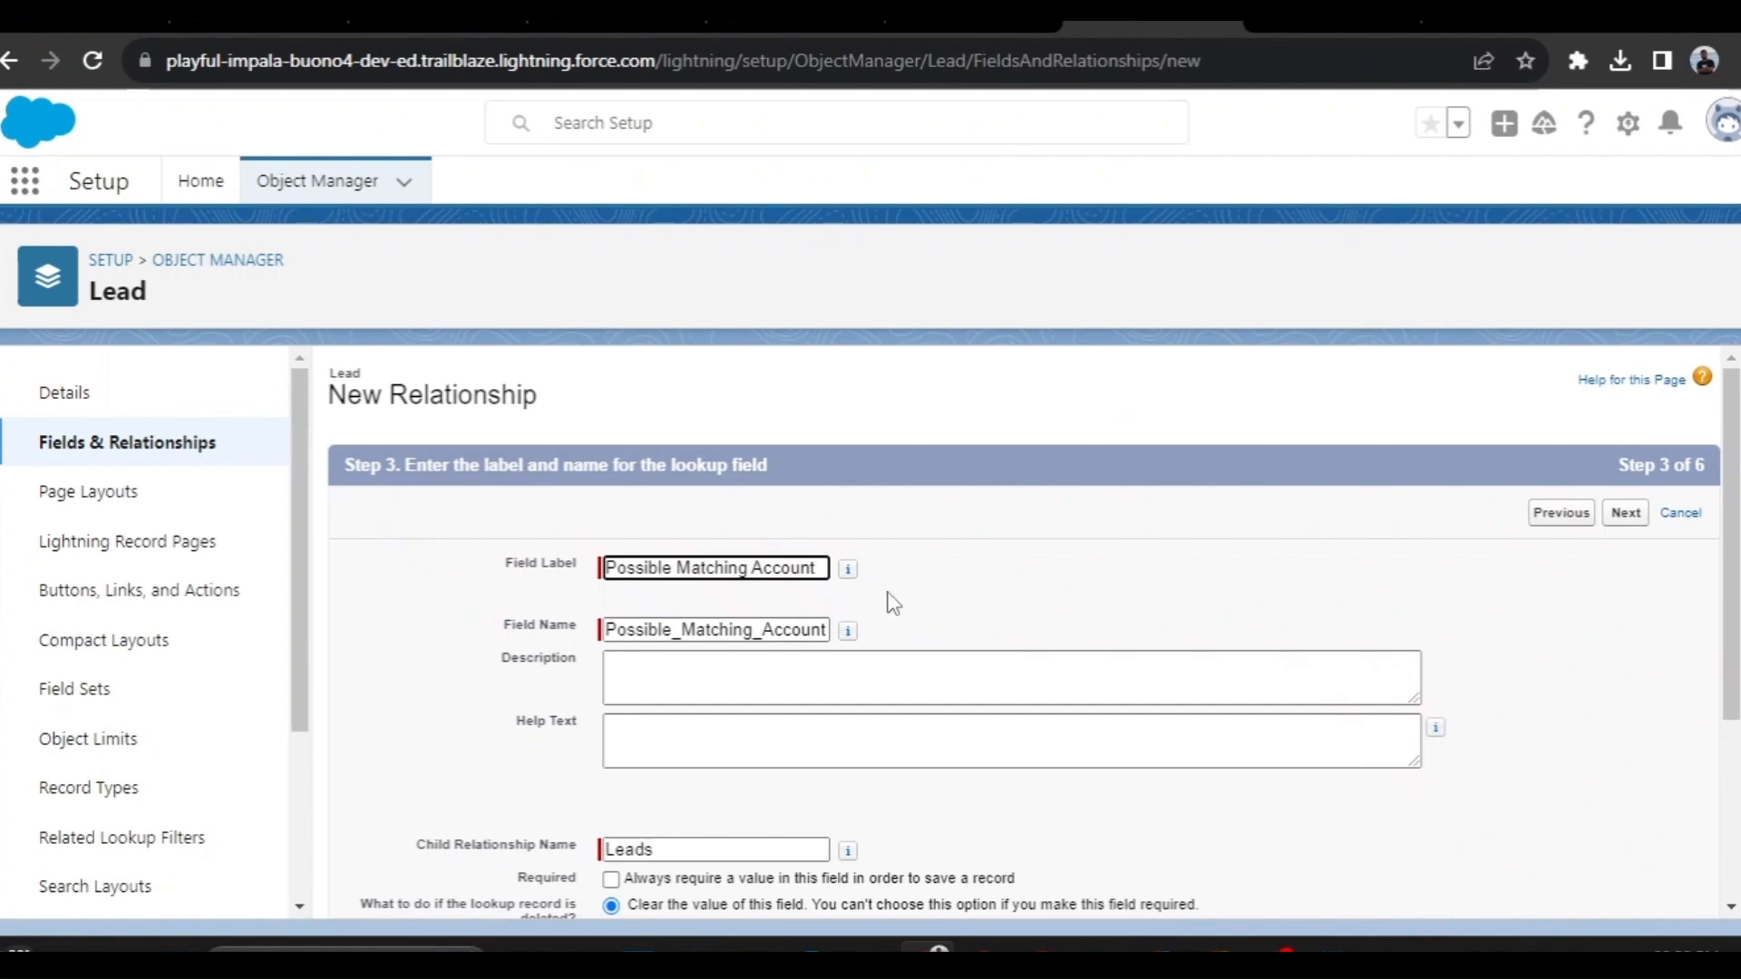
{"action": "scroll", "coordinate": [961, 594], "scroll_direction": "down", "scroll_amount": 3}
{"action": "scroll", "coordinate": [726, 653], "scroll_direction": "down", "scroll_amount": 1}
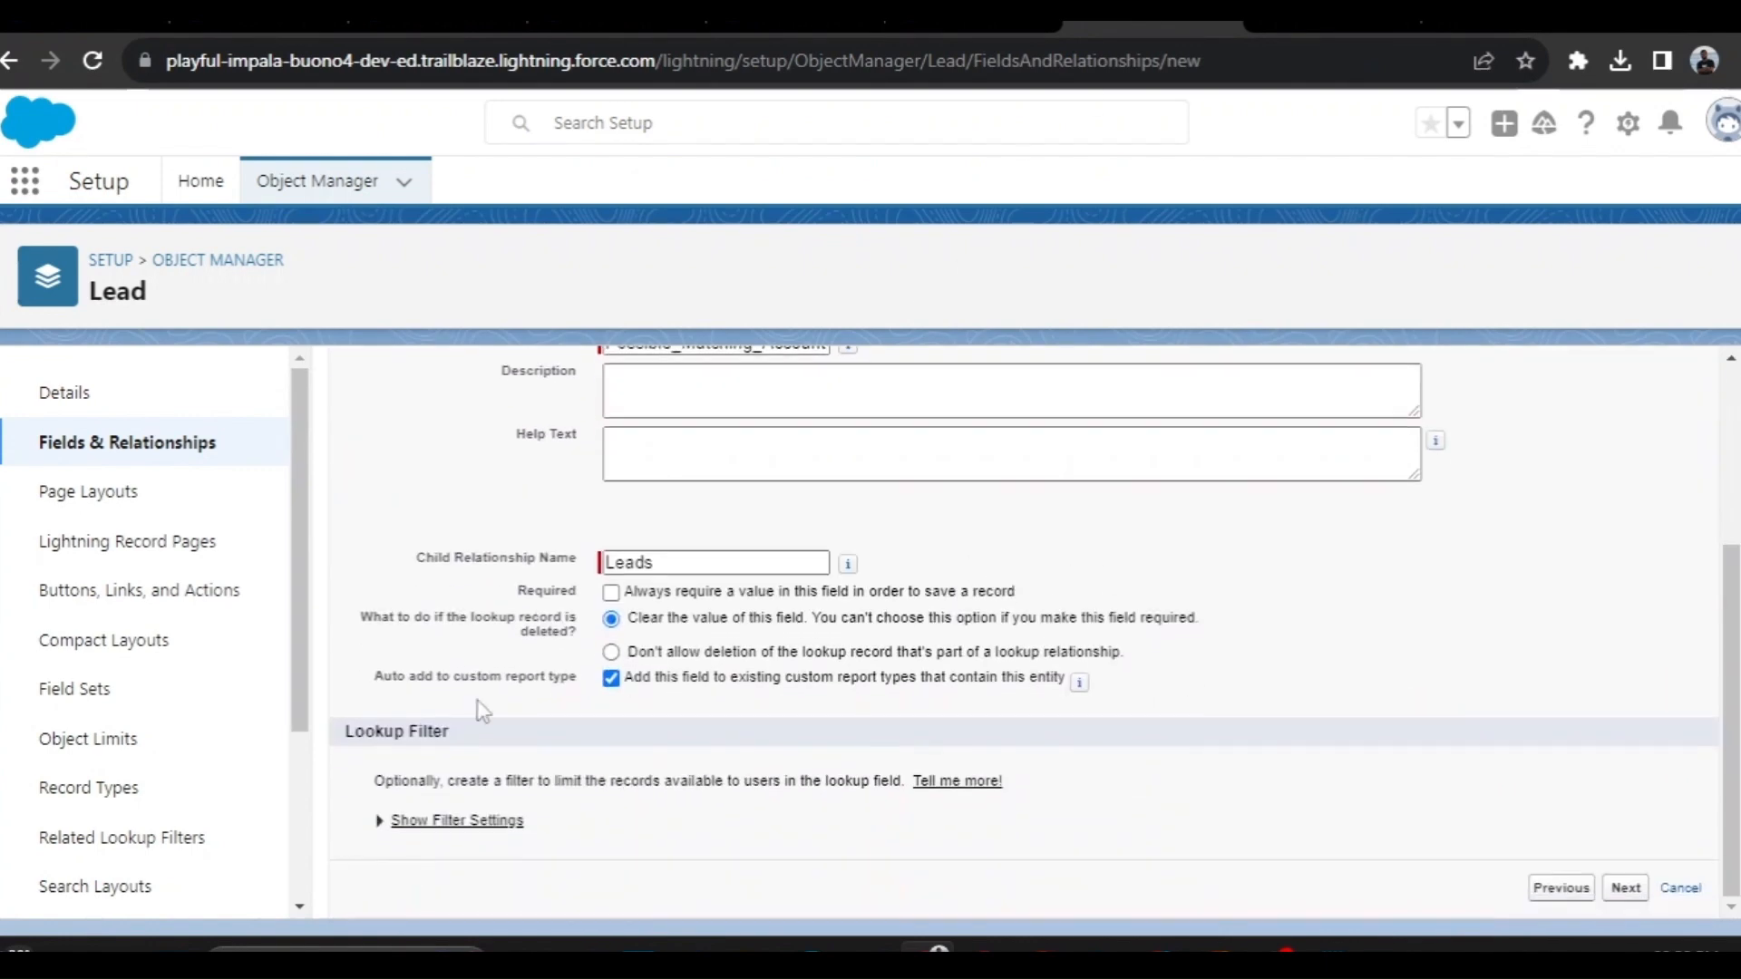
{"action": "left_click", "coordinate": [1625, 887]}
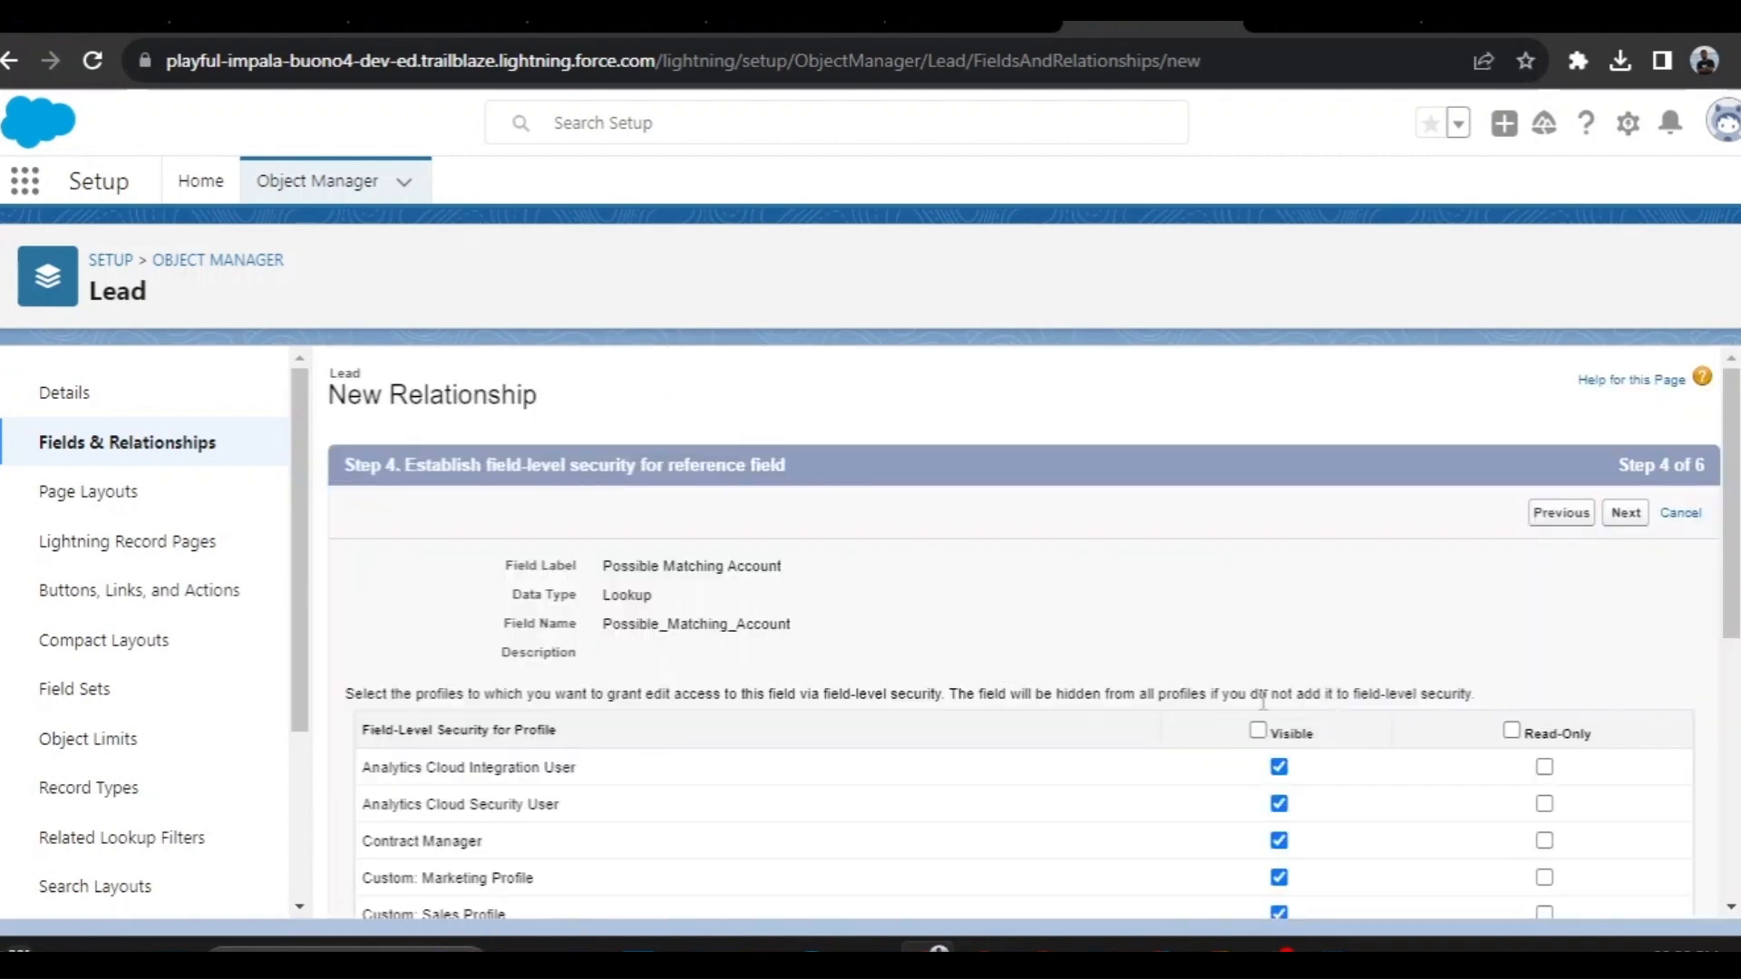
Make the field visible to all profiles and keep it on all four Lead page layouts
{"action": "left_click", "coordinate": [1258, 730]}
{"action": "left_click", "coordinate": [1626, 512]}
{"action": "scroll", "coordinate": [946, 694], "scroll_direction": "down", "scroll_amount": 1}
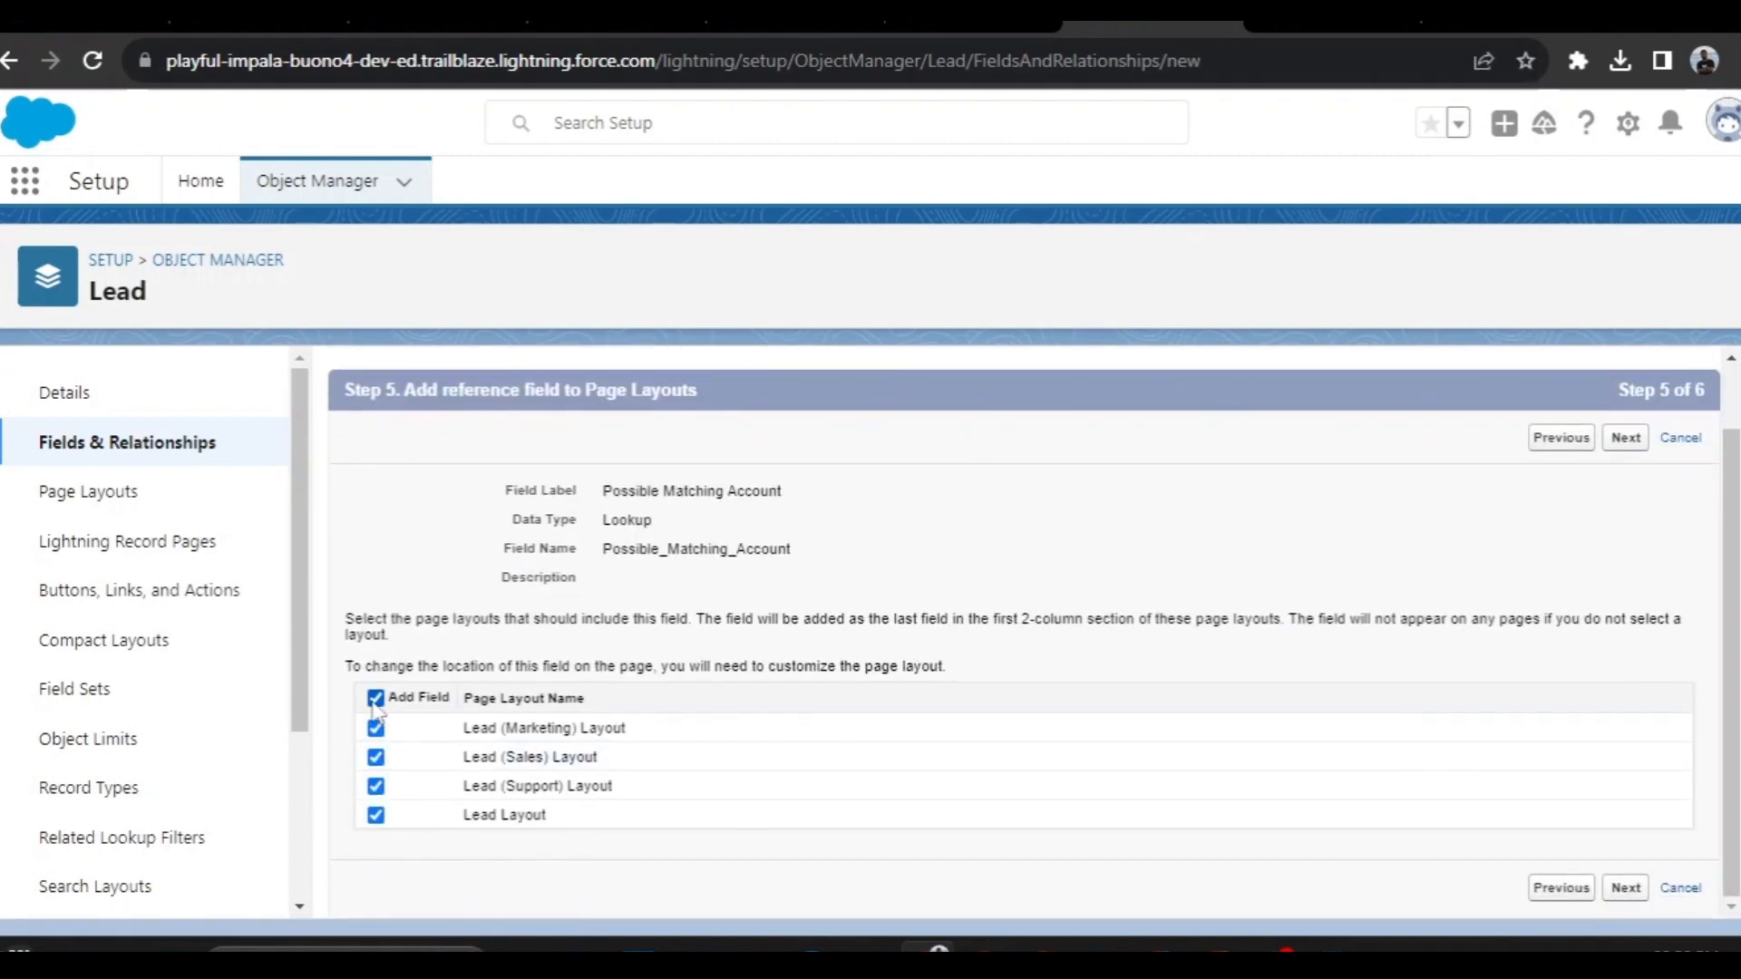
{"action": "scroll", "coordinate": [765, 669], "scroll_direction": "up", "scroll_amount": 1}
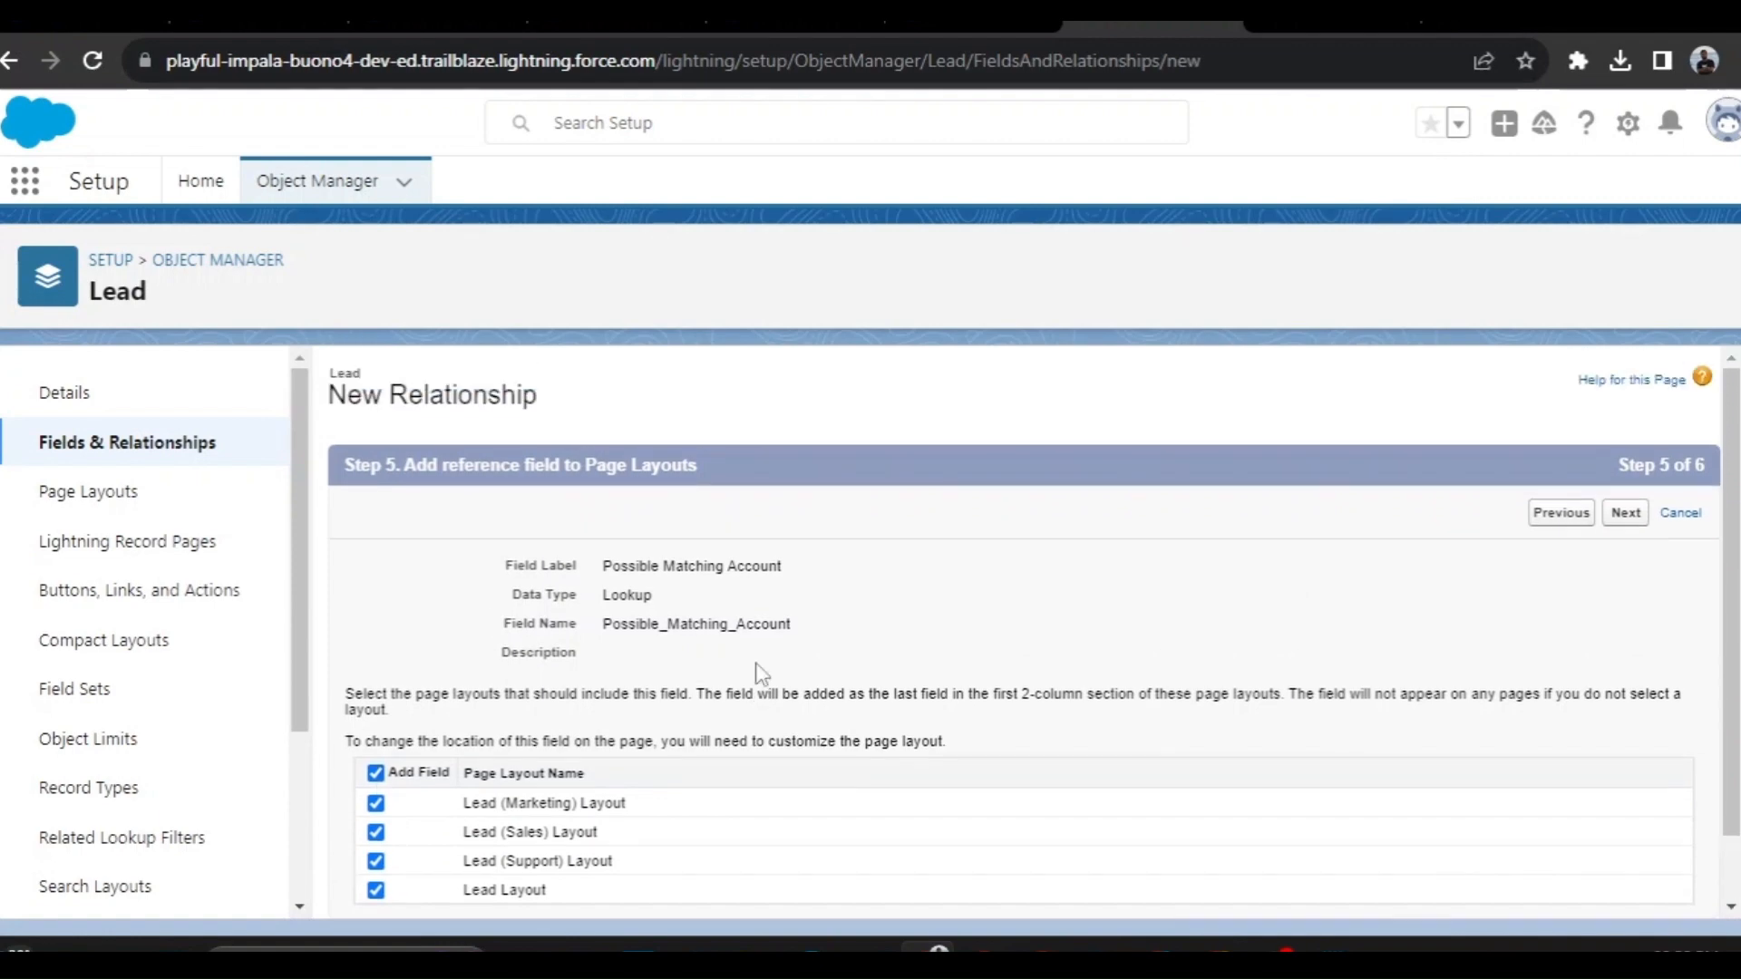
{"action": "scroll", "coordinate": [761, 671], "scroll_direction": "down", "scroll_amount": 1}
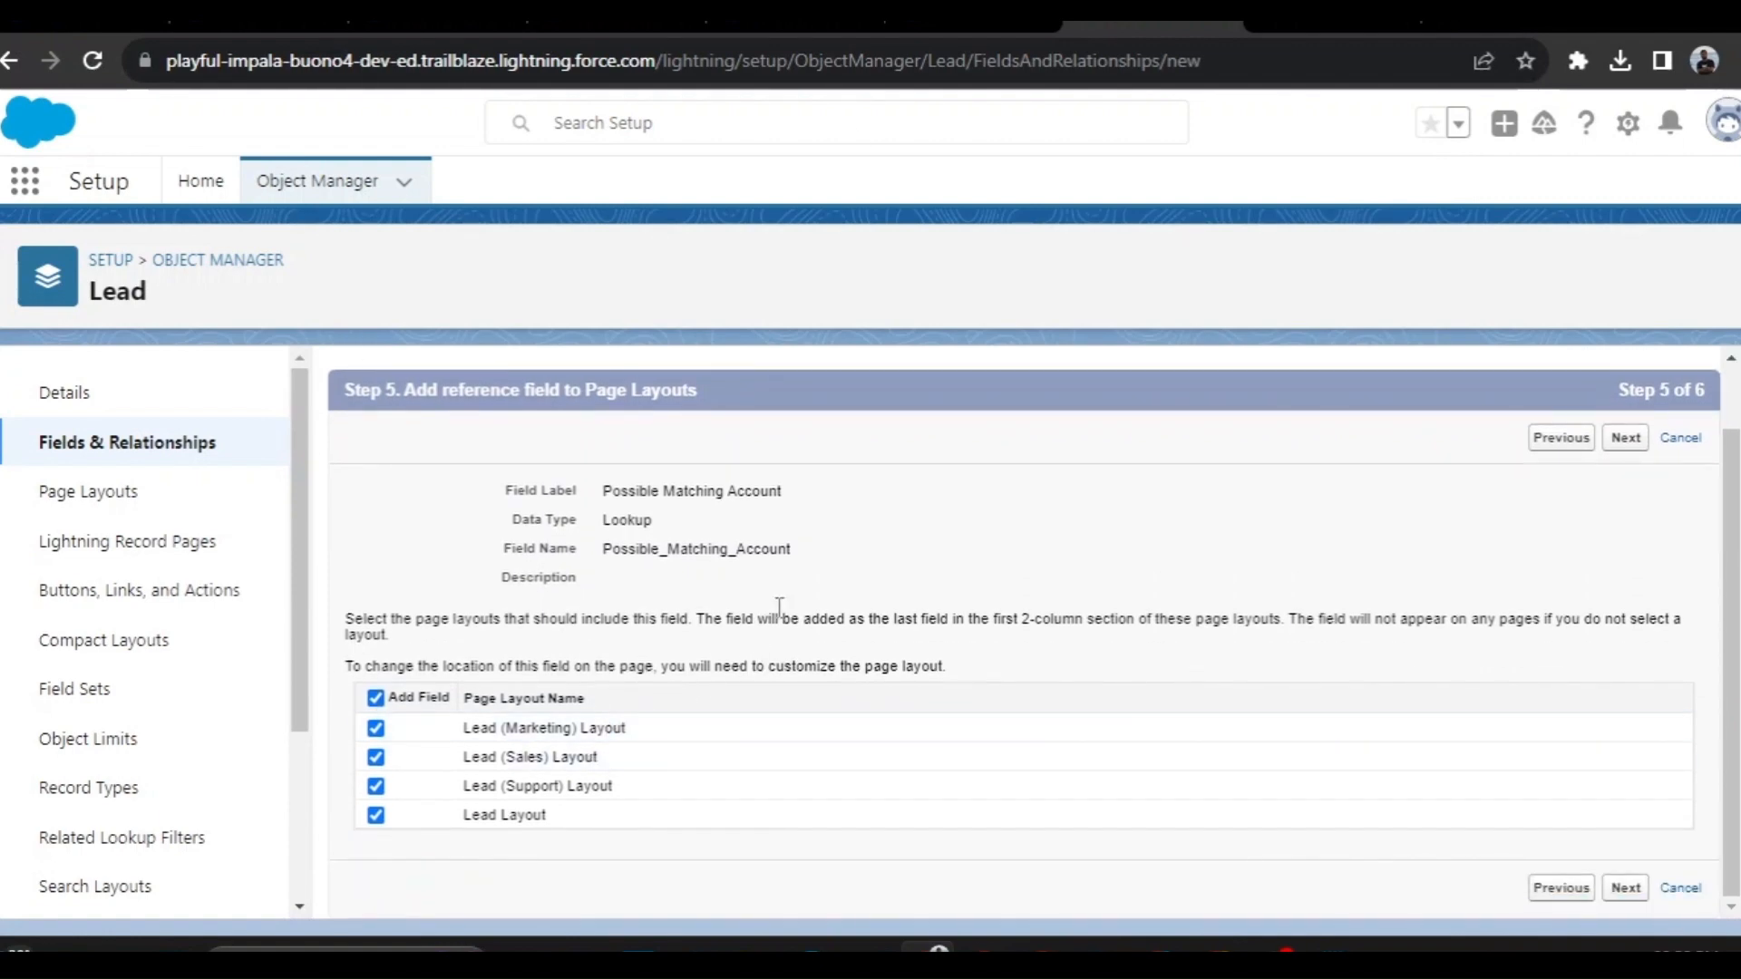
{"action": "left_click", "coordinate": [943, 20]}
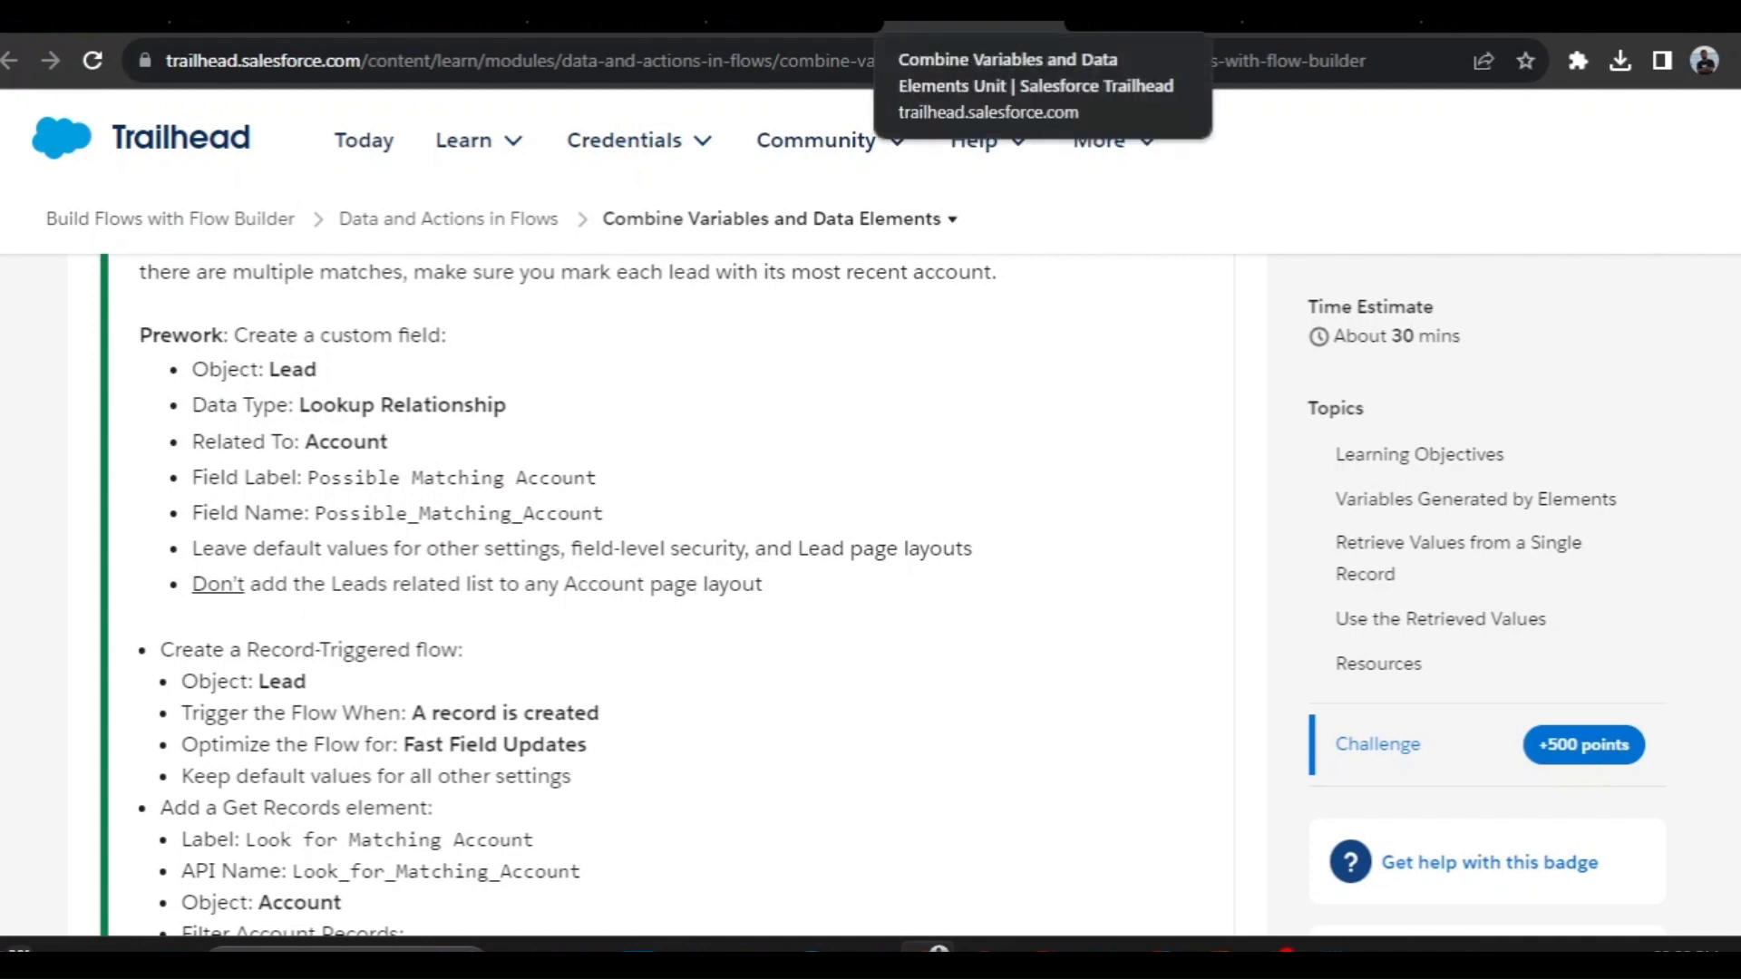
{"action": "left_click", "coordinate": [1153, 26]}
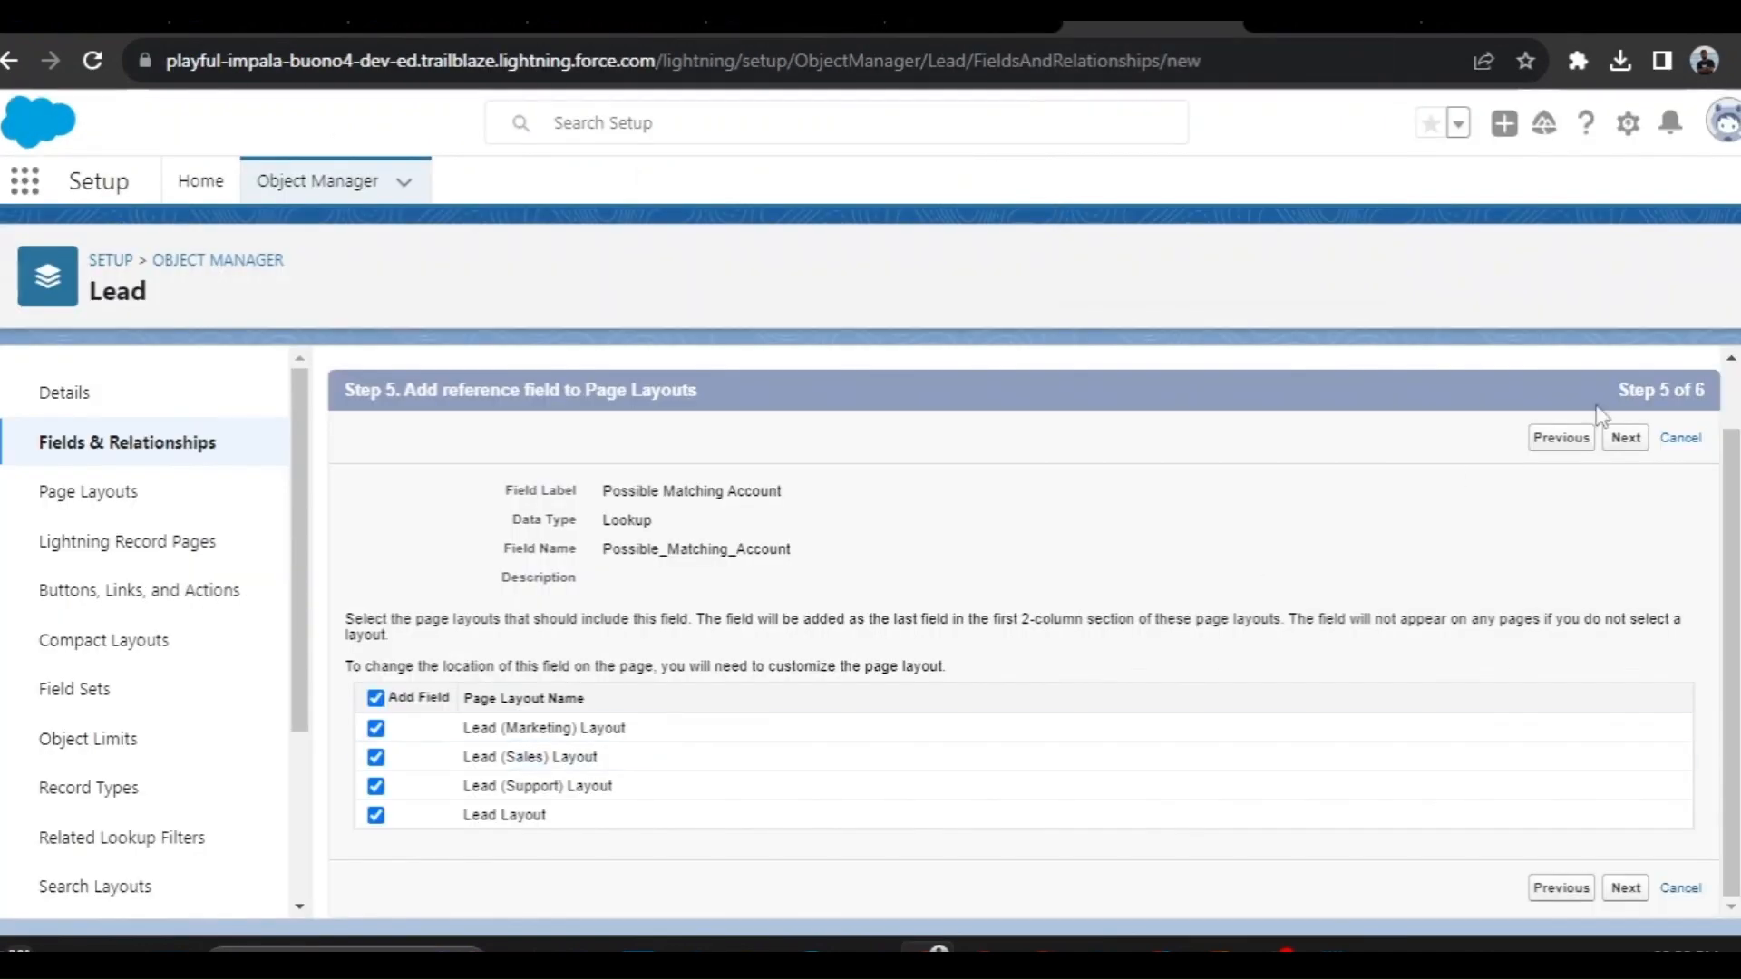
{"action": "left_click", "coordinate": [1625, 438]}
Exclude the Leads related list from all four Account page layouts and save the lookup field
{"action": "scroll", "coordinate": [353, 731], "scroll_direction": "down", "scroll_amount": 2}
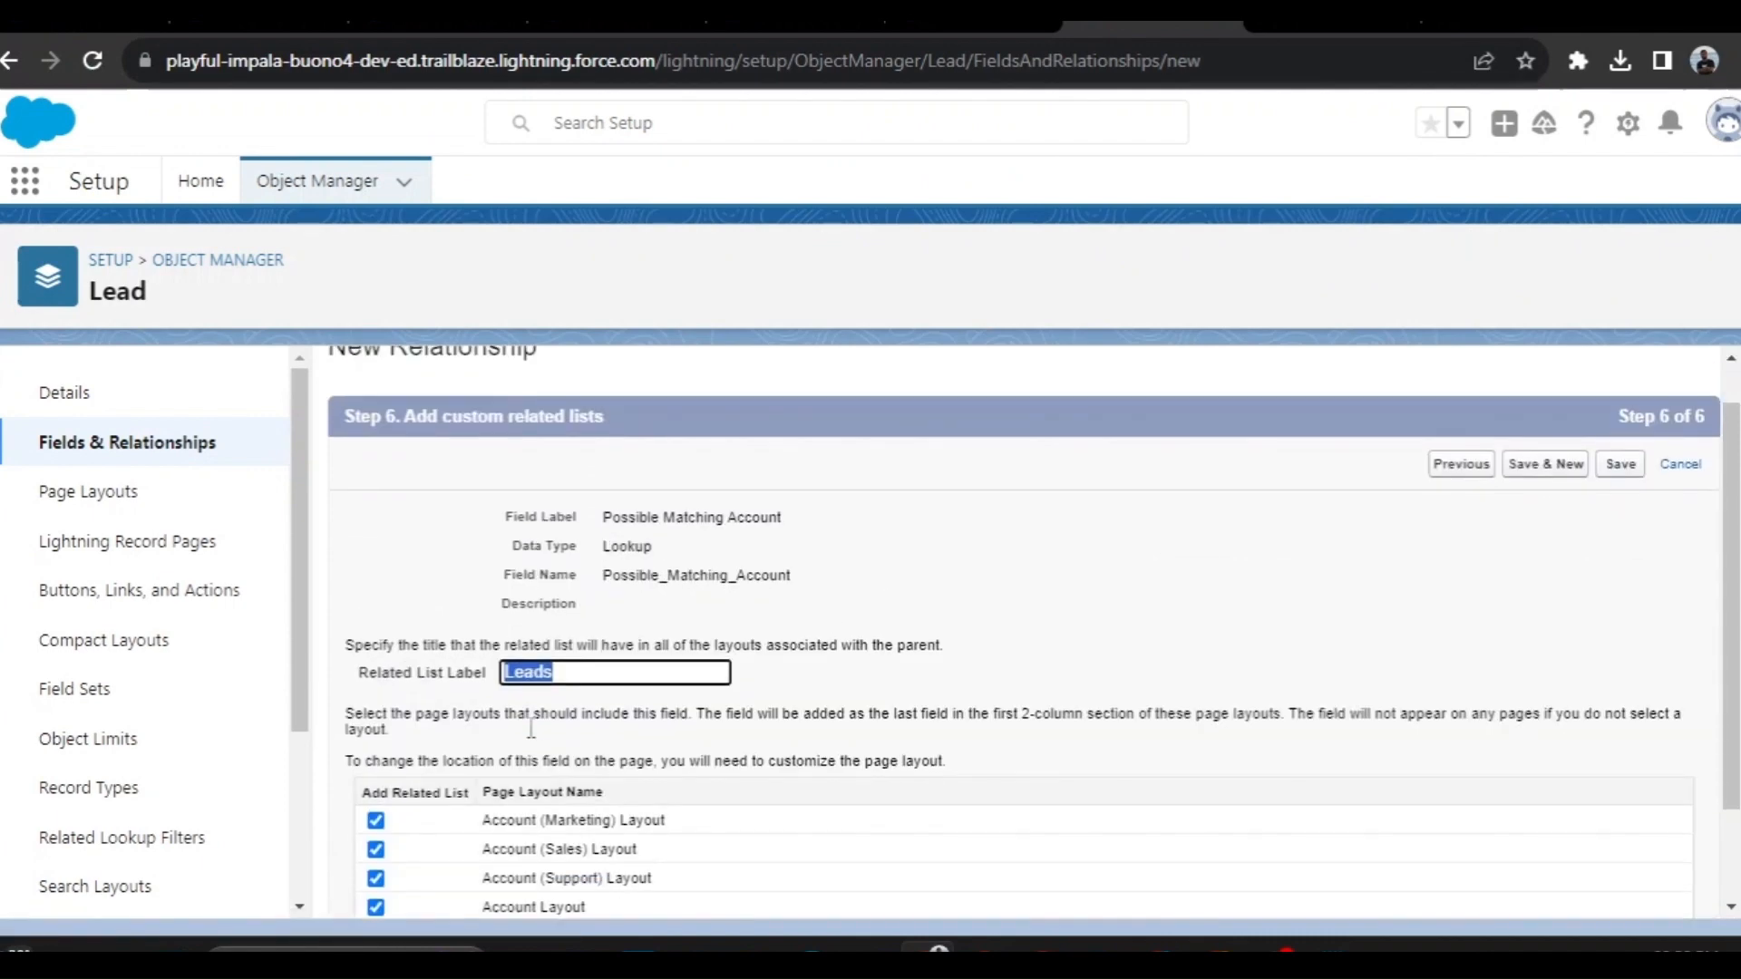
{"action": "left_click", "coordinate": [375, 784]}
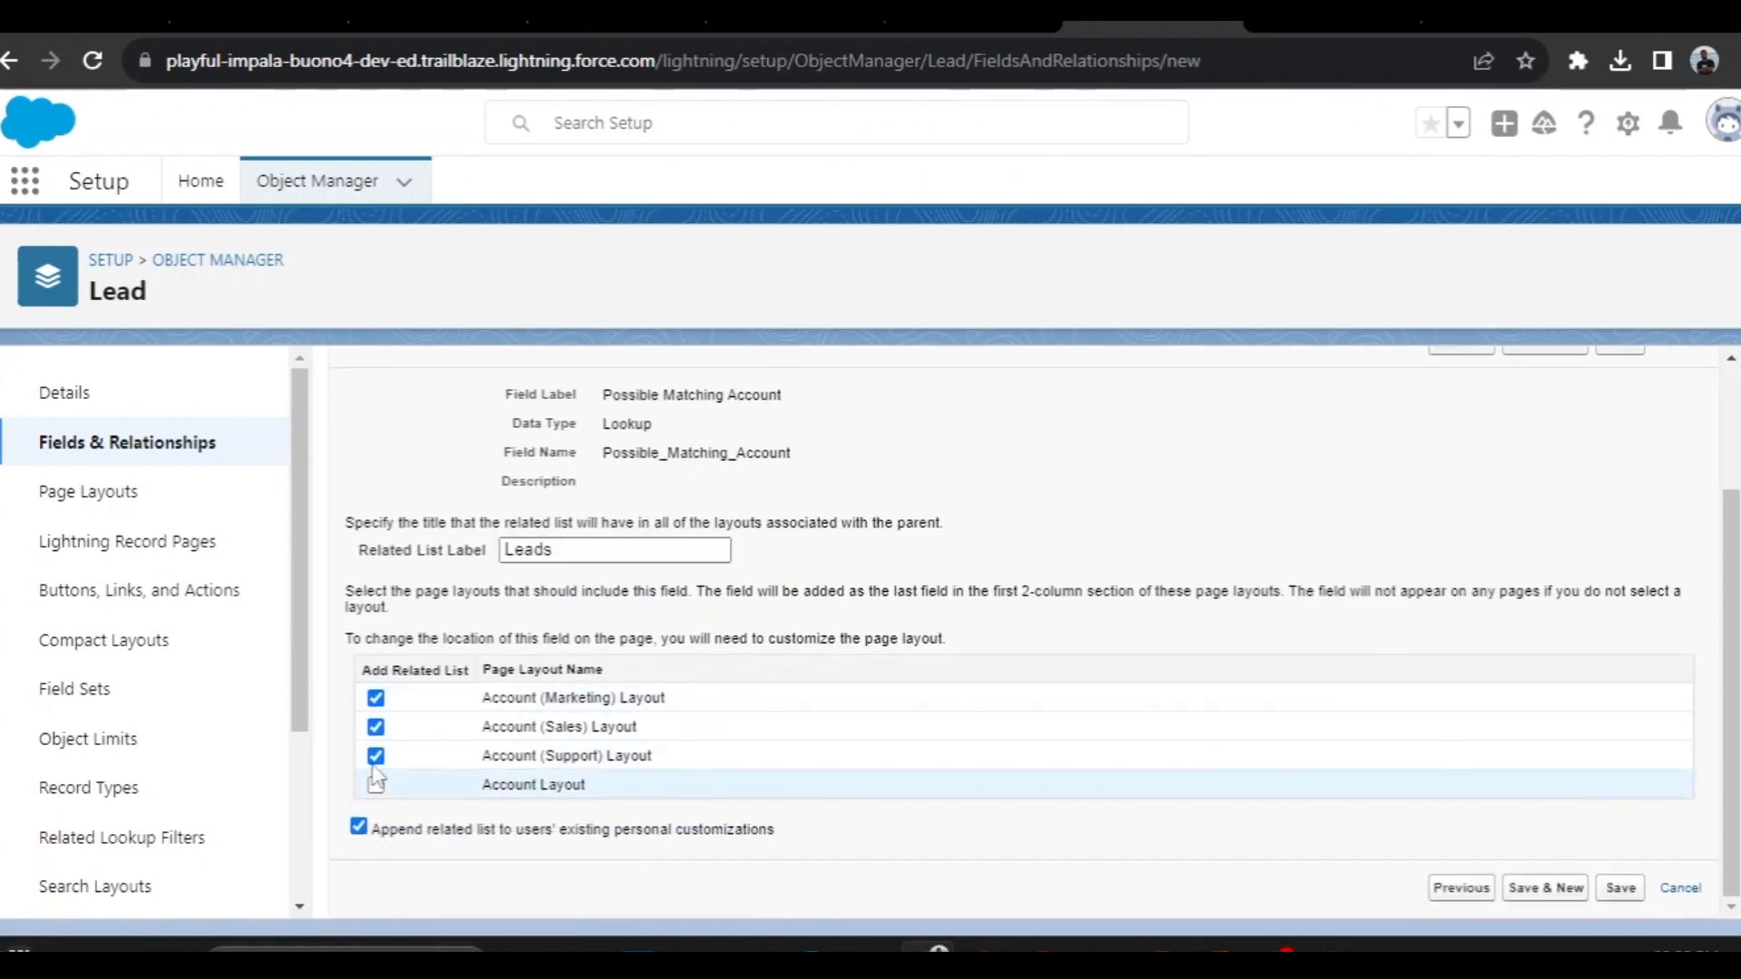
{"action": "left_click", "coordinate": [376, 755]}
{"action": "left_click", "coordinate": [375, 726]}
{"action": "left_click", "coordinate": [376, 697]}
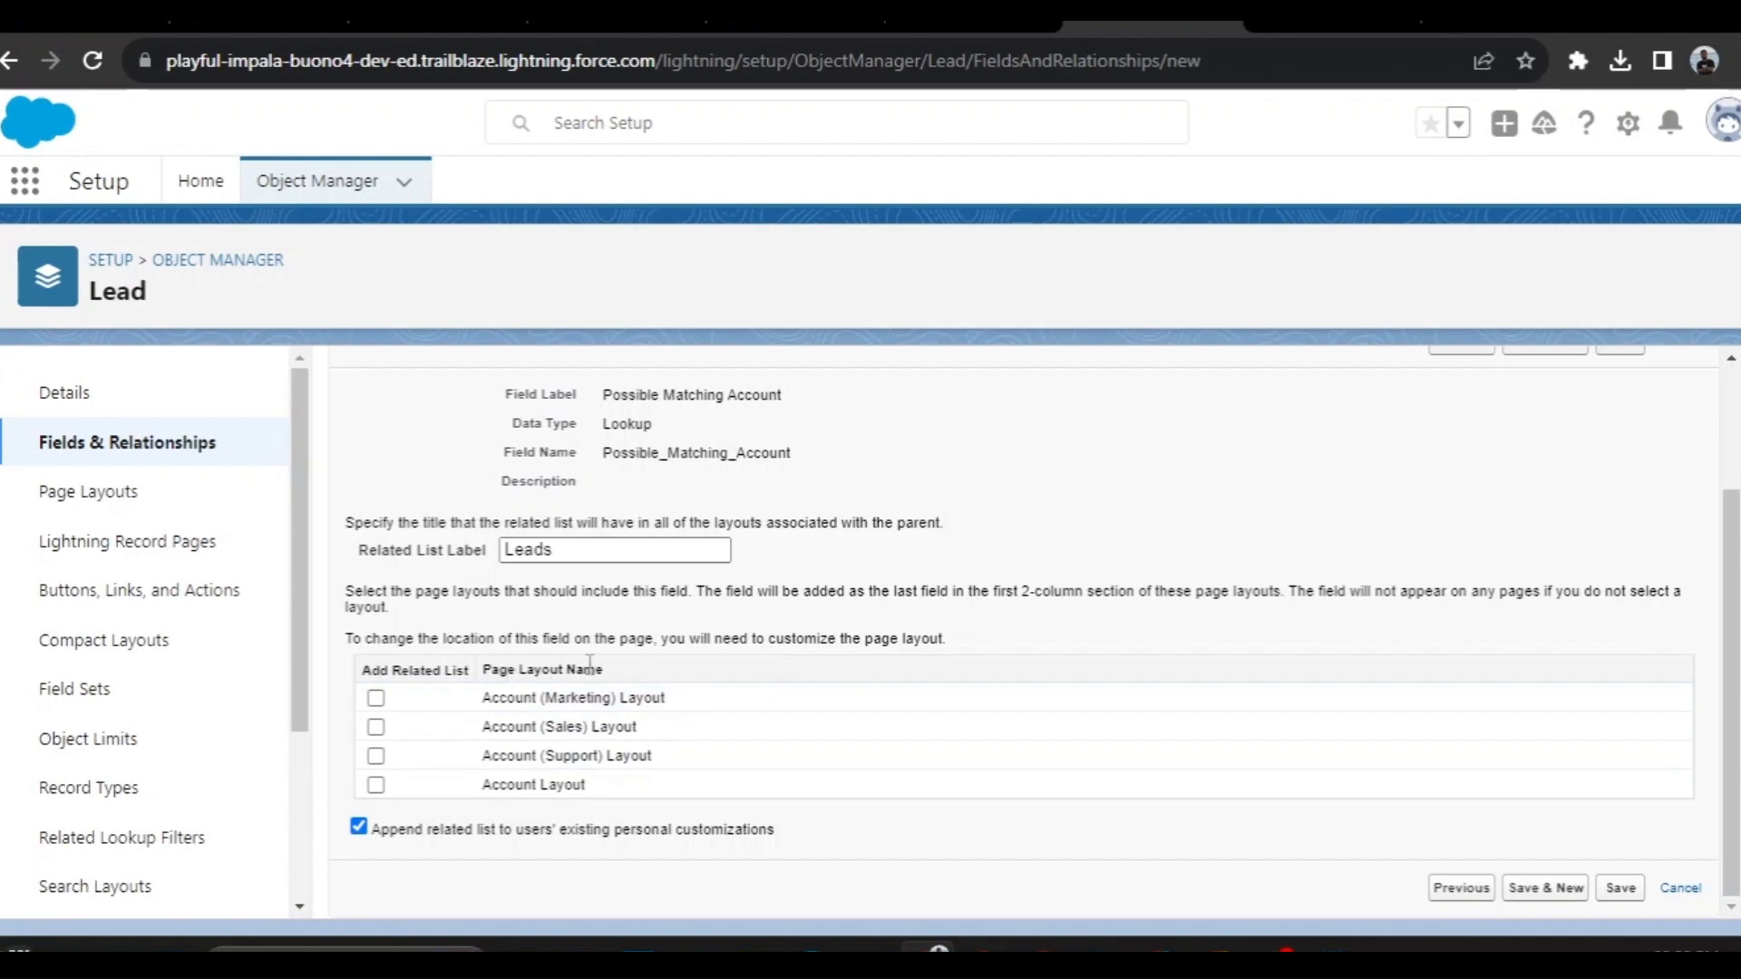
{"action": "scroll", "coordinate": [1394, 790], "scroll_direction": "up", "scroll_amount": 2}
{"action": "left_click", "coordinate": [1621, 510]}
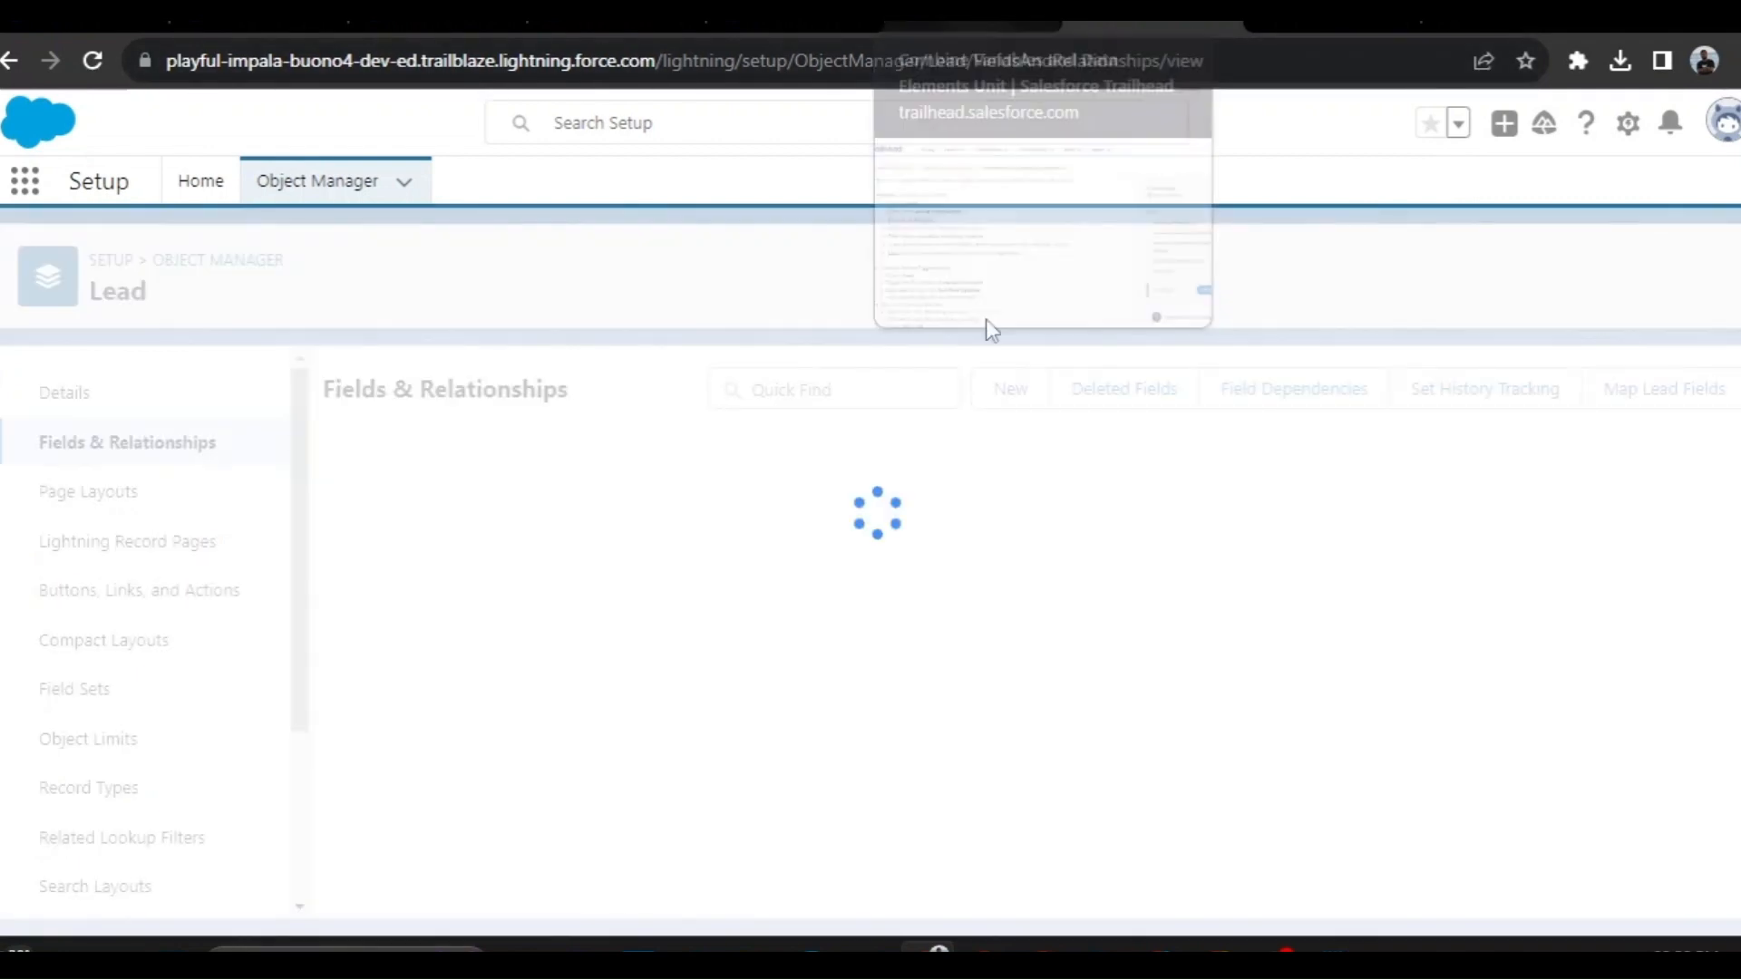
Check the challenge's requirements for the record-triggered flow and open the Flows page in Salesforce Setup
{"action": "left_click", "coordinate": [920, 13]}
{"action": "scroll", "coordinate": [263, 648], "scroll_direction": "down", "scroll_amount": 1}
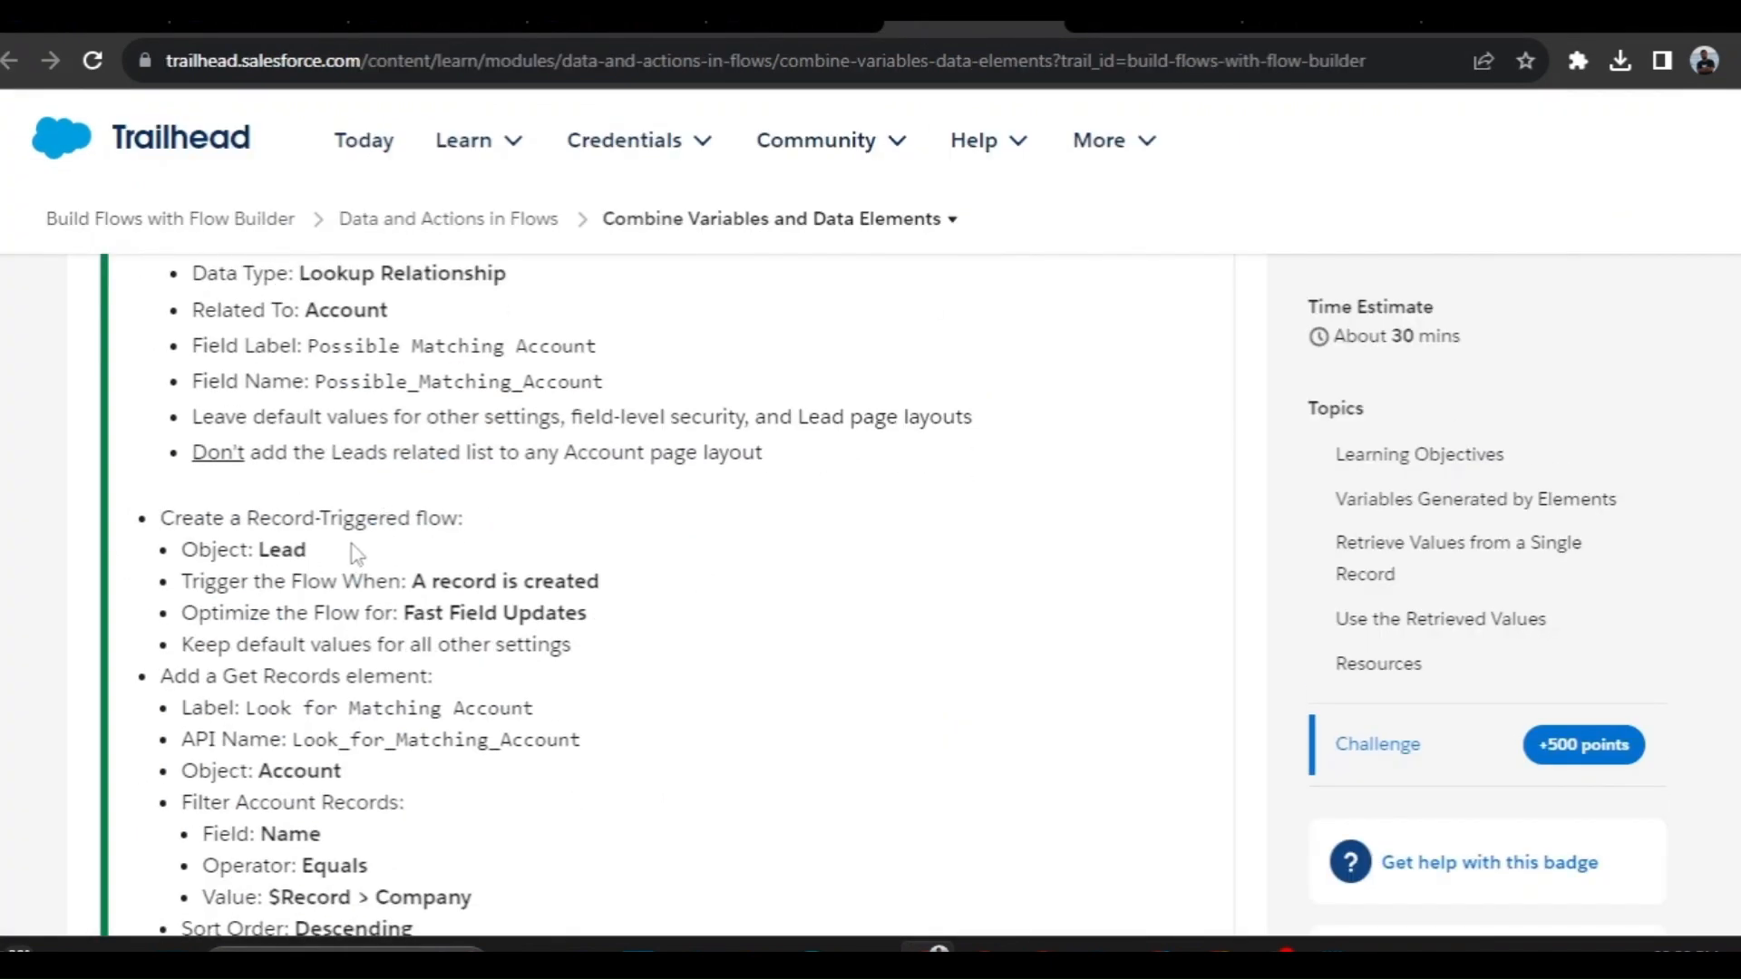
{"action": "scroll", "coordinate": [437, 446], "scroll_direction": "down", "scroll_amount": 1}
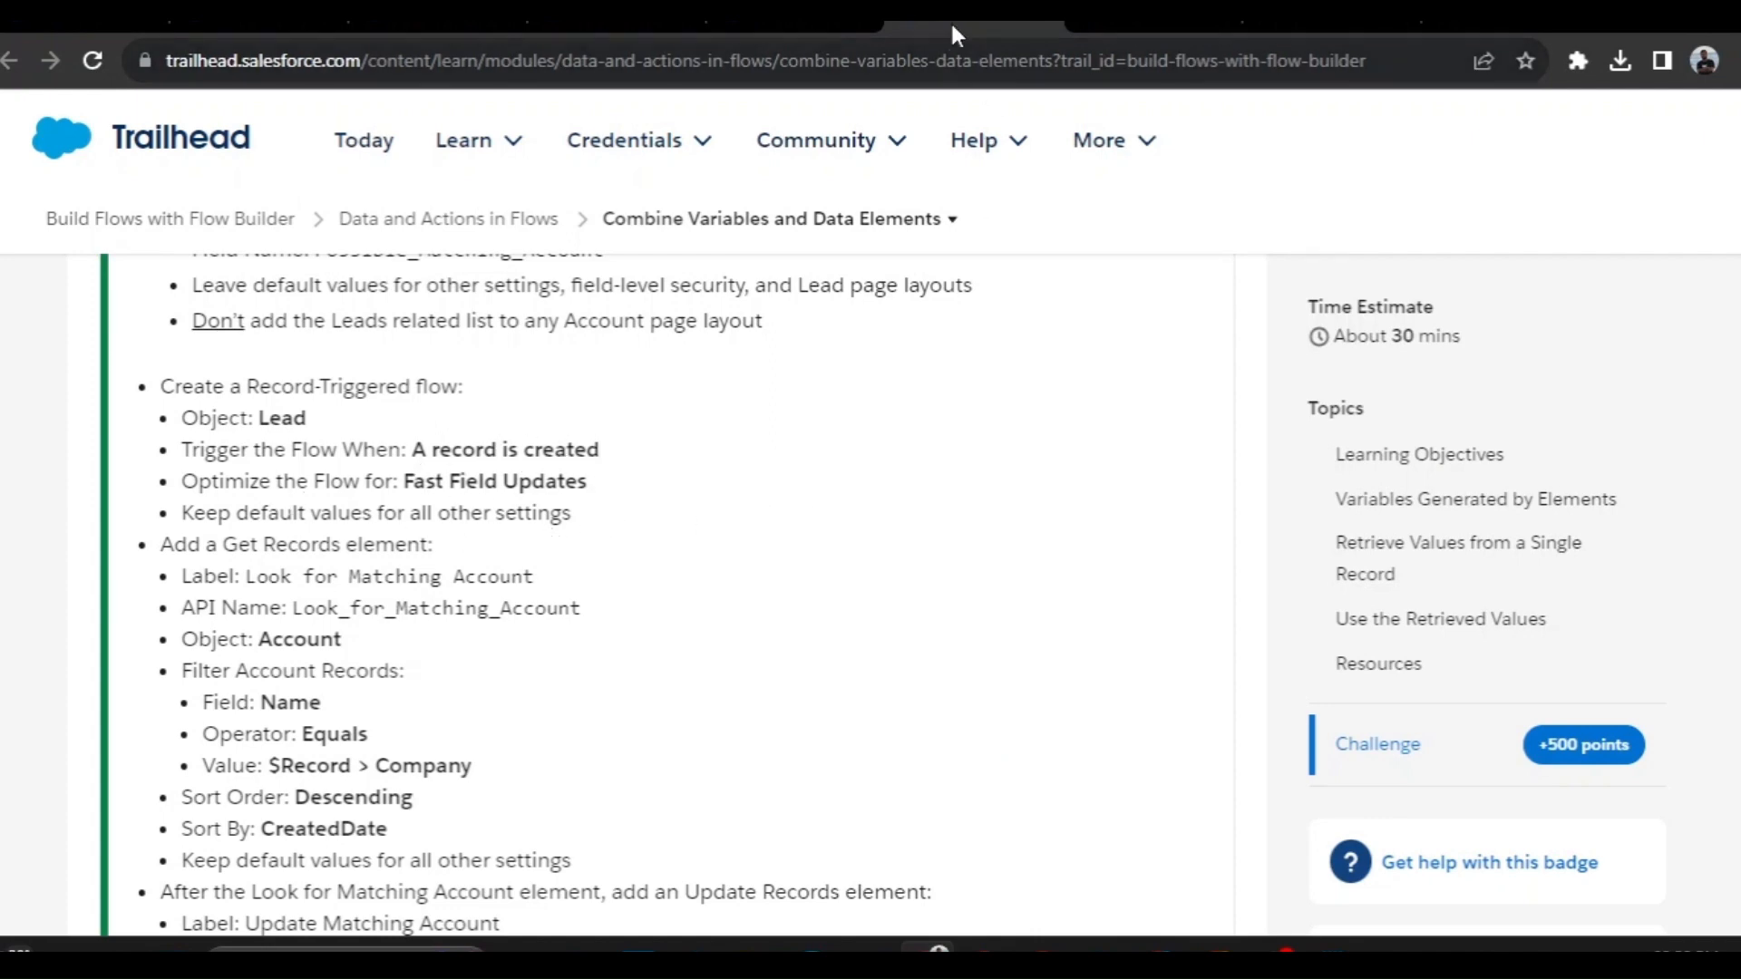
{"action": "left_click", "coordinate": [1153, 26]}
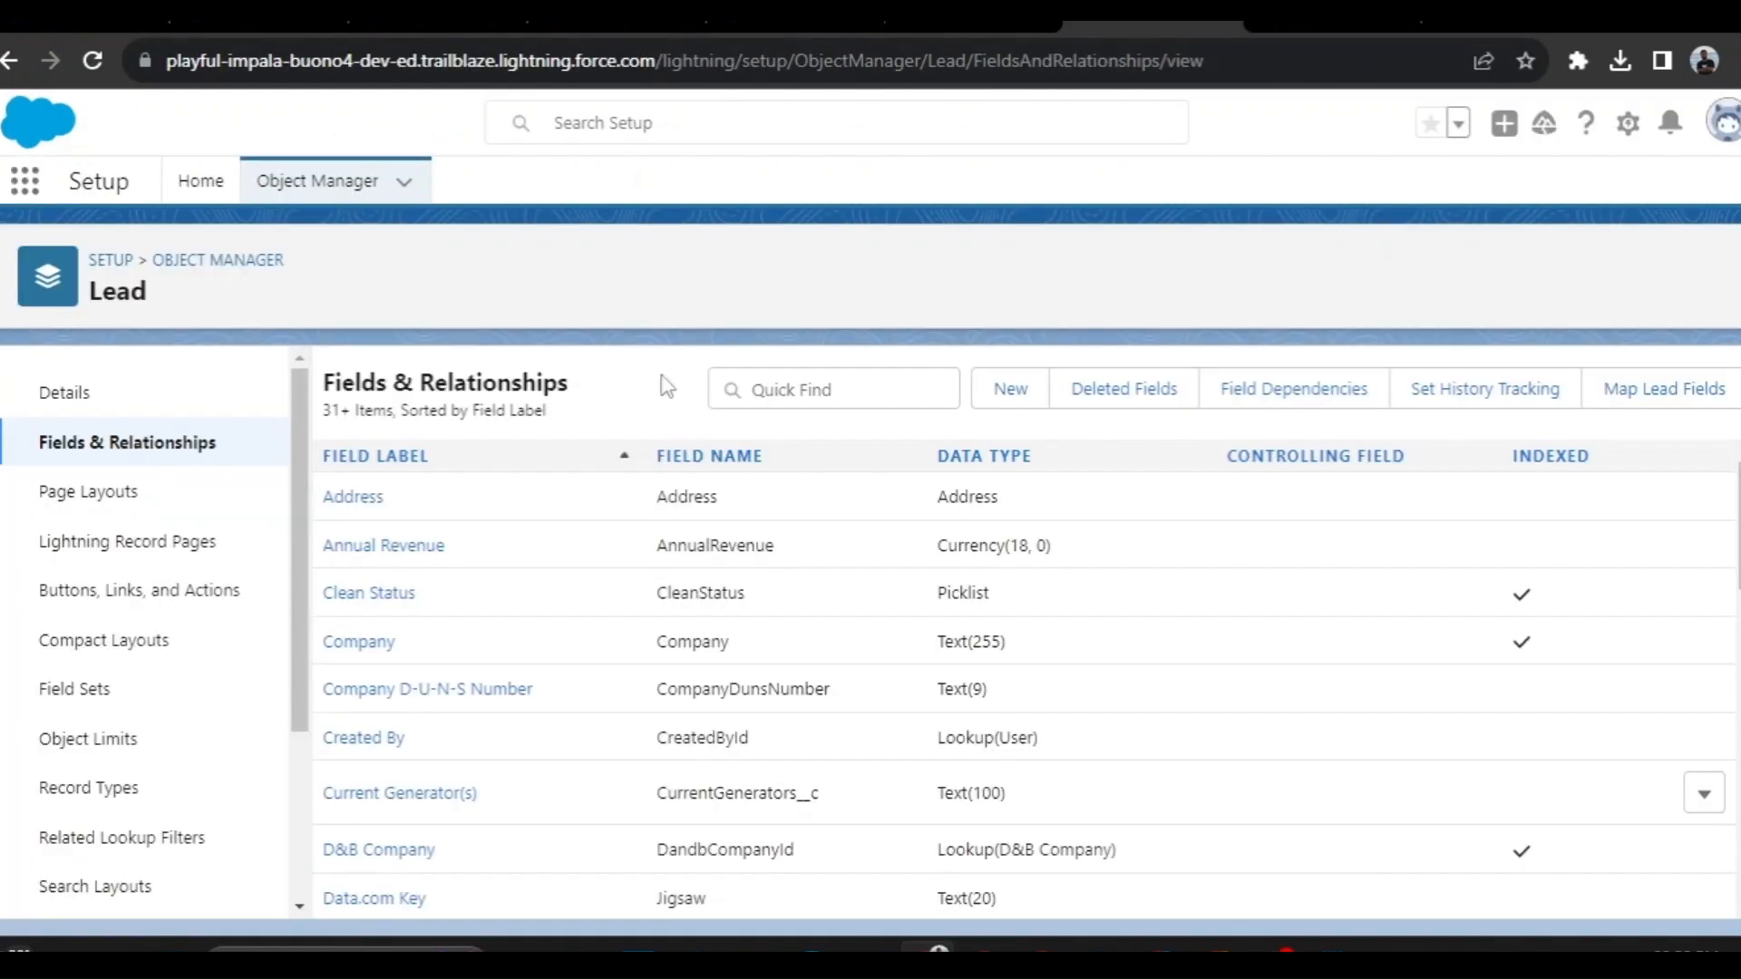
{"action": "left_click", "coordinate": [195, 181]}
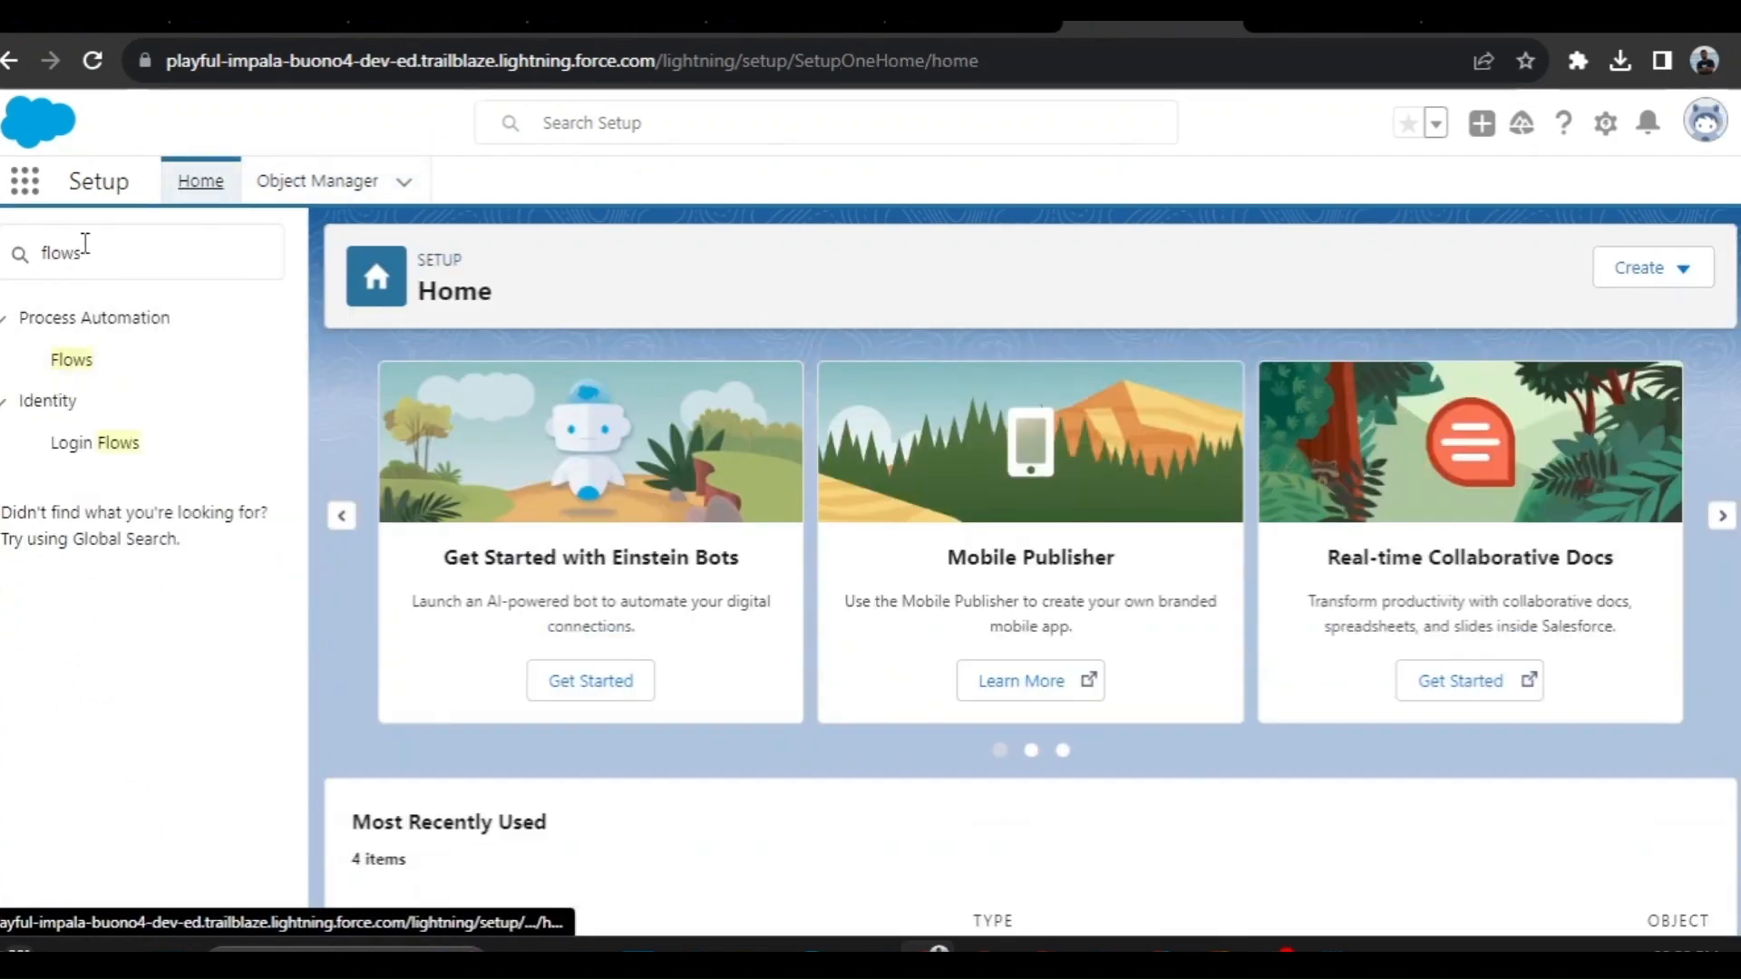
{"action": "left_click", "coordinate": [72, 359]}
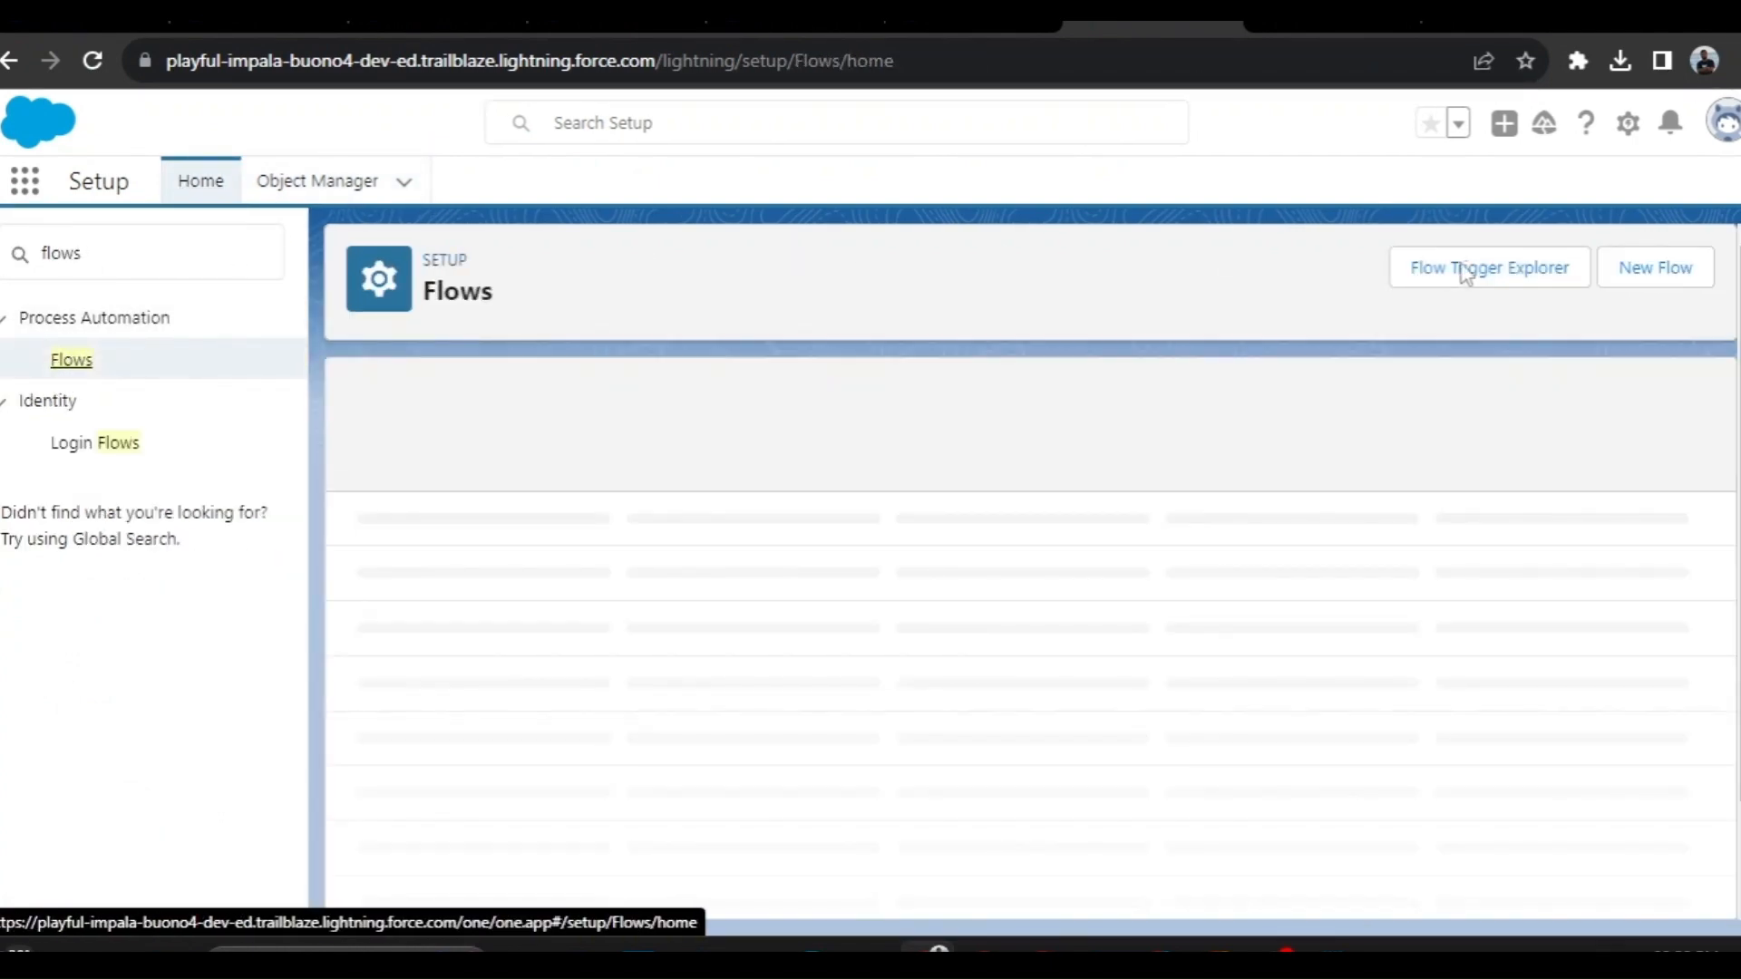
Create a new record-triggered flow
{"action": "left_click", "coordinate": [1655, 269]}
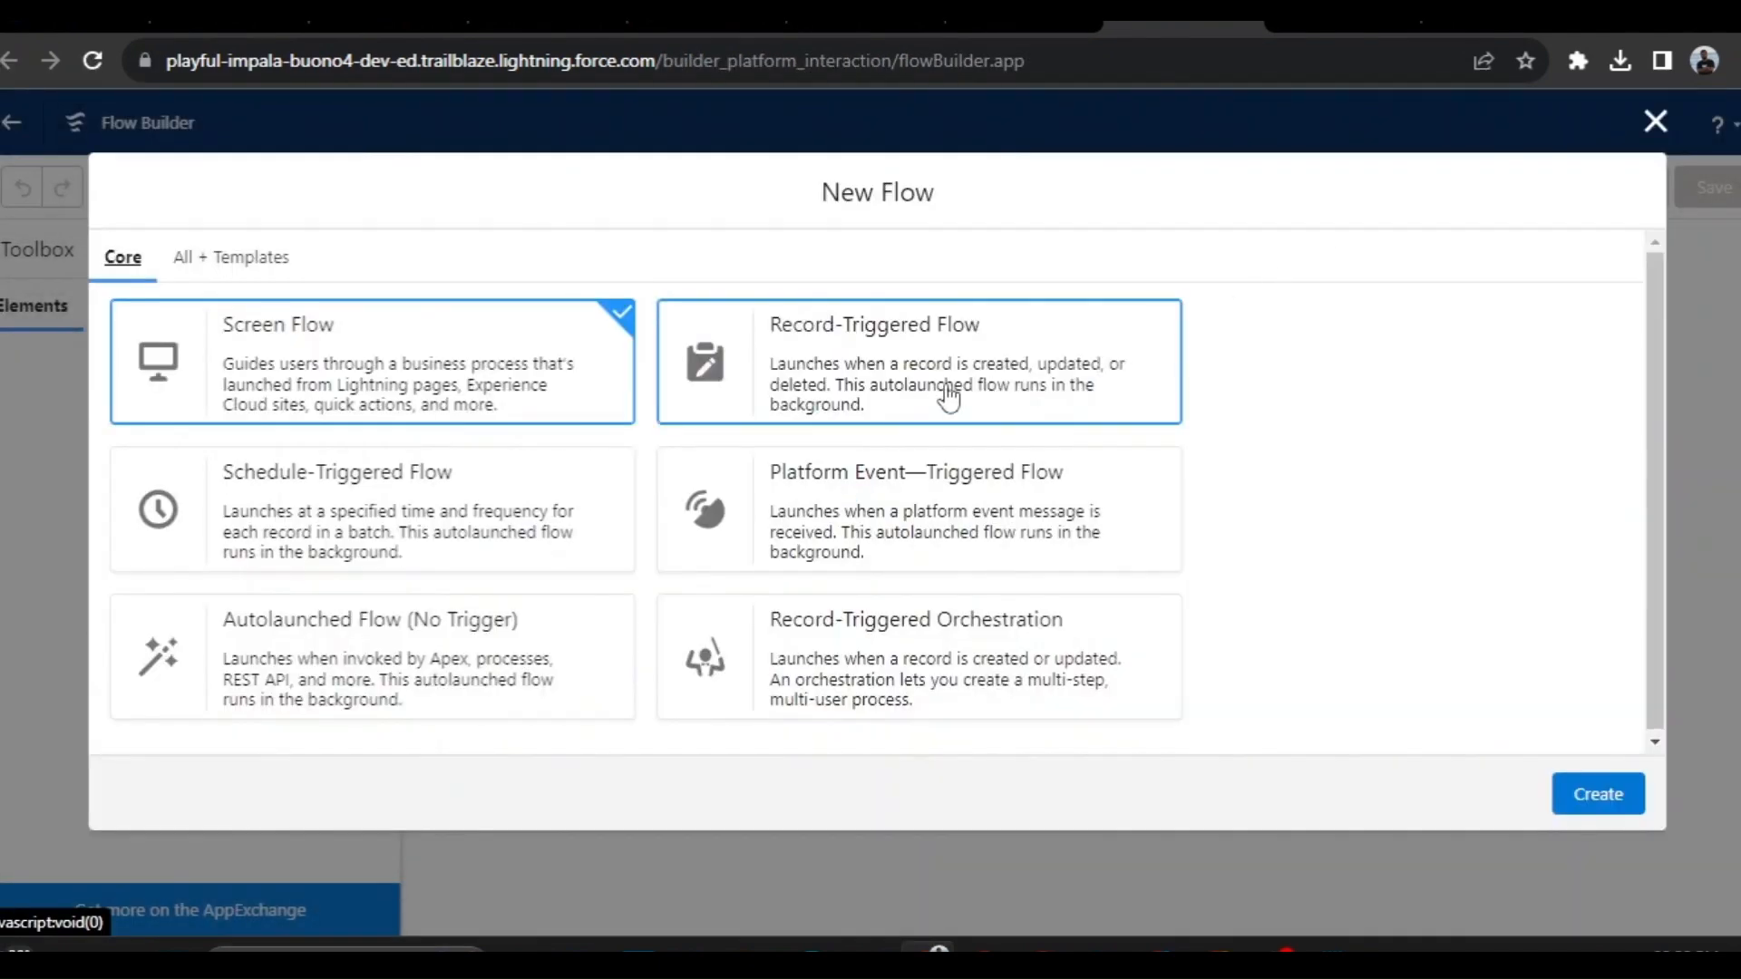
{"action": "left_click", "coordinate": [888, 399]}
{"action": "left_click", "coordinate": [1599, 796]}
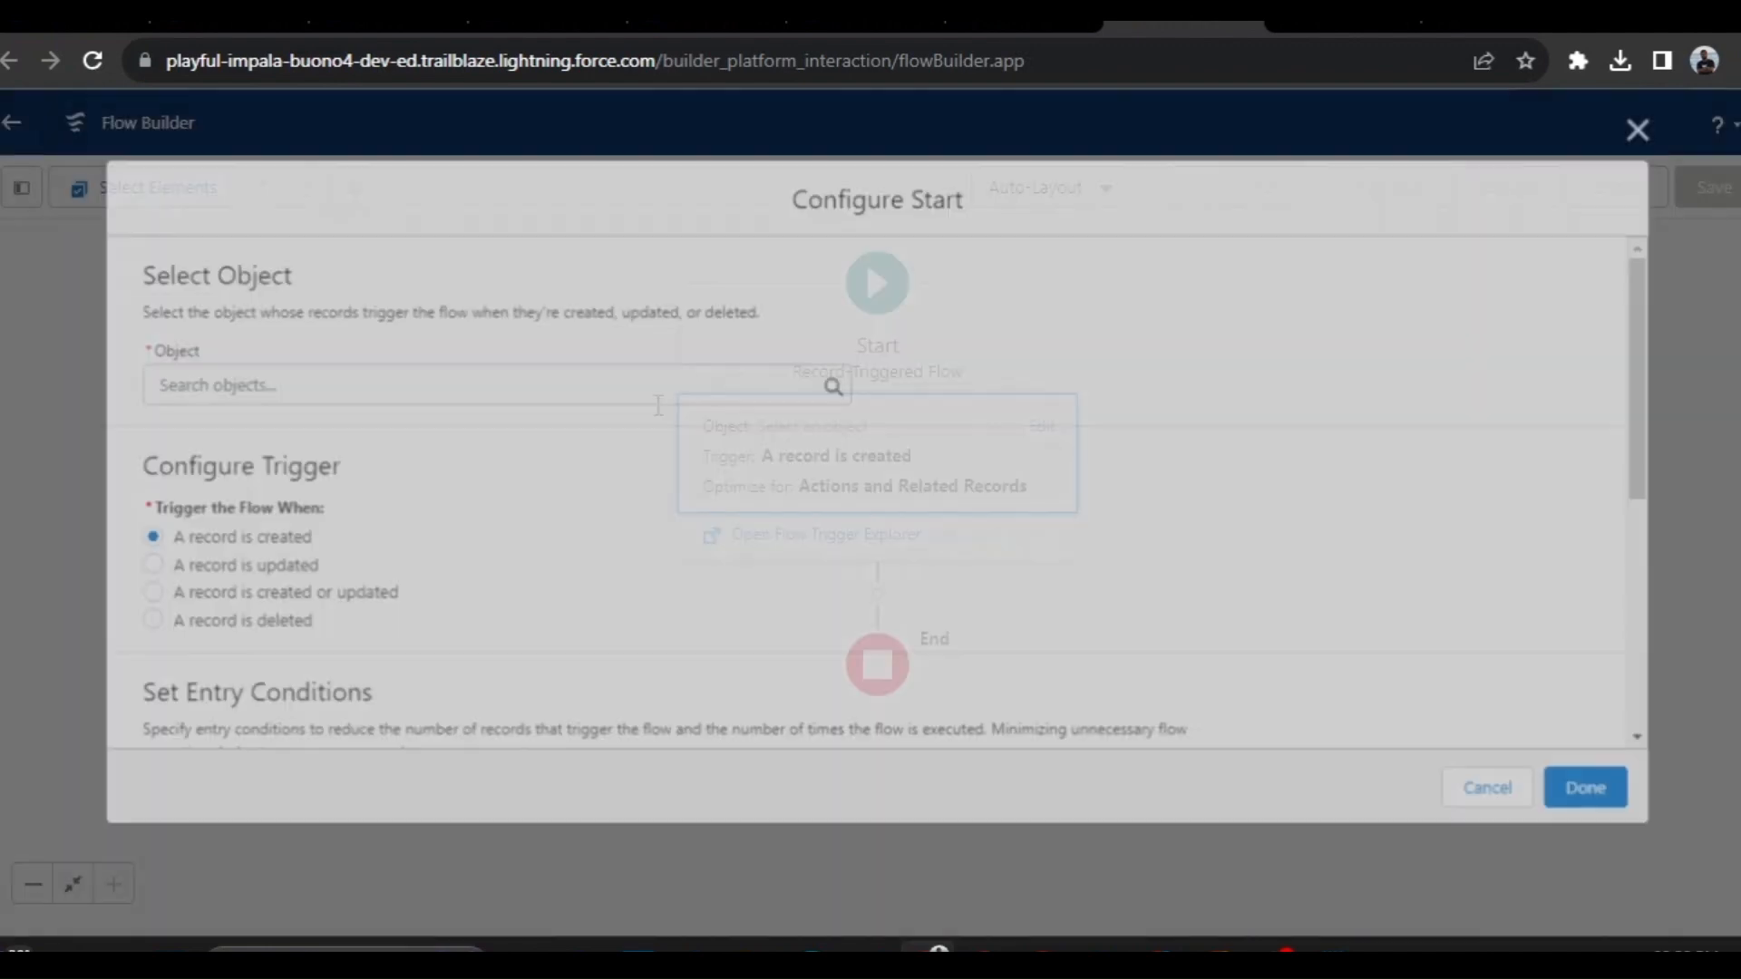
Configure the flow's start for the Lead object, triggered when a record is created and optimized for Fast Field Updates
{"action": "left_click", "coordinate": [418, 377]}
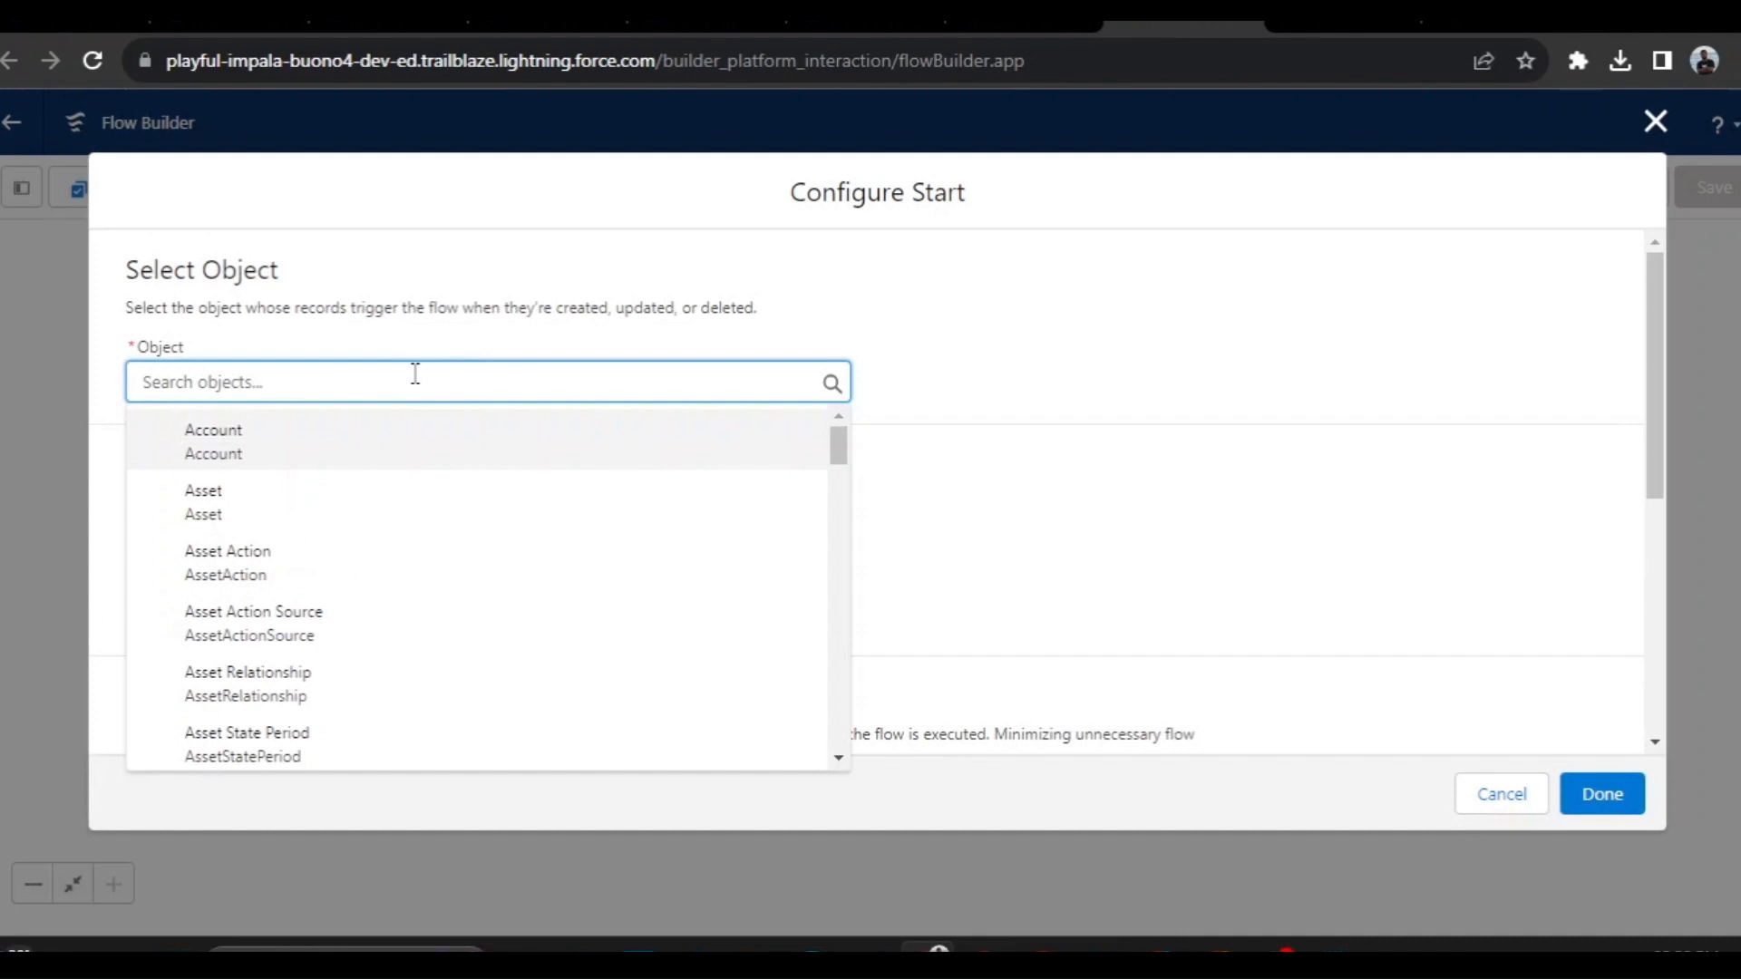
{"action": "type", "text": "lead"}
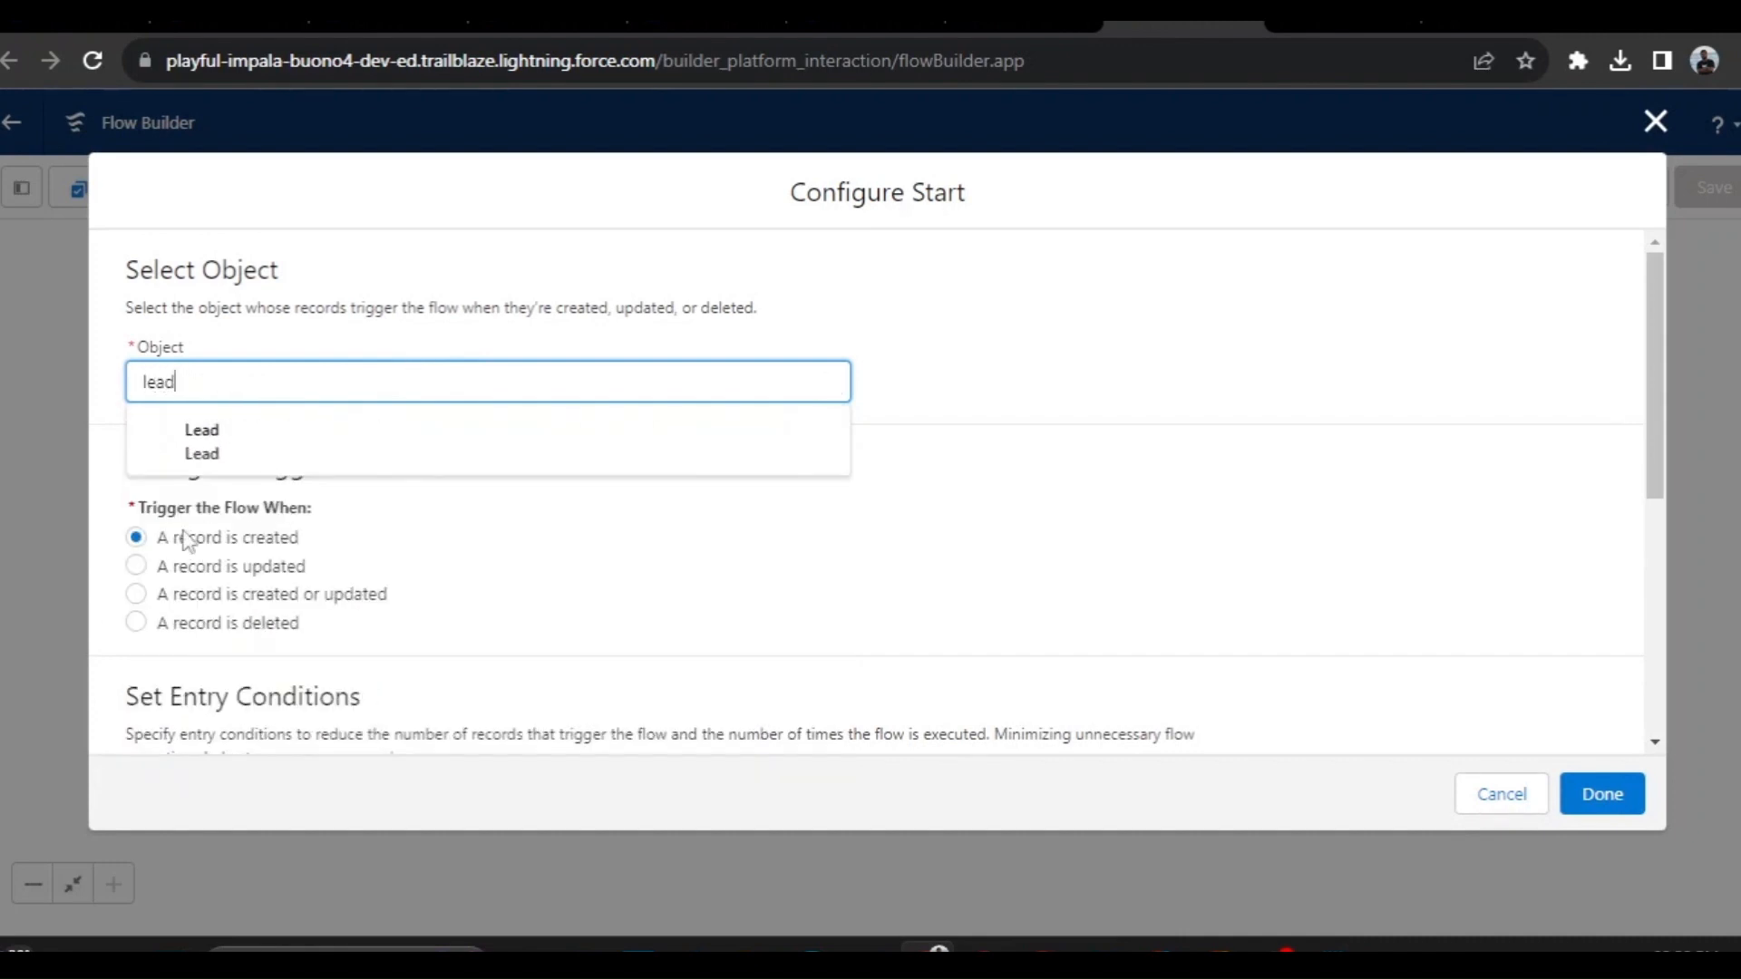
{"action": "left_click", "coordinate": [204, 449]}
{"action": "scroll", "coordinate": [227, 471], "scroll_direction": "down", "scroll_amount": 2}
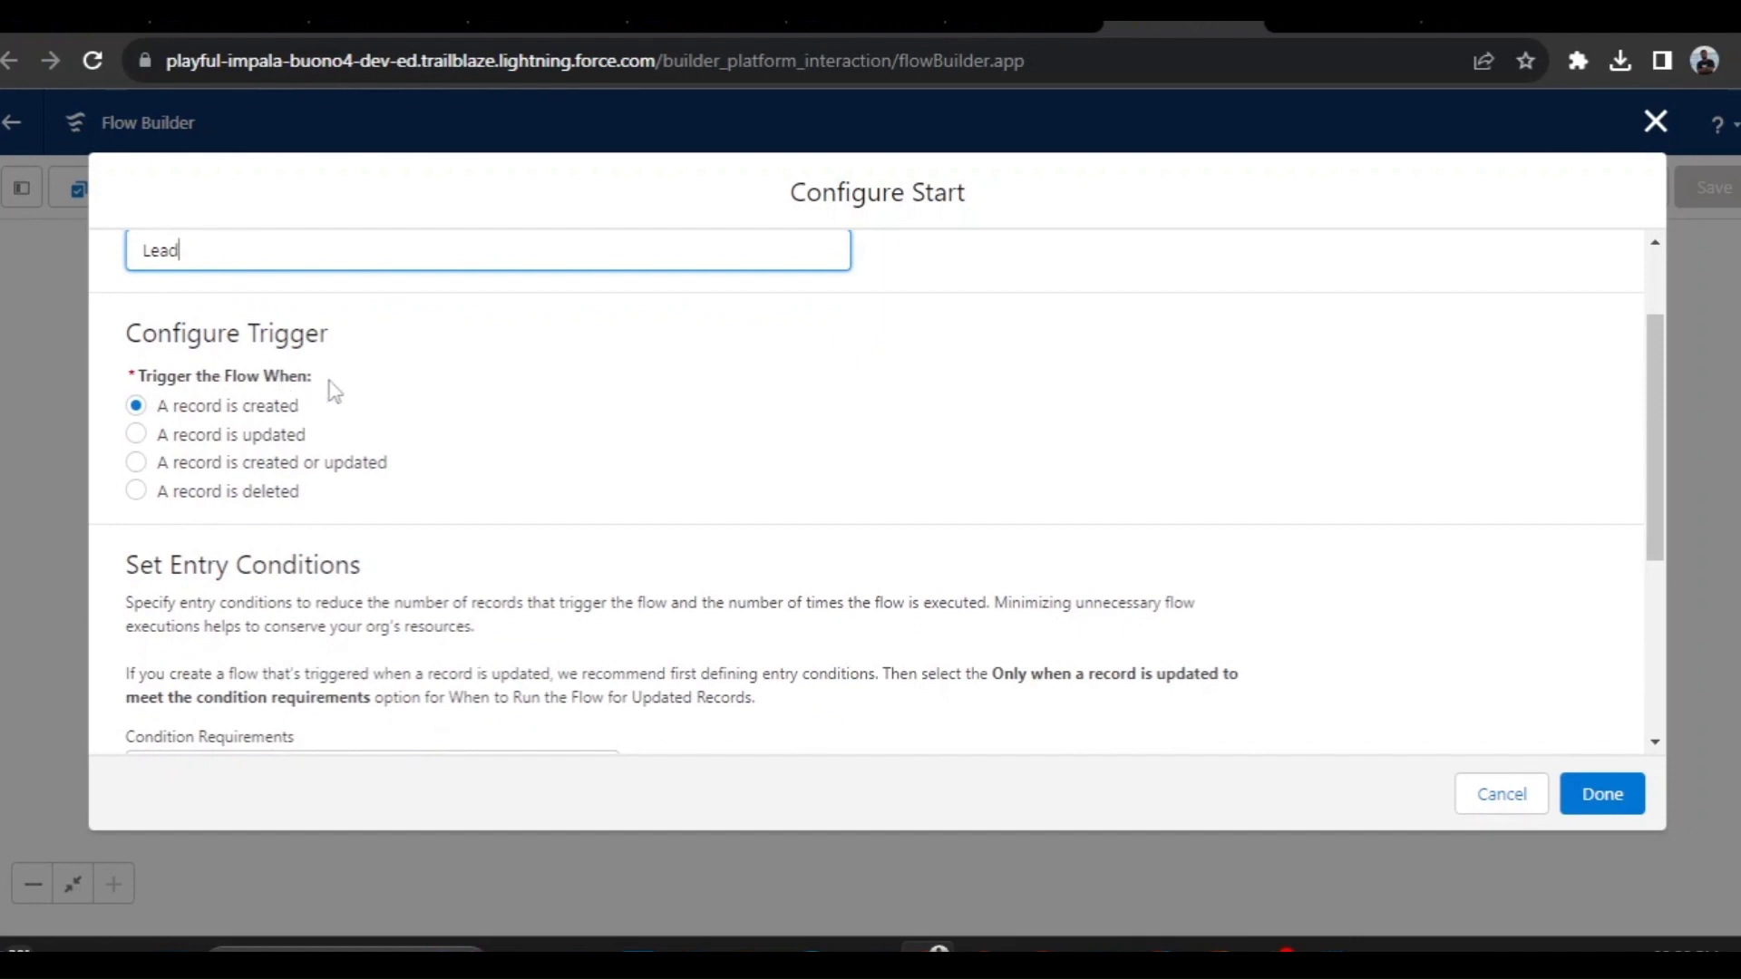
{"action": "scroll", "coordinate": [328, 390], "scroll_direction": "down", "scroll_amount": 3}
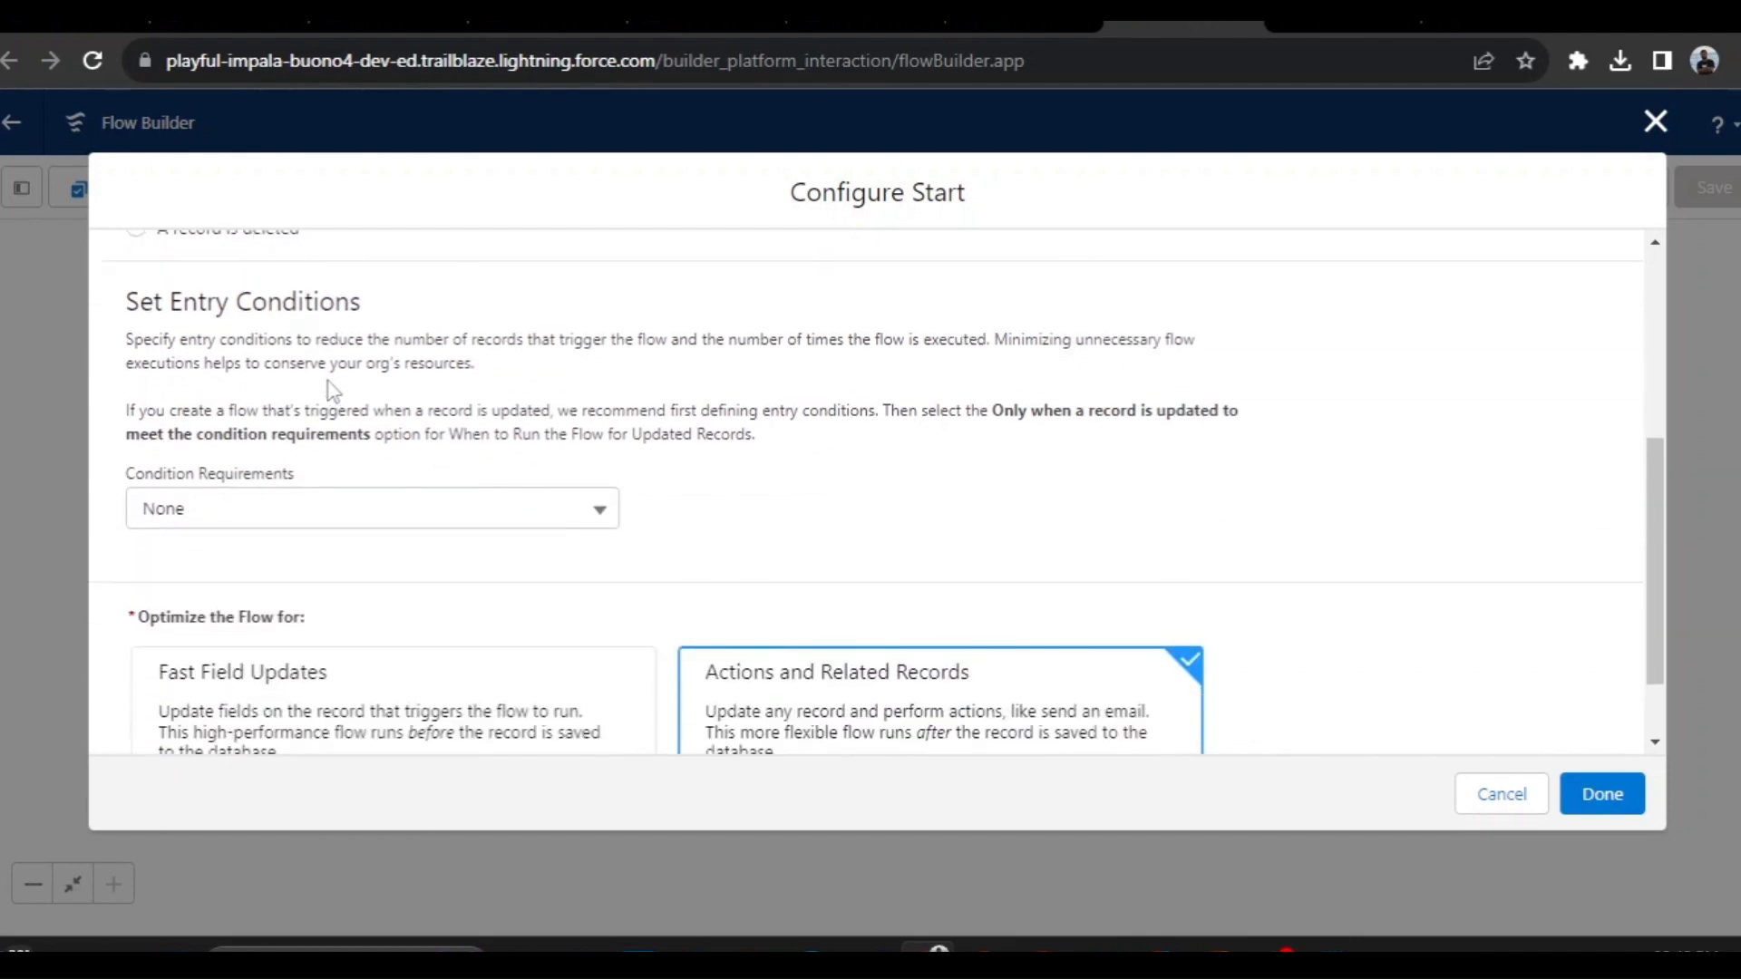
{"action": "scroll", "coordinate": [328, 403], "scroll_direction": "down", "scroll_amount": 1}
{"action": "left_click", "coordinate": [305, 646]}
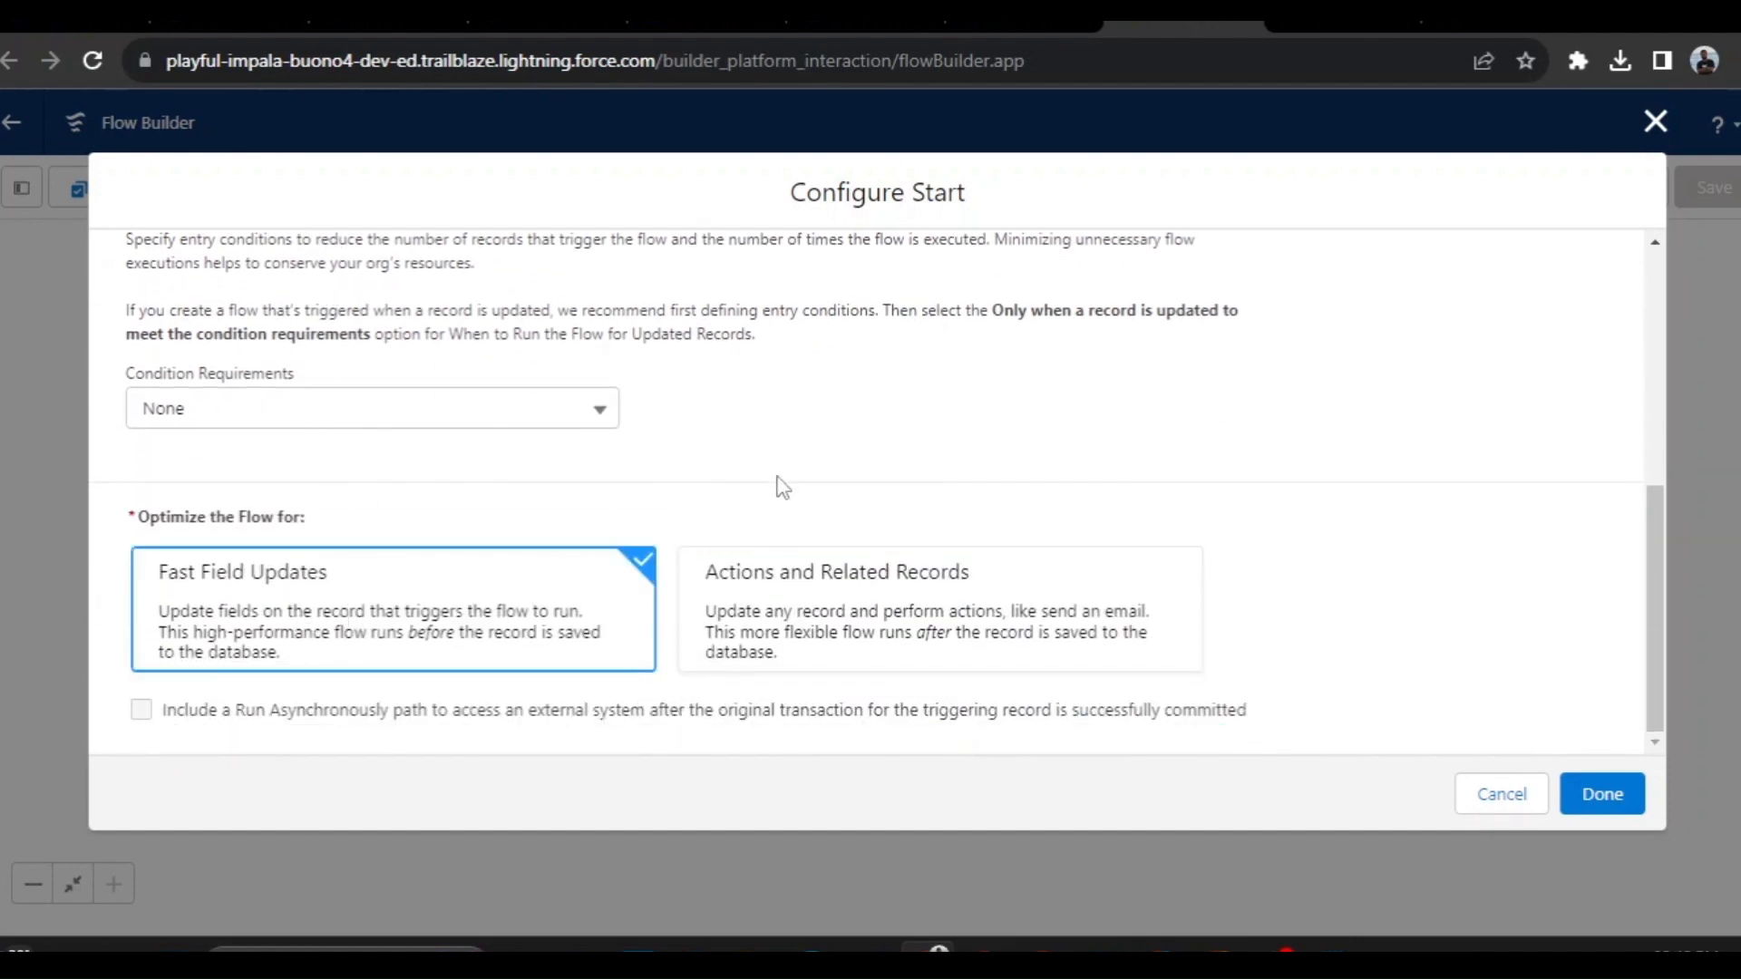
{"action": "scroll", "coordinate": [755, 529], "scroll_direction": "up", "scroll_amount": 1}
{"action": "scroll", "coordinate": [1480, 732], "scroll_direction": "down", "scroll_amount": 2}
{"action": "left_click", "coordinate": [1598, 795]}
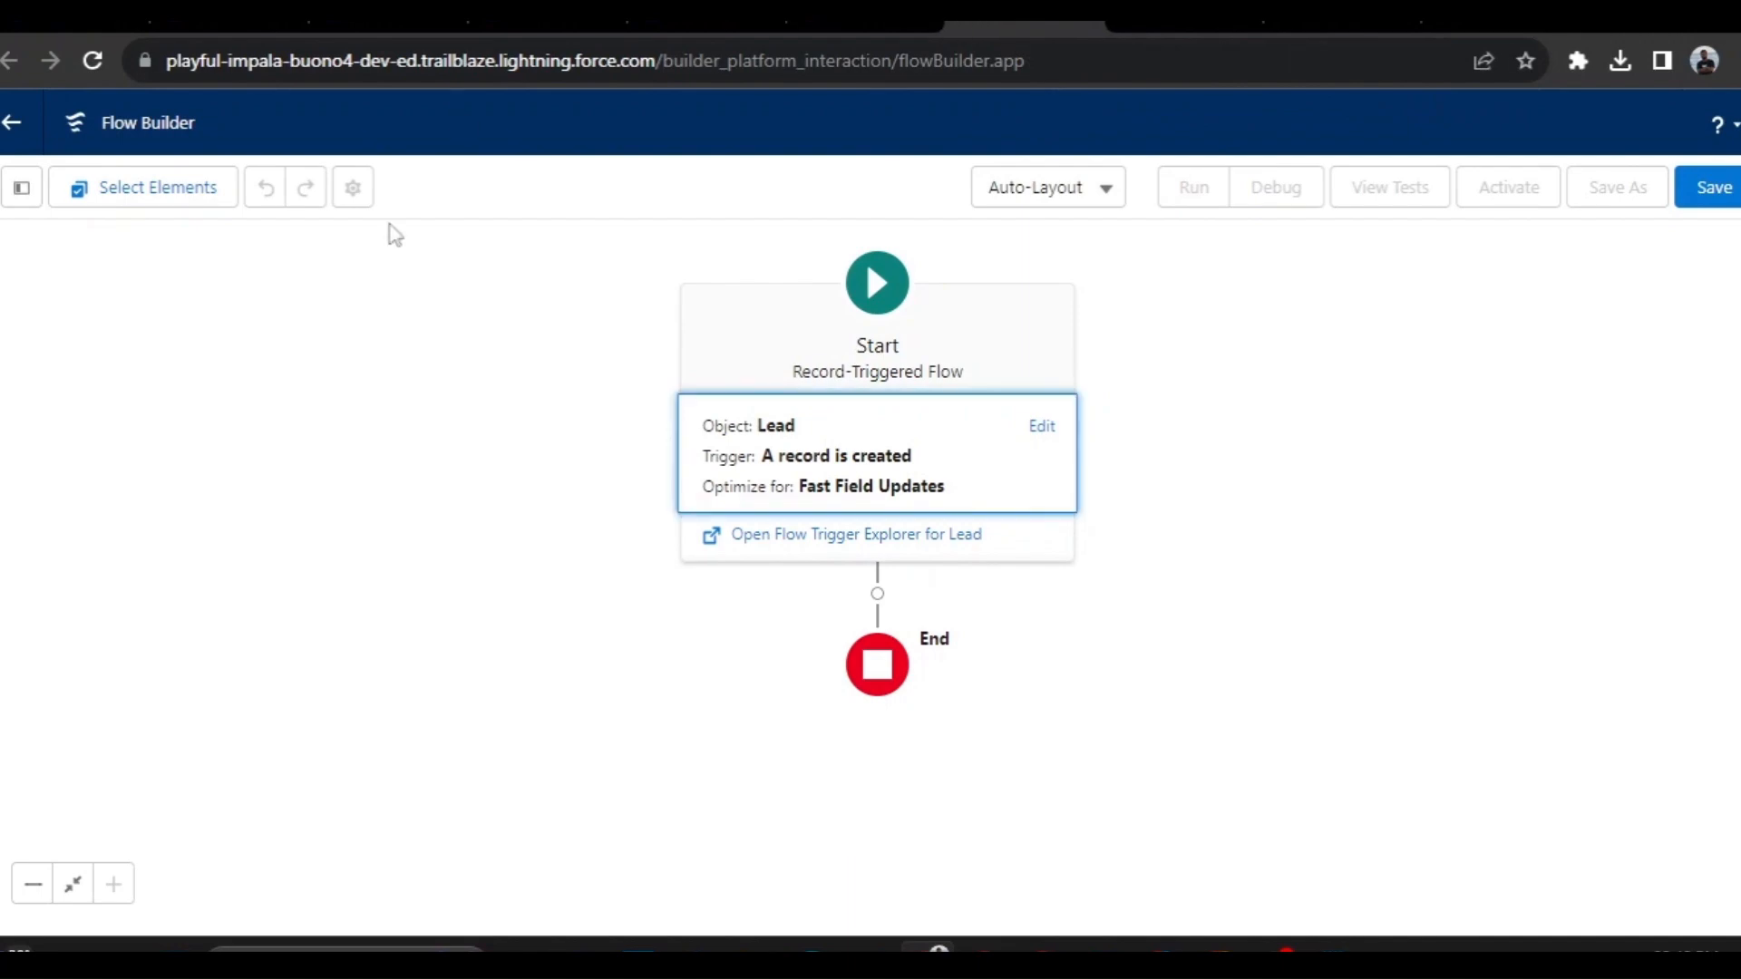
Copy the Get Records label Look for Matching Account from the Trailhead challenge instructions
{"action": "left_click", "coordinate": [865, 25]}
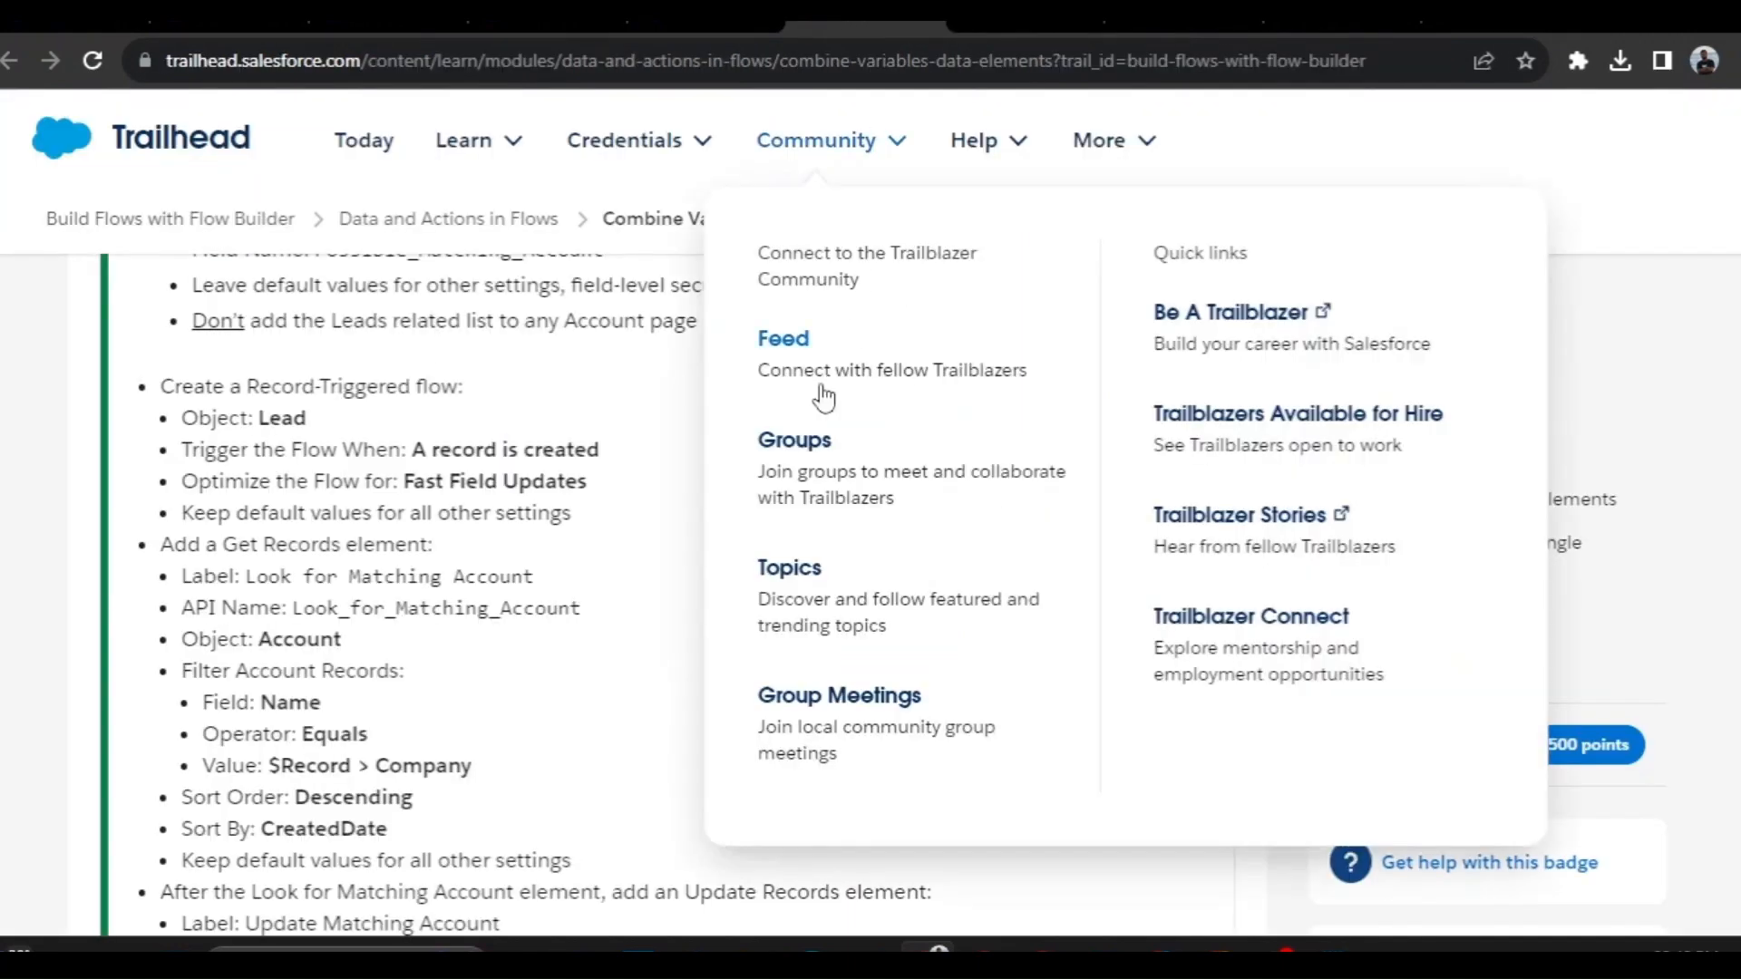
{"action": "scroll", "coordinate": [458, 581], "scroll_direction": "down", "scroll_amount": 2}
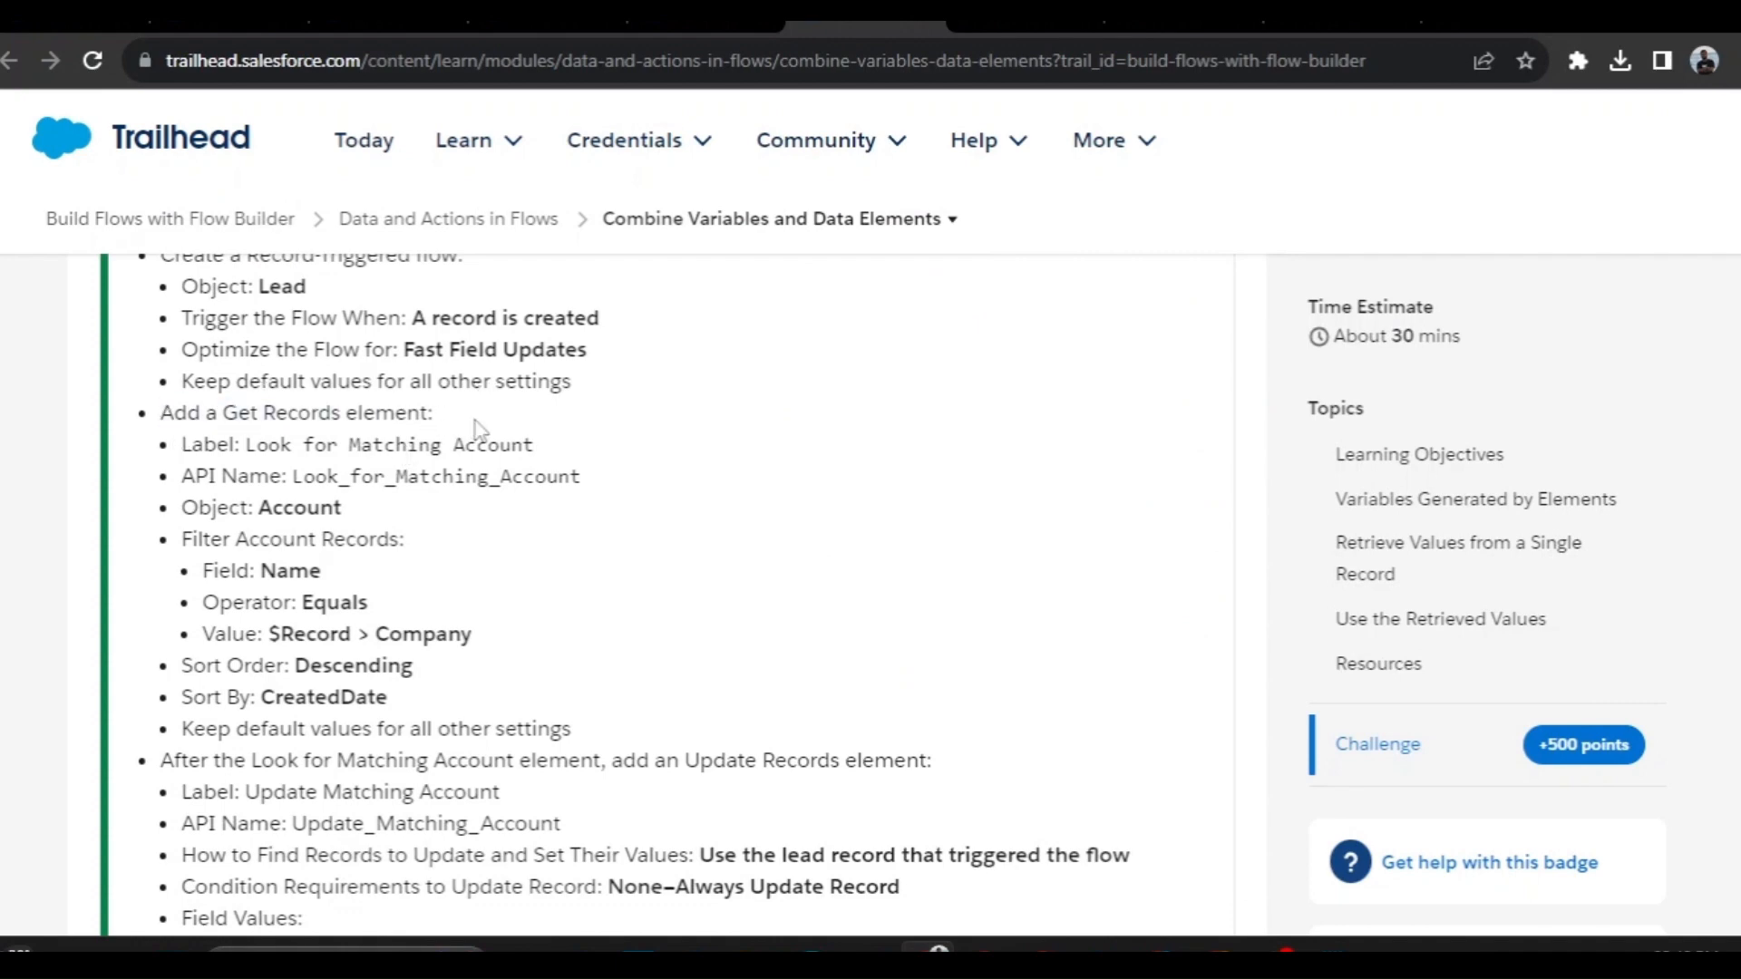
{"action": "left_click_drag", "start_coordinate": [250, 450], "coordinate": [535, 439]}
{"action": "key", "text": "ctrl+c"}
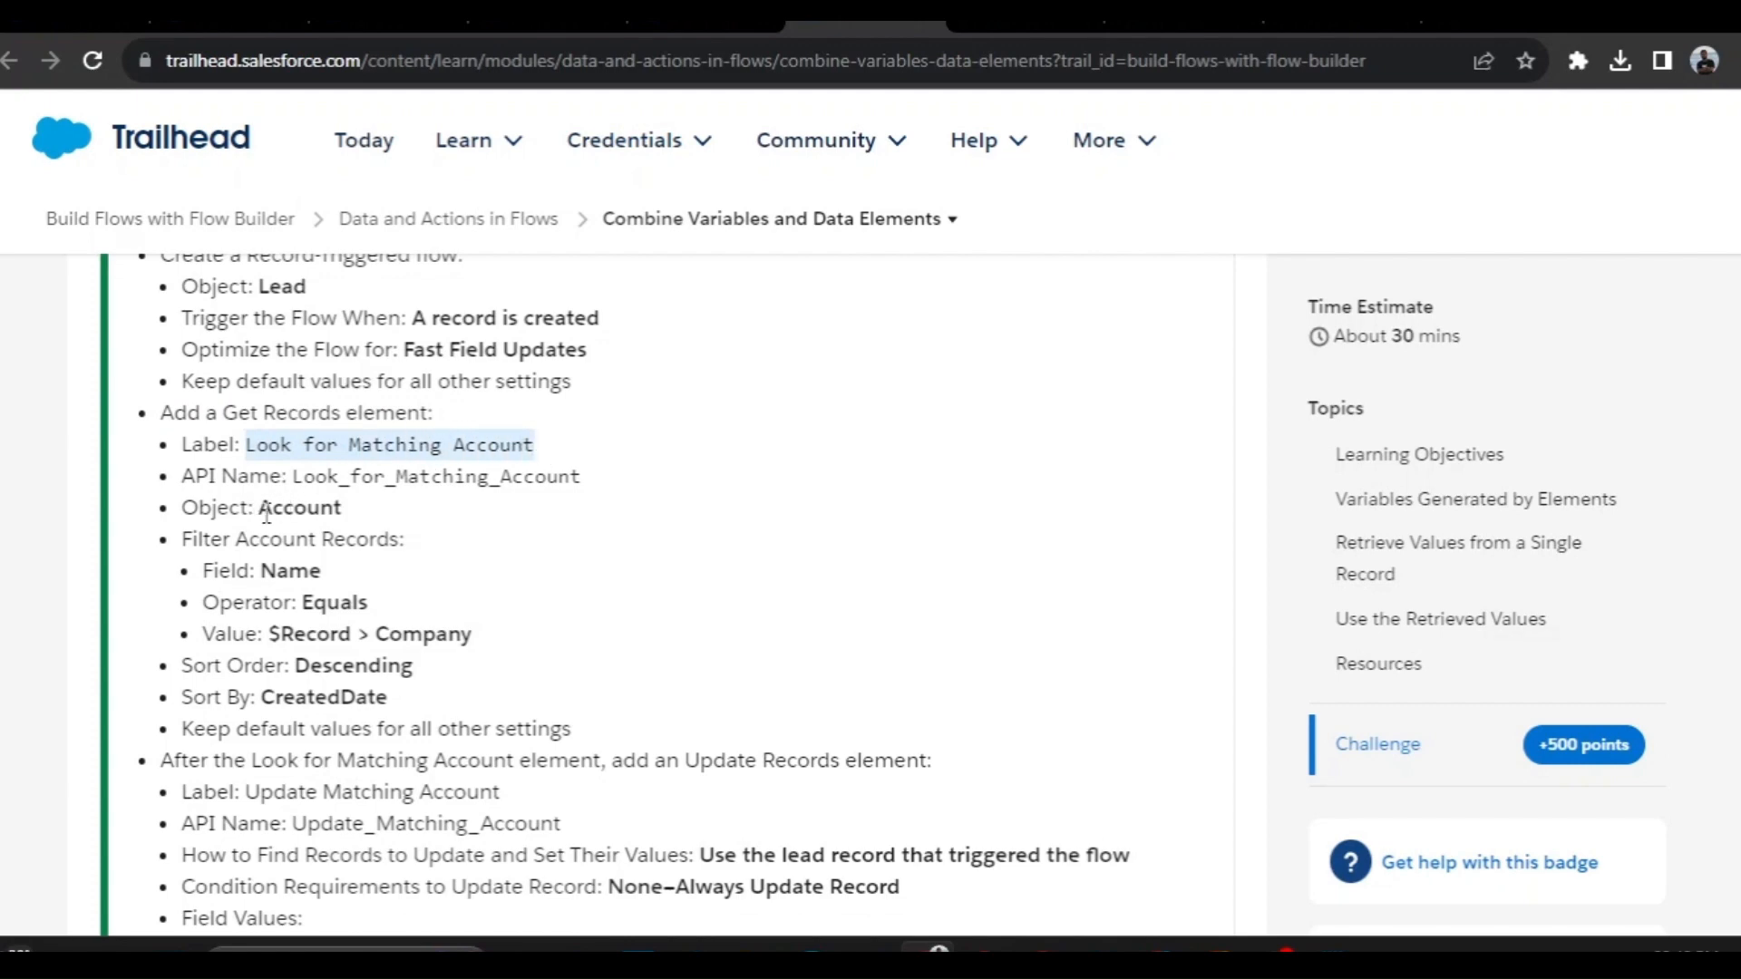
Return to Flow Builder and add a Get Records element after Start, labelled Look for Matching Account with API name Look_for_Matching_Account
{"action": "key", "text": "ctrl+Tab"}
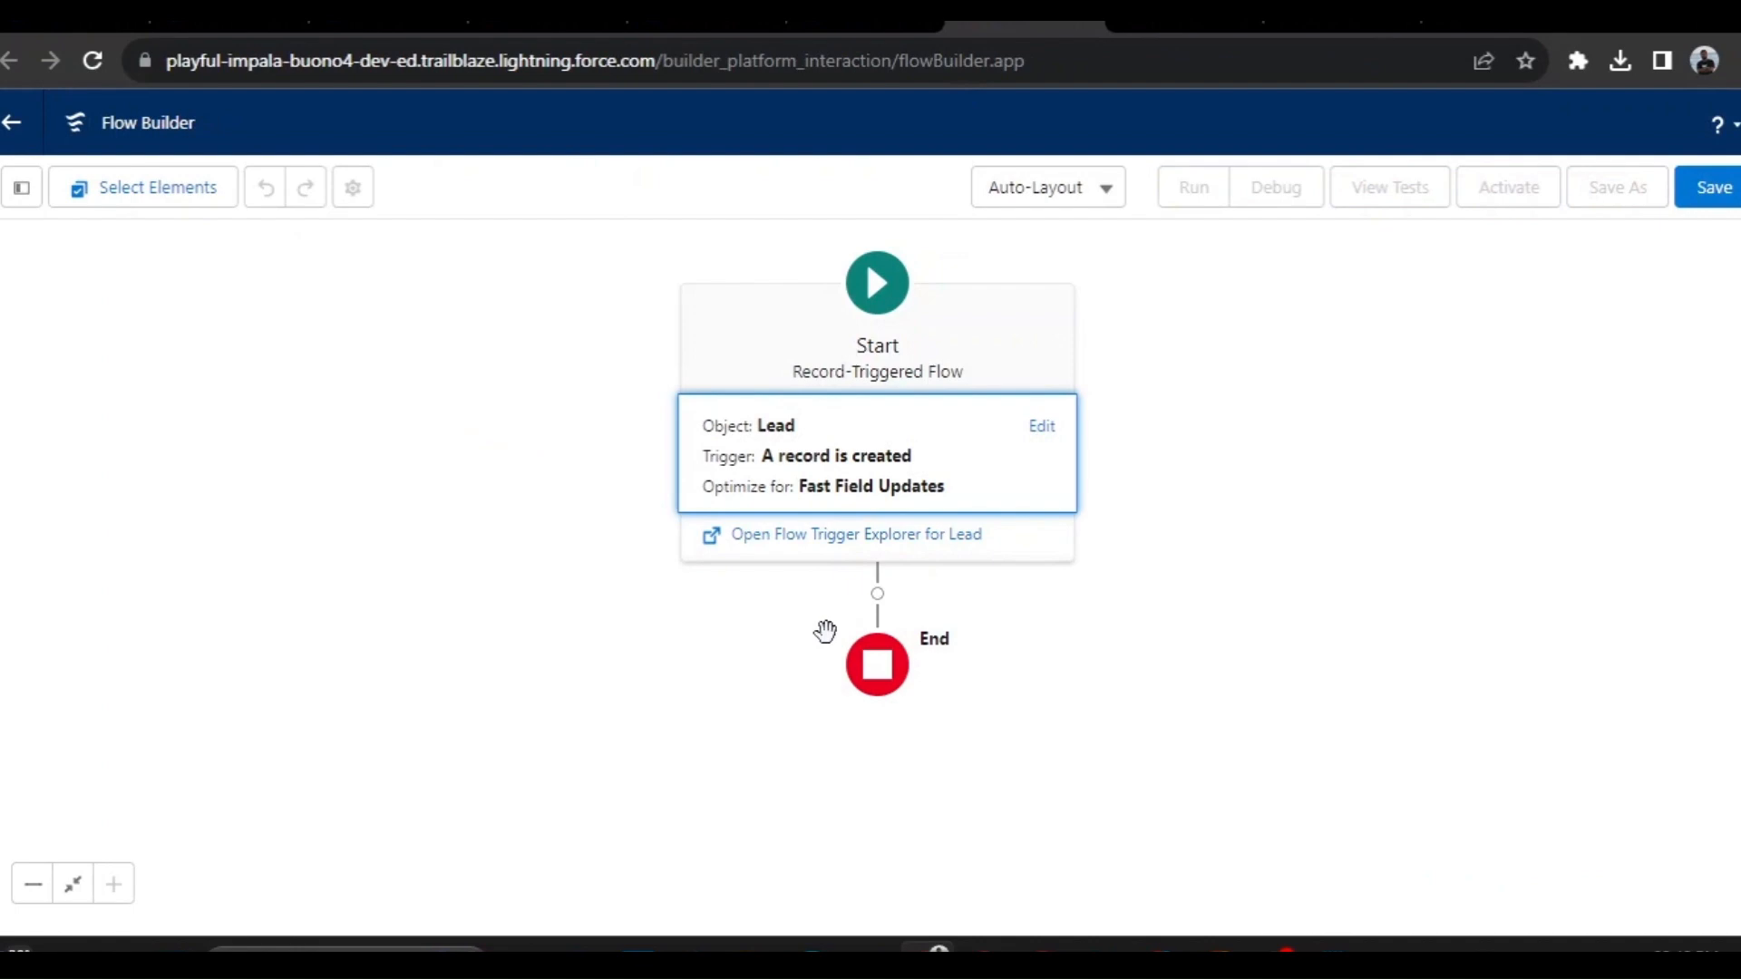
{"action": "left_click", "coordinate": [878, 593]}
{"action": "scroll", "coordinate": [797, 598], "scroll_direction": "down", "scroll_amount": 3}
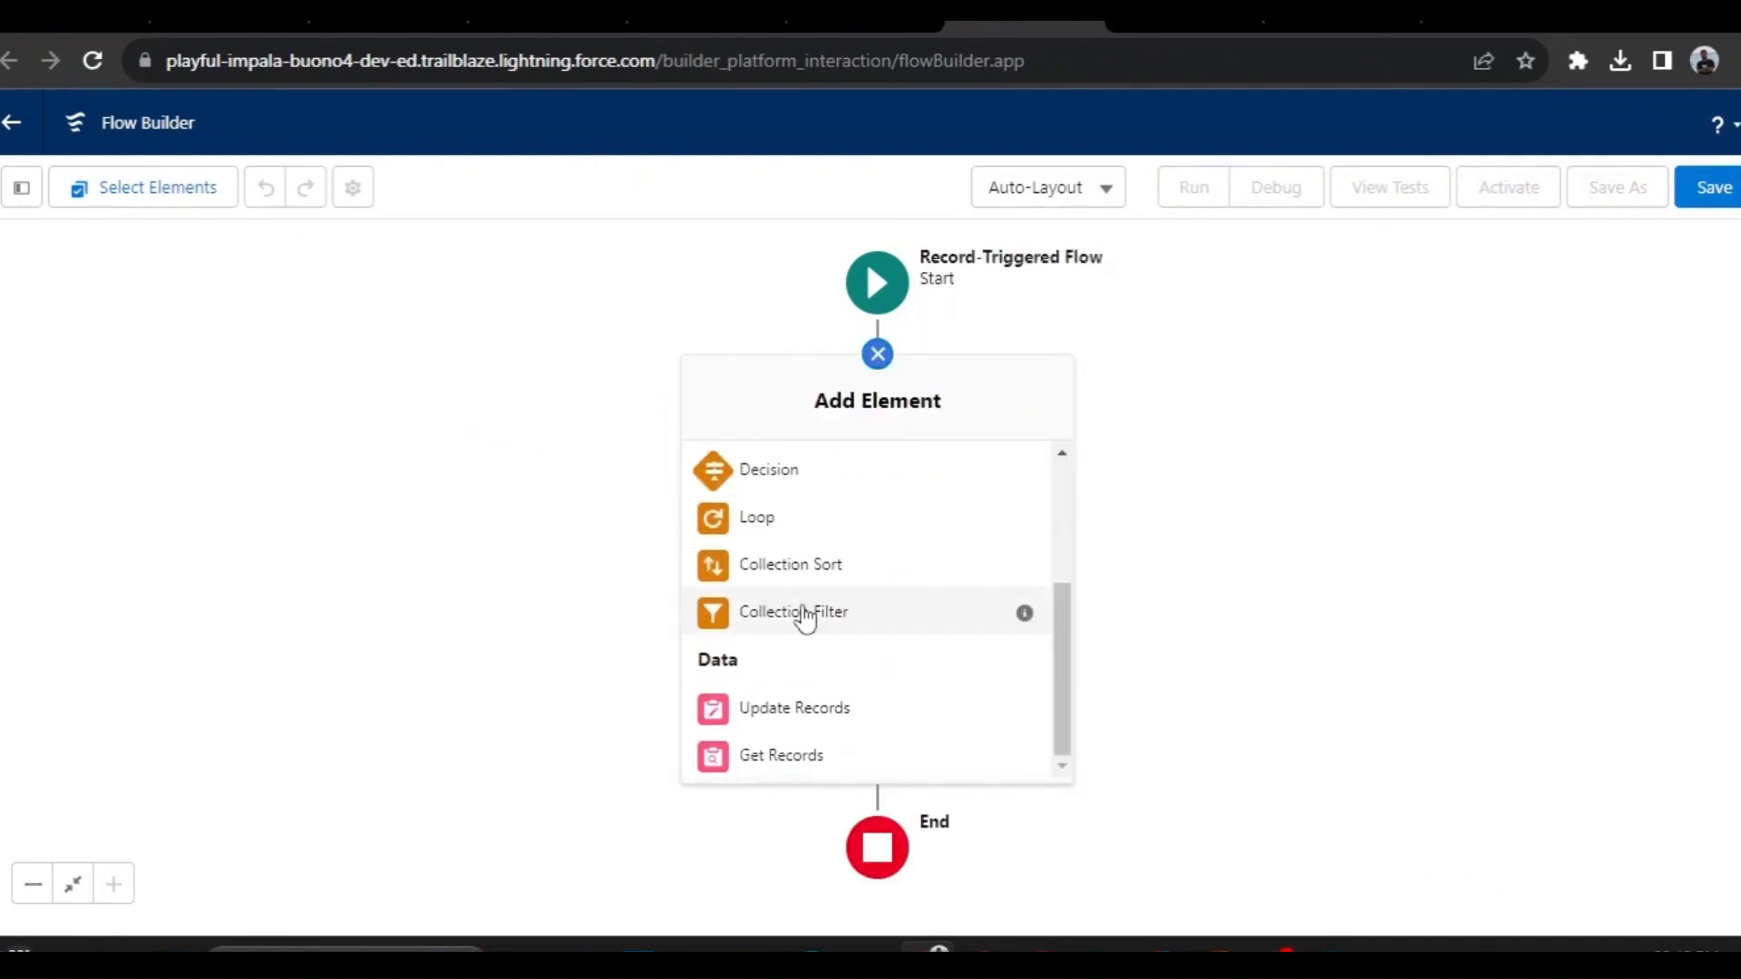
{"action": "left_click", "coordinate": [793, 769]}
{"action": "left_click", "coordinate": [591, 416]}
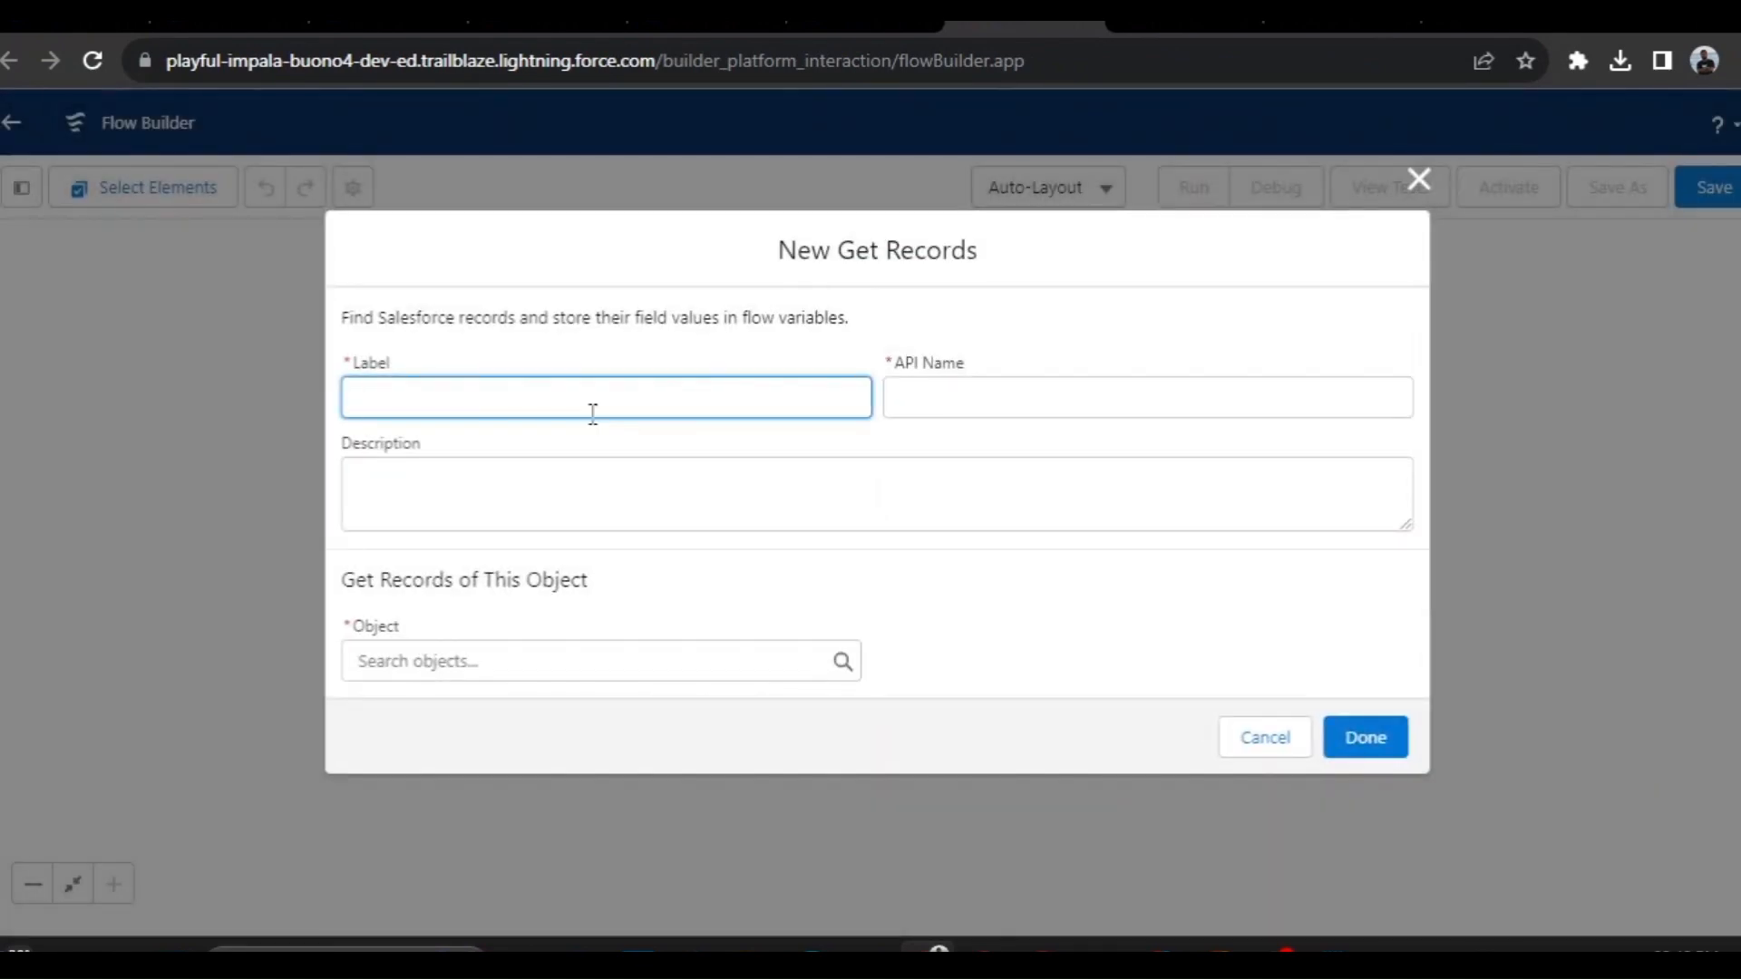
{"action": "key", "text": "ctrl+v"}
{"action": "left_click", "coordinate": [684, 446]}
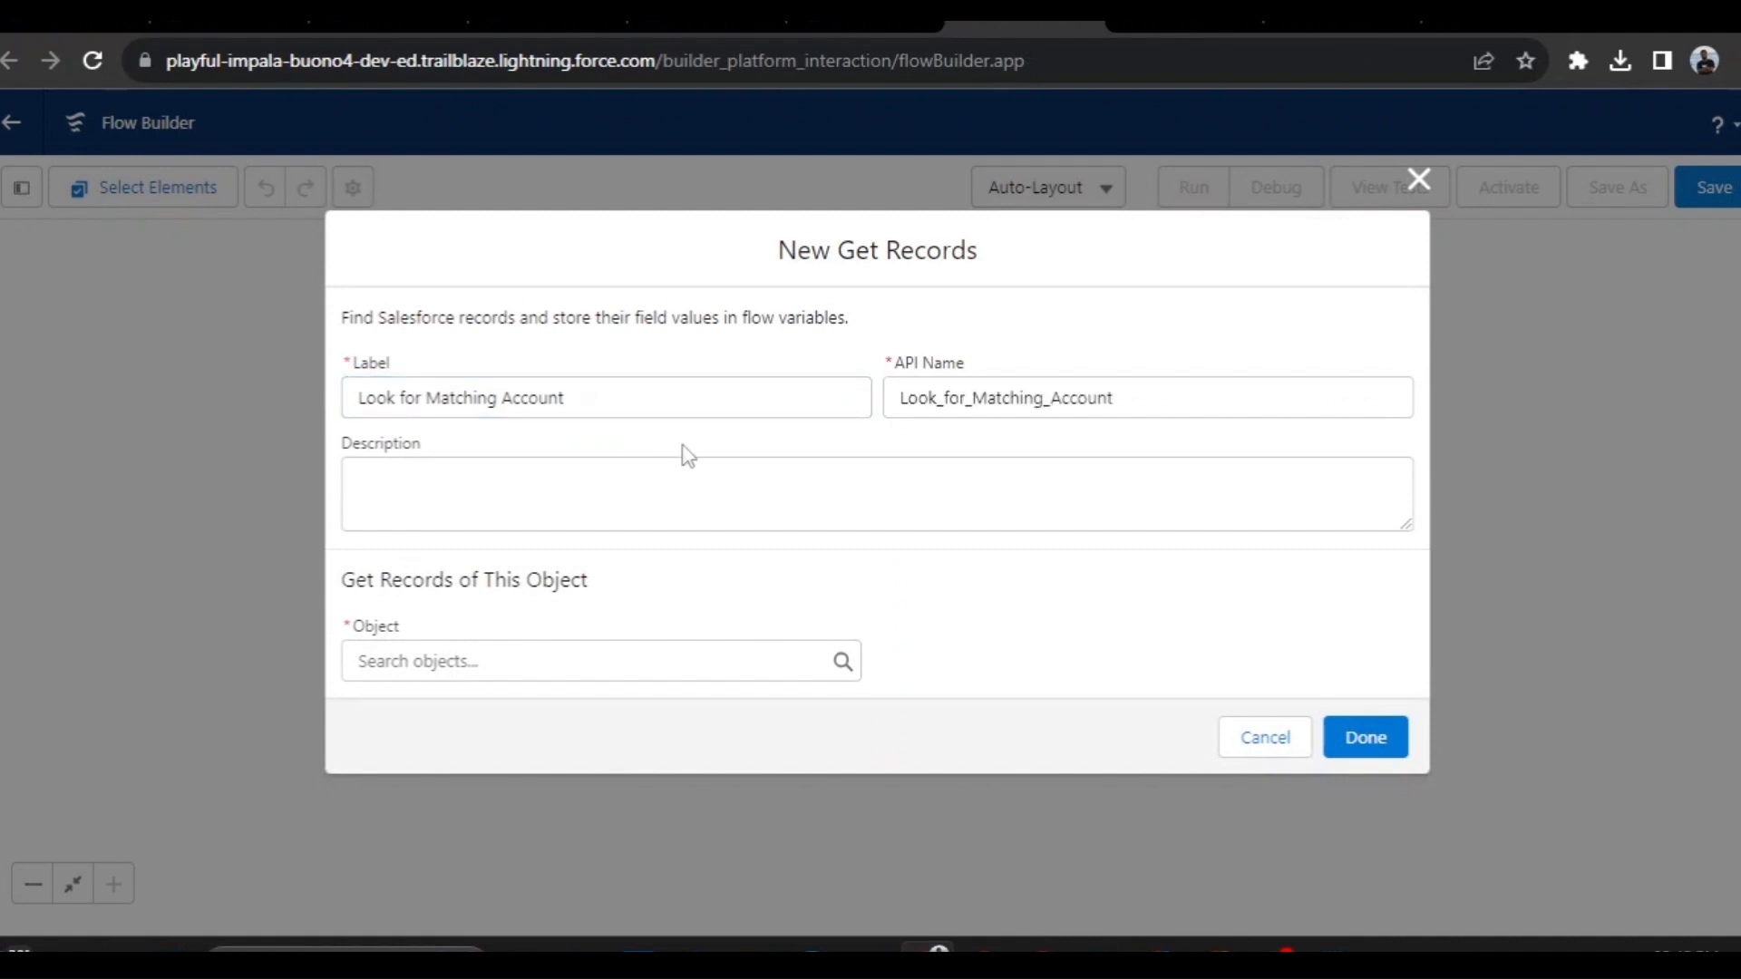
Set the Get Records element's object to Account
{"action": "left_click", "coordinate": [477, 649]}
{"action": "type", "text": "acc"}
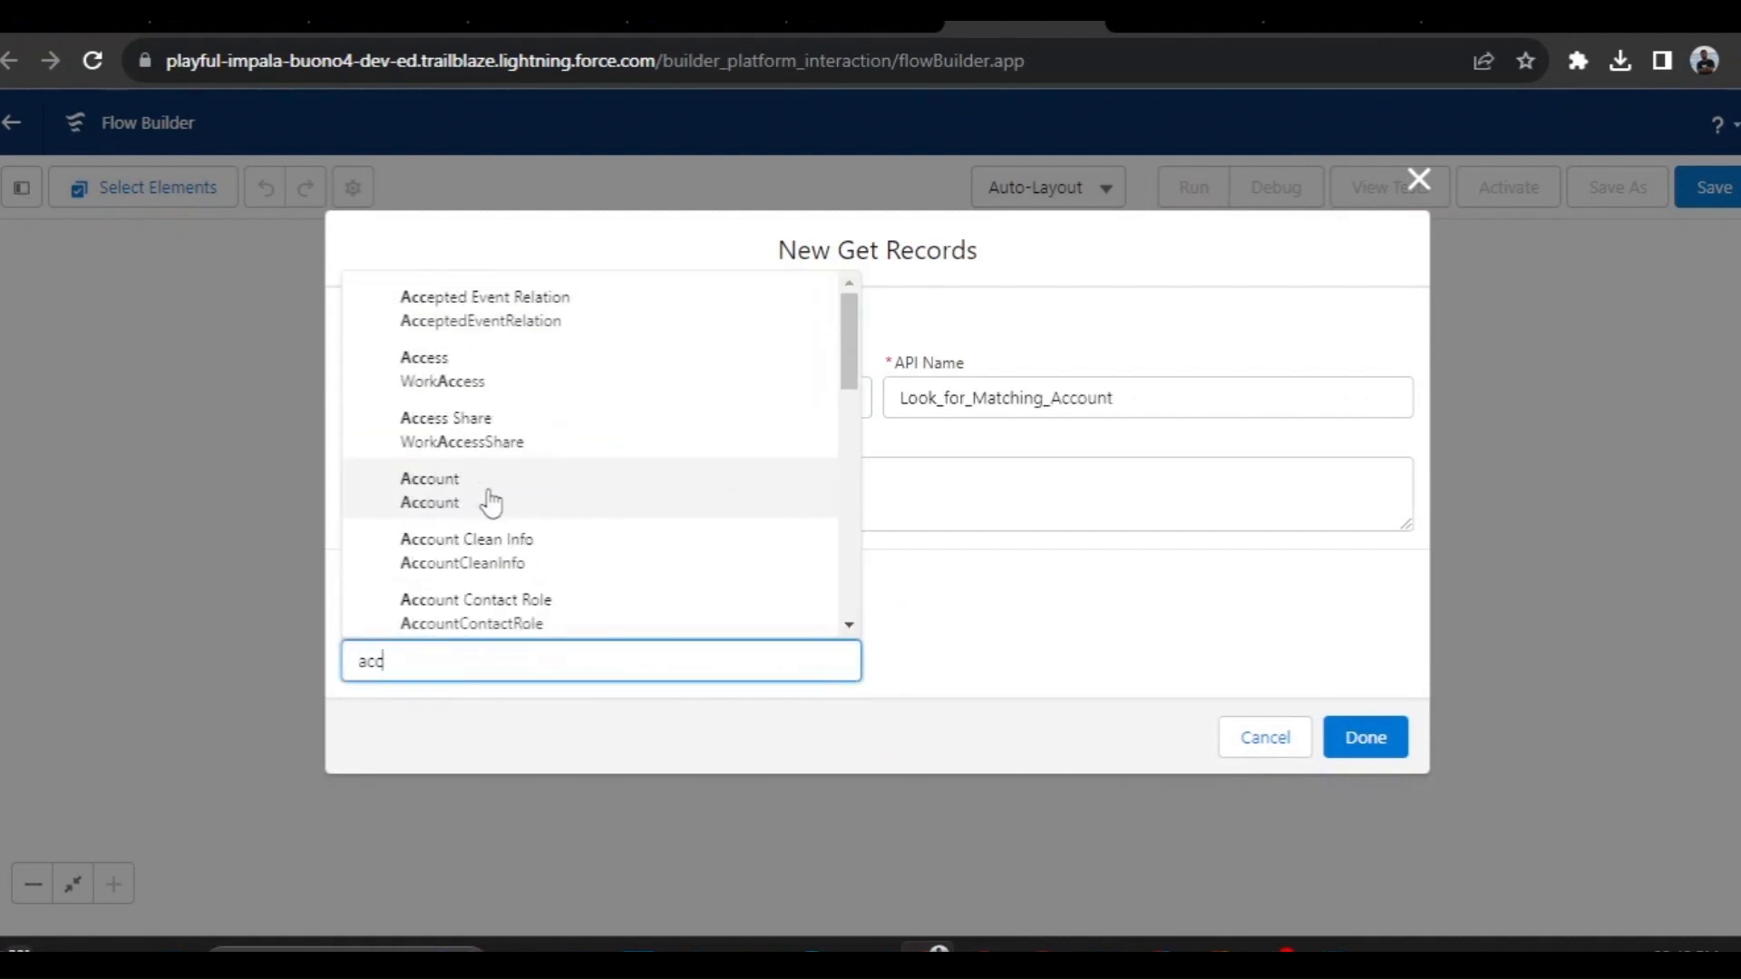
{"action": "type", "text": "ount"}
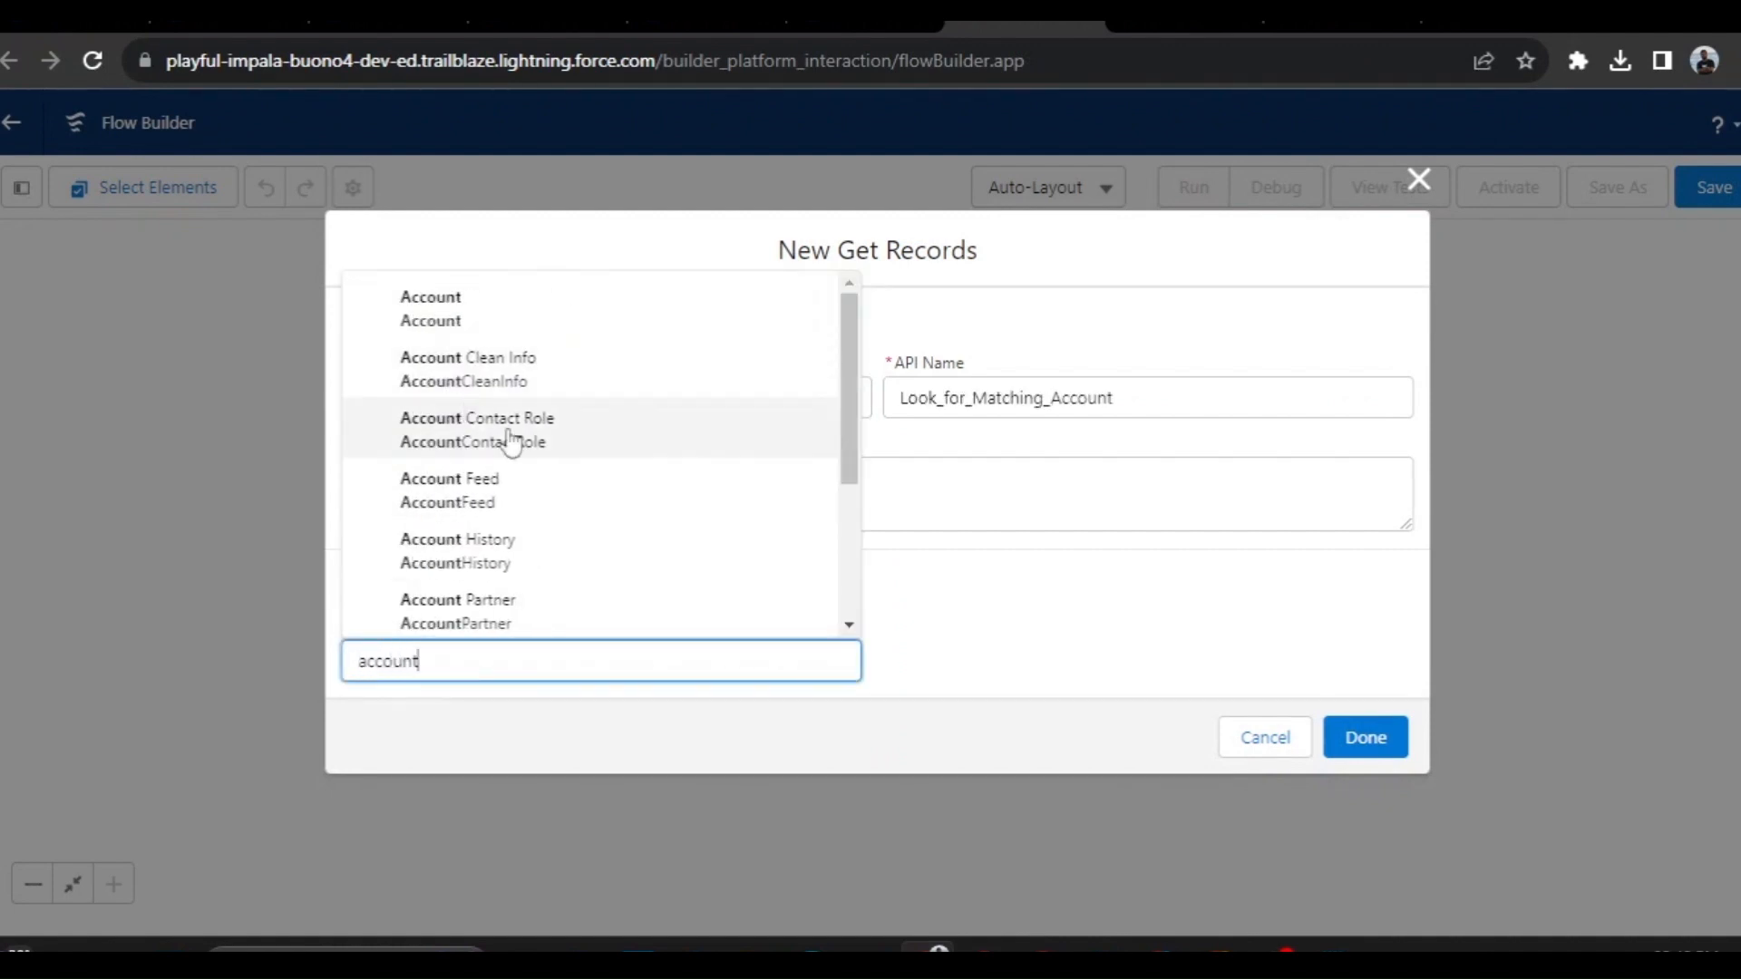
{"action": "left_click", "coordinate": [466, 317]}
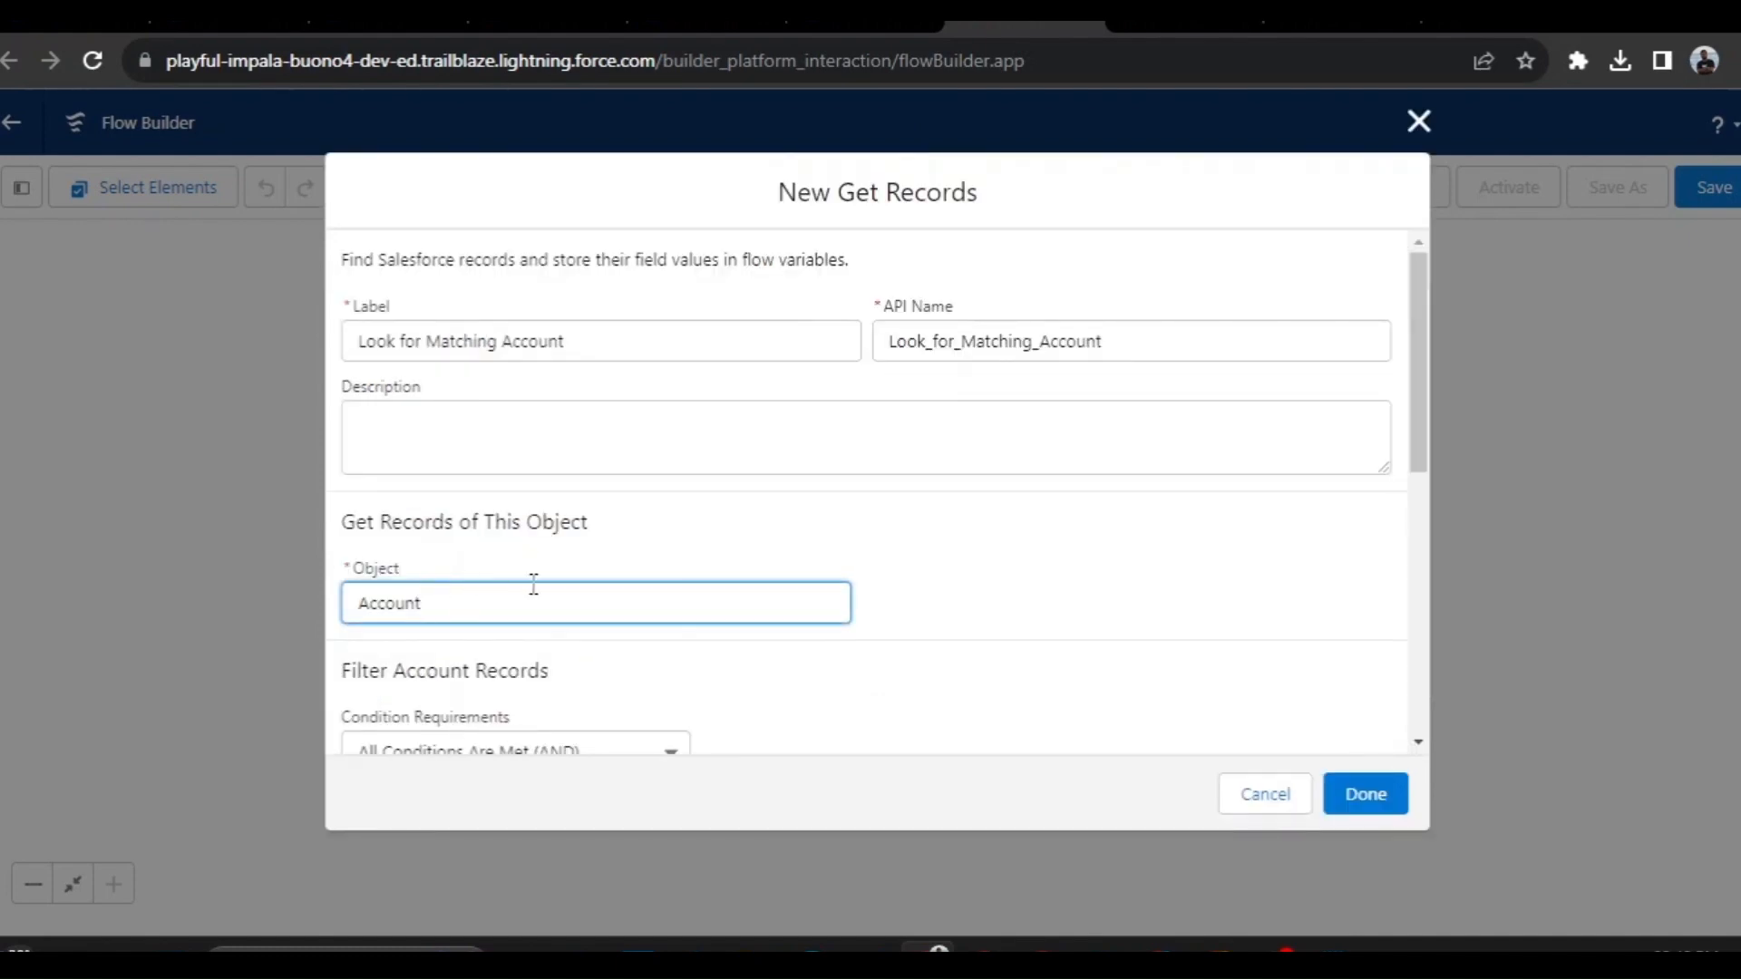
{"action": "scroll", "coordinate": [913, 520], "scroll_direction": "down", "scroll_amount": 3}
Check the filter settings in the Trailhead challenge and filter the Account records on the Name field with the Equals operator
{"action": "key", "text": "ctrl+shift+Tab"}
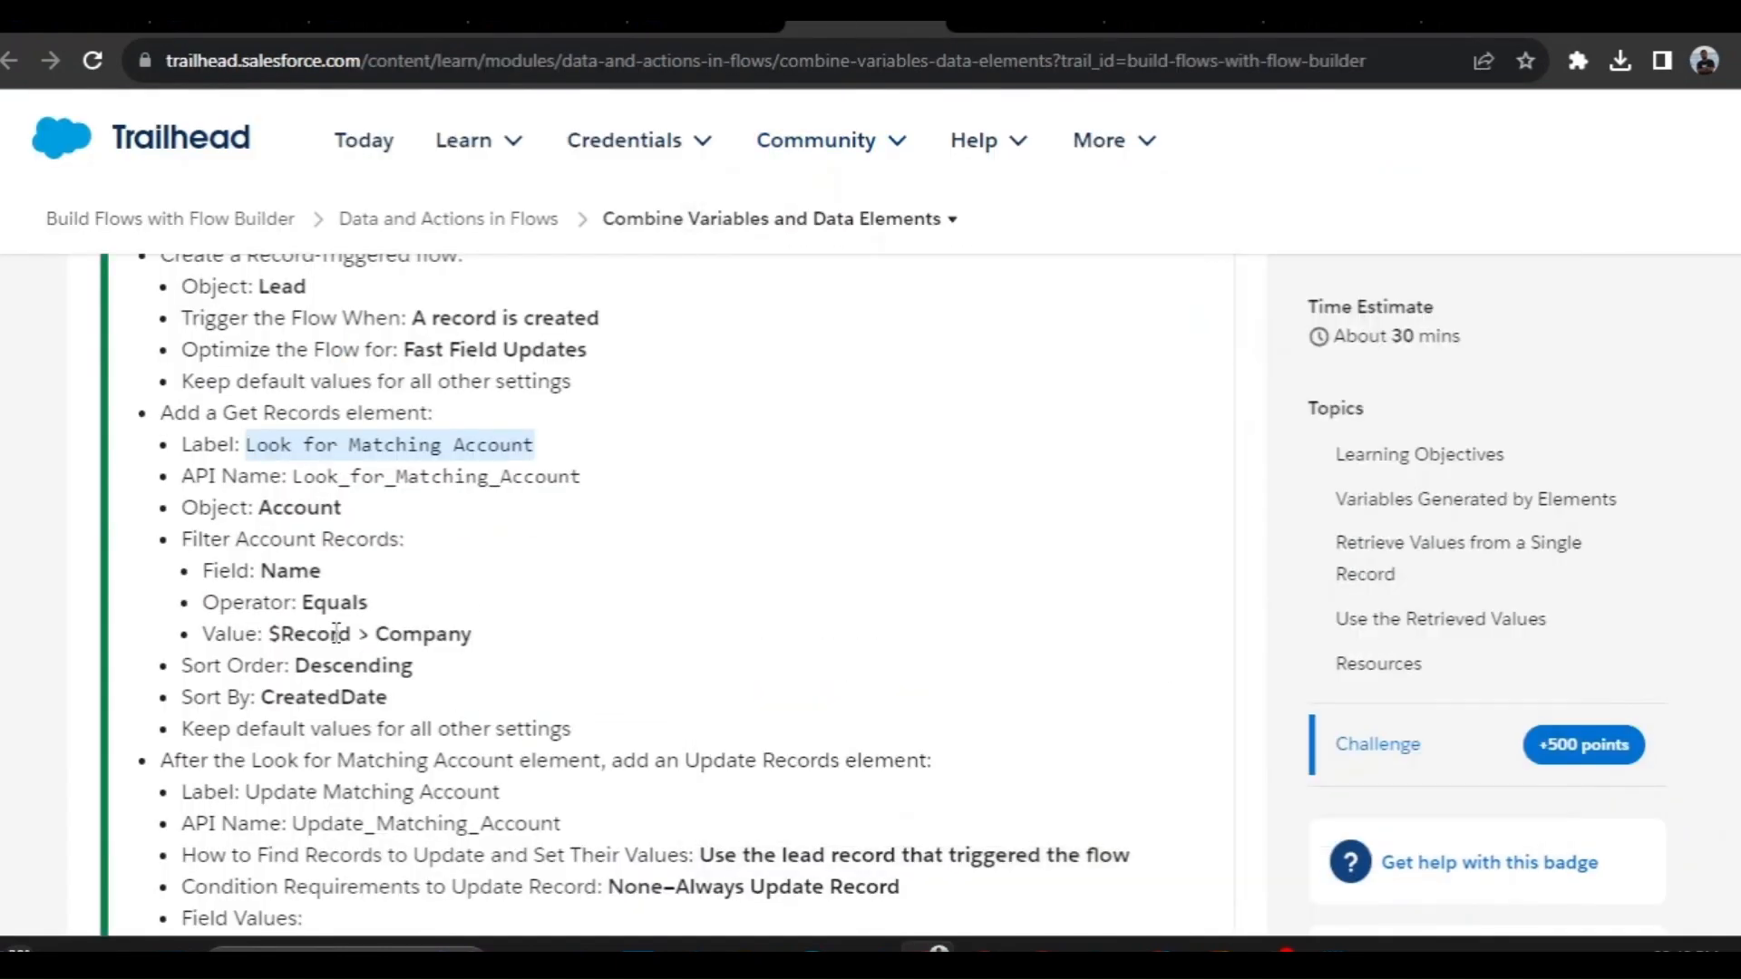
{"action": "scroll", "coordinate": [349, 567], "scroll_direction": "down", "scroll_amount": 2}
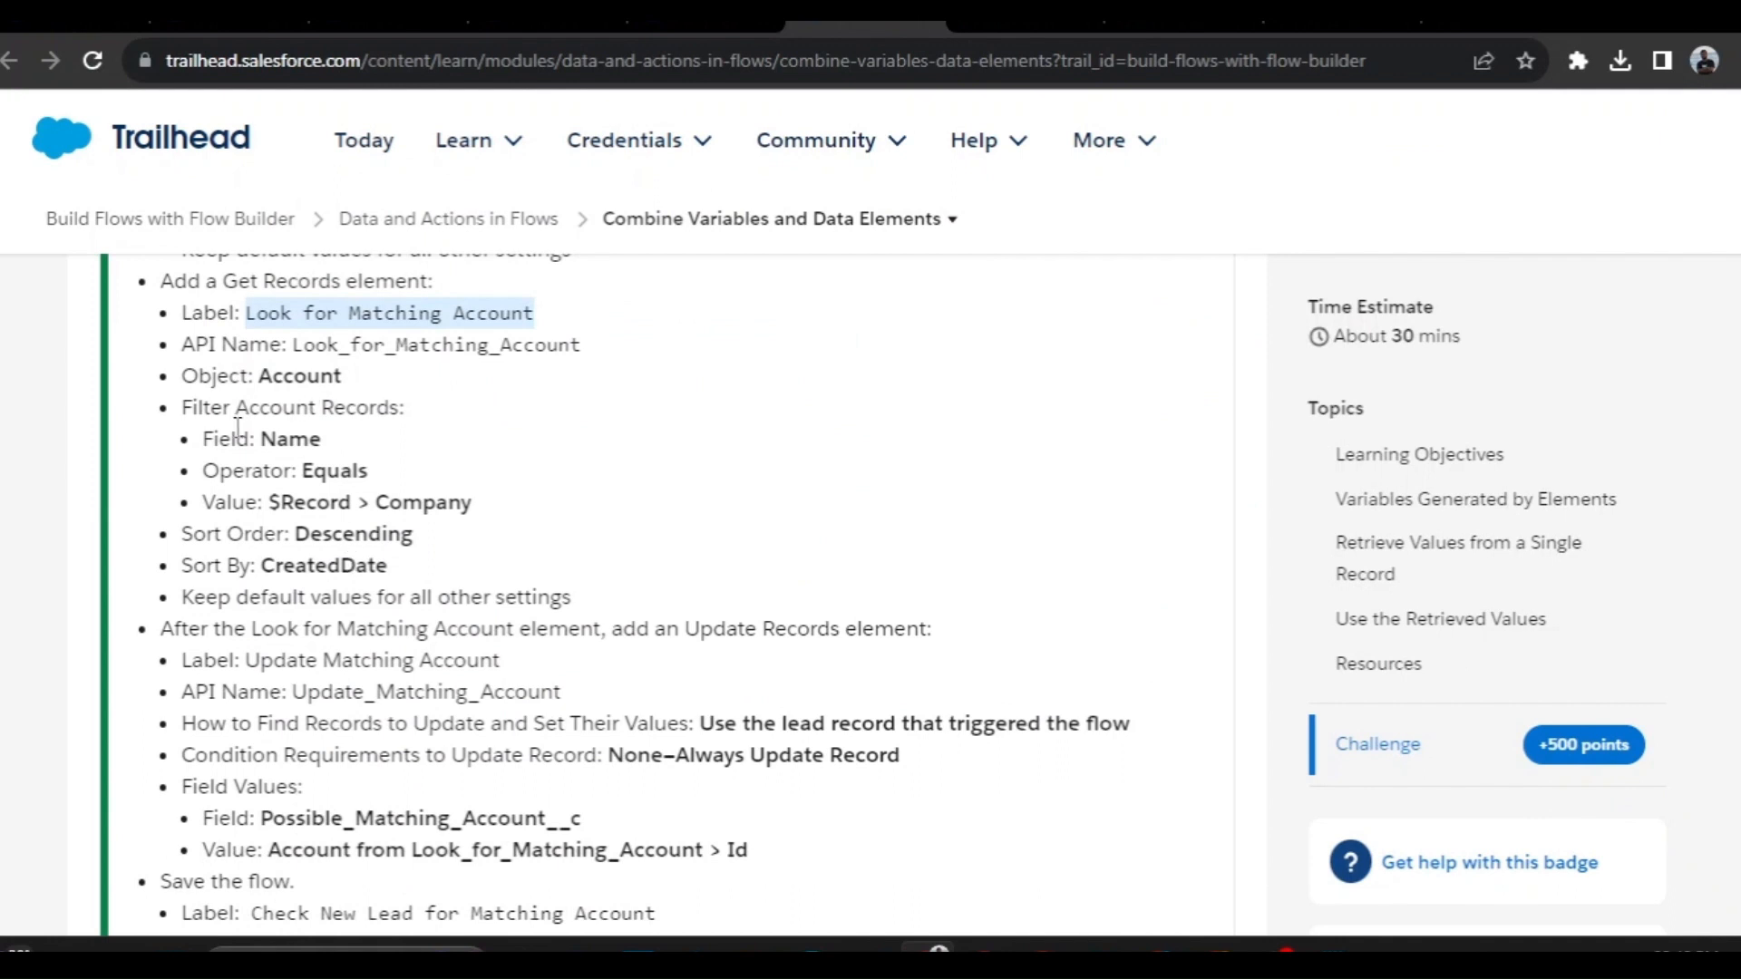
{"action": "left_click_drag", "start_coordinate": [260, 441], "coordinate": [323, 441]}
{"action": "double_click", "coordinate": [333, 471]}
{"action": "left_click_drag", "start_coordinate": [270, 504], "coordinate": [473, 503]}
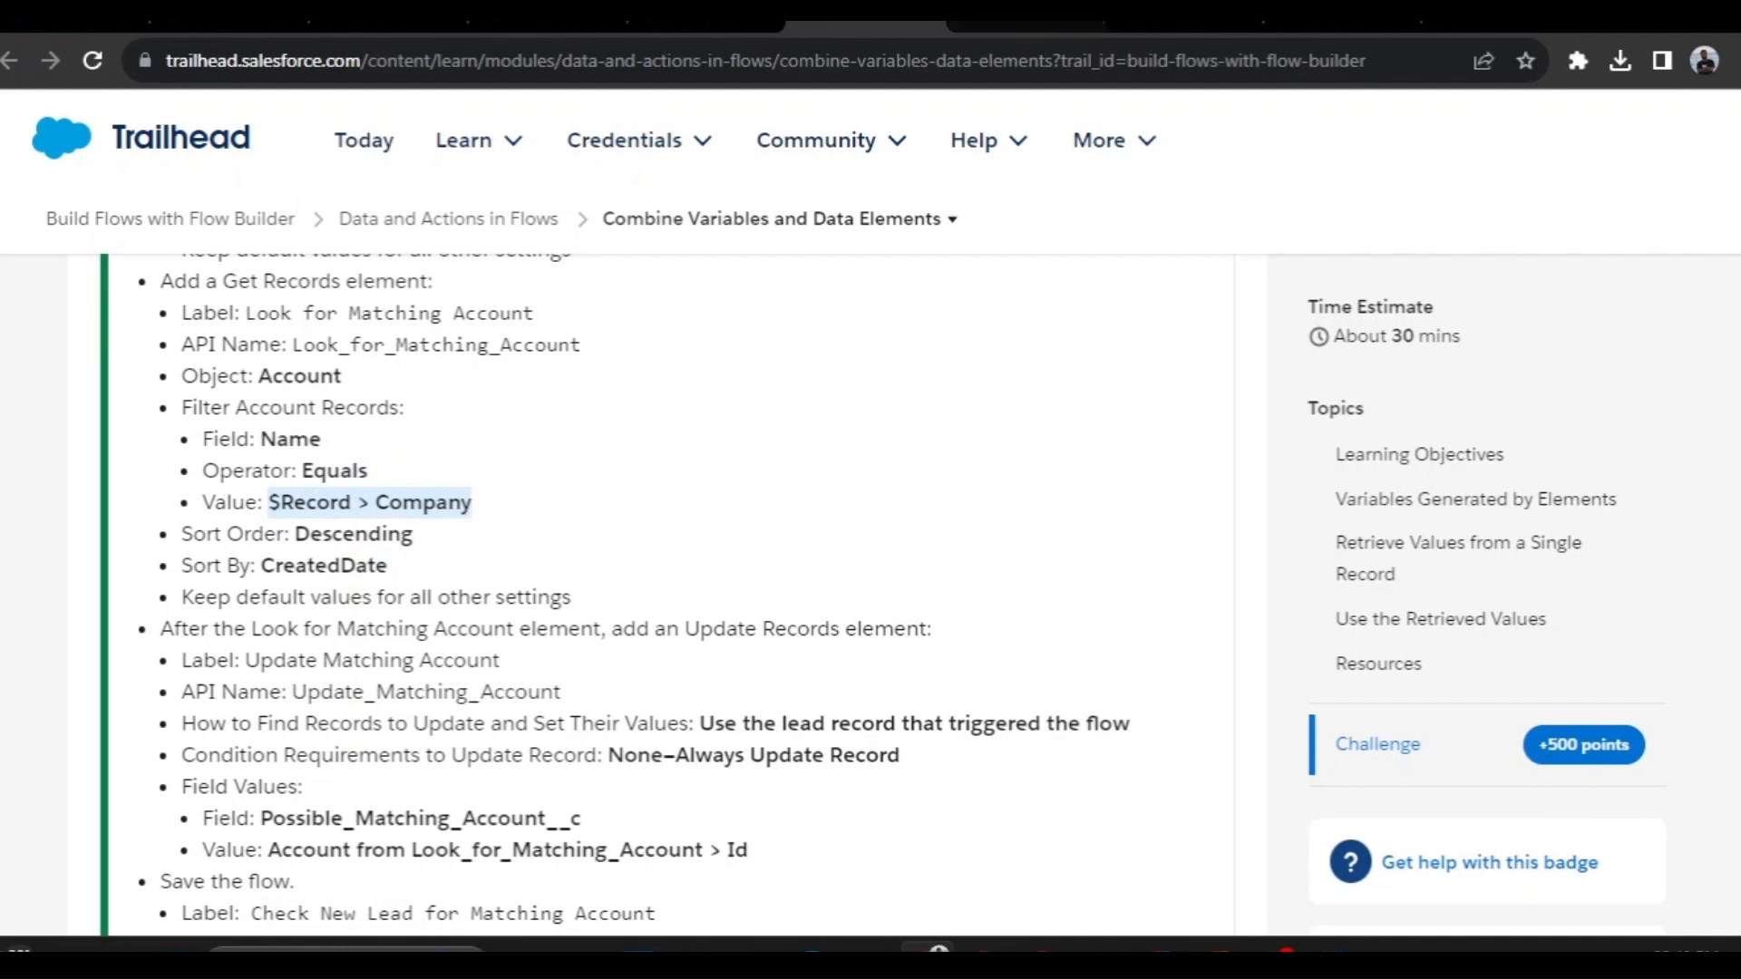
{"action": "left_click", "coordinate": [963, 23]}
{"action": "left_click", "coordinate": [544, 599]}
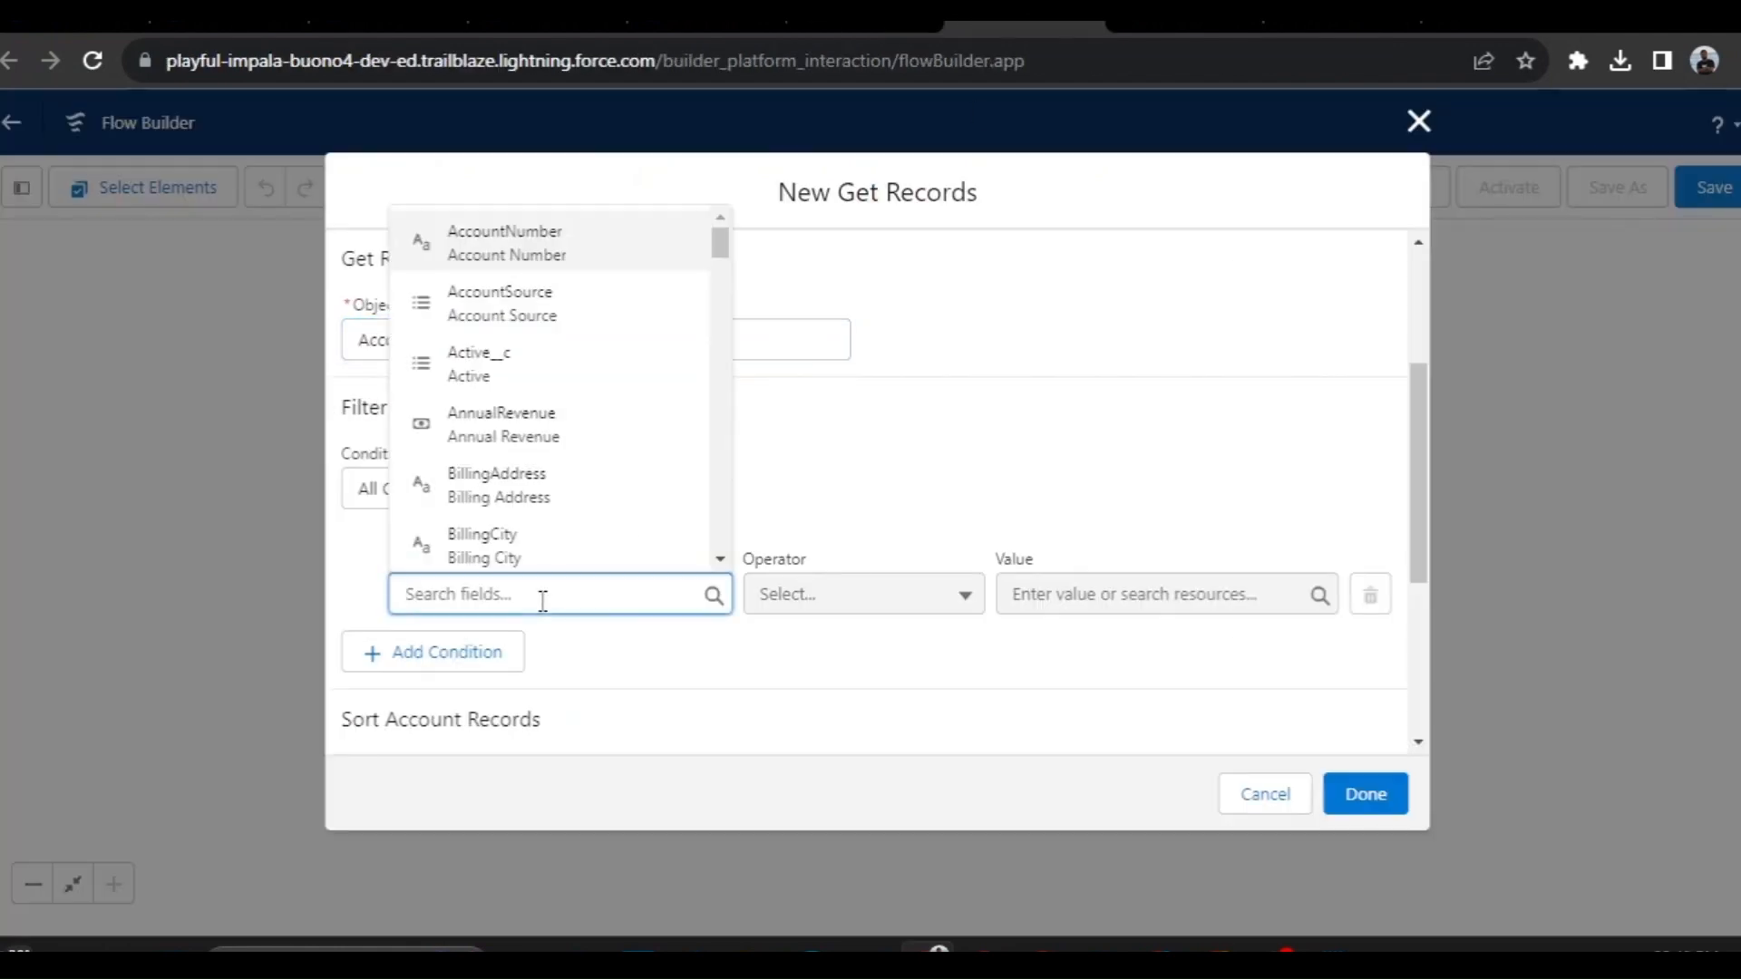
{"action": "type", "text": "nam"}
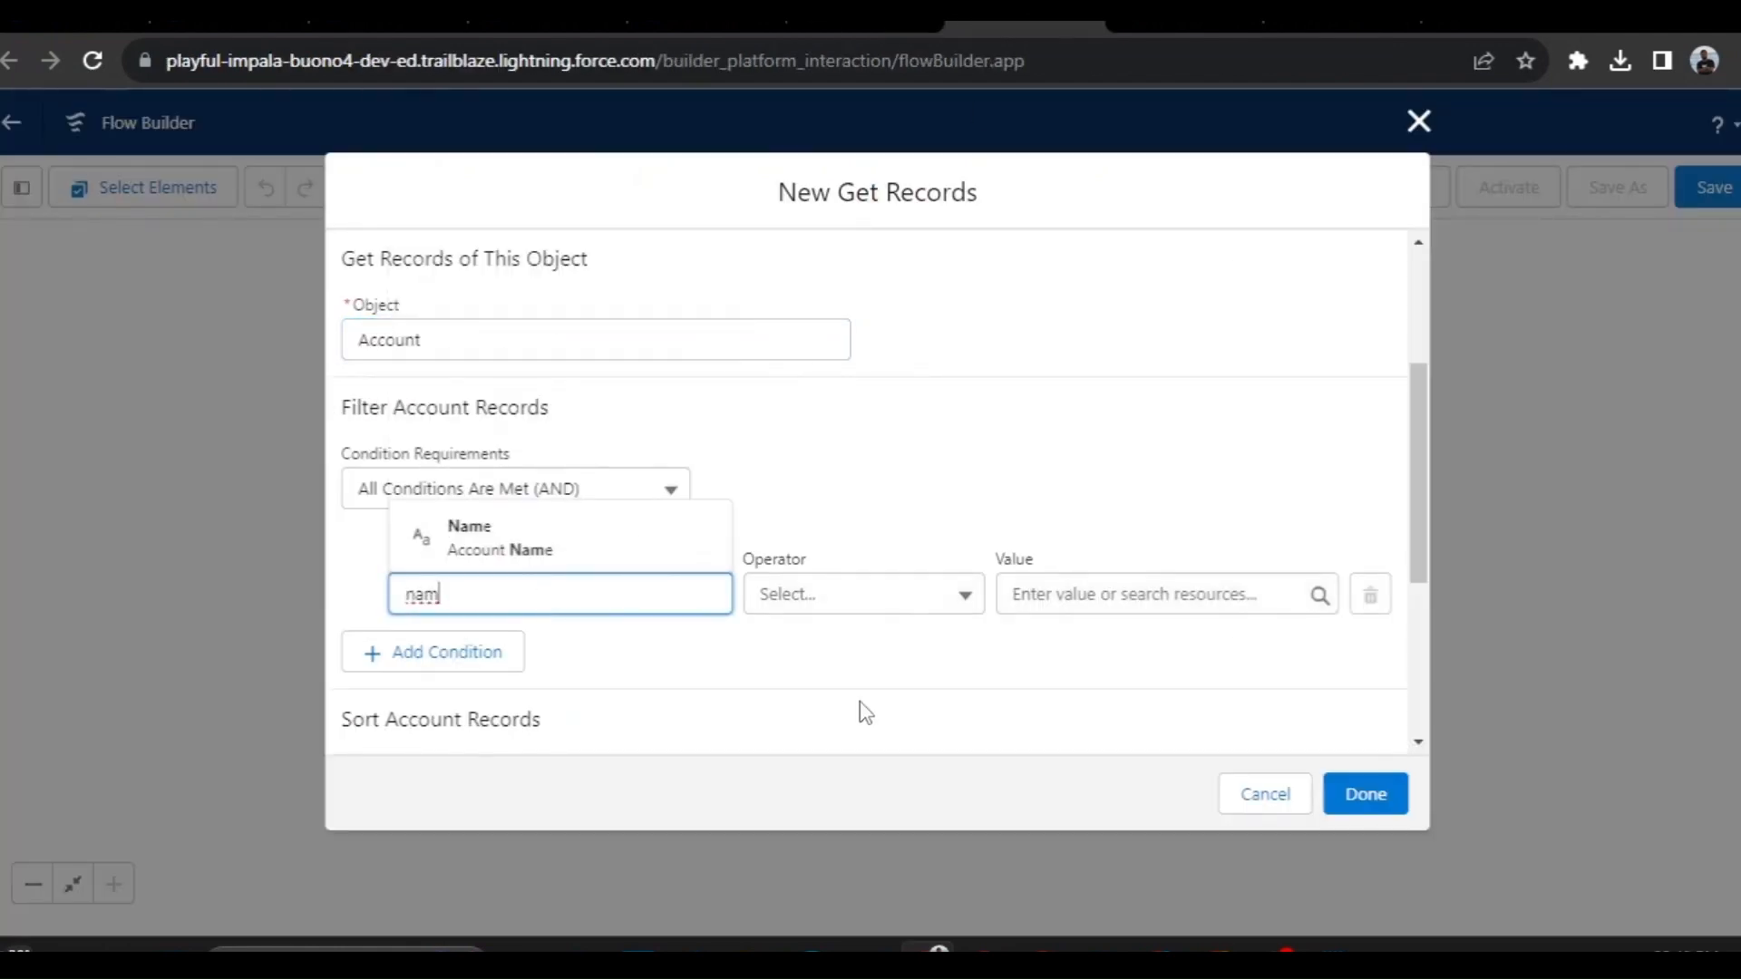
{"action": "left_click", "coordinate": [544, 528]}
Set the value of the Name filter condition to $Record > Company
{"action": "left_click", "coordinate": [1169, 598]}
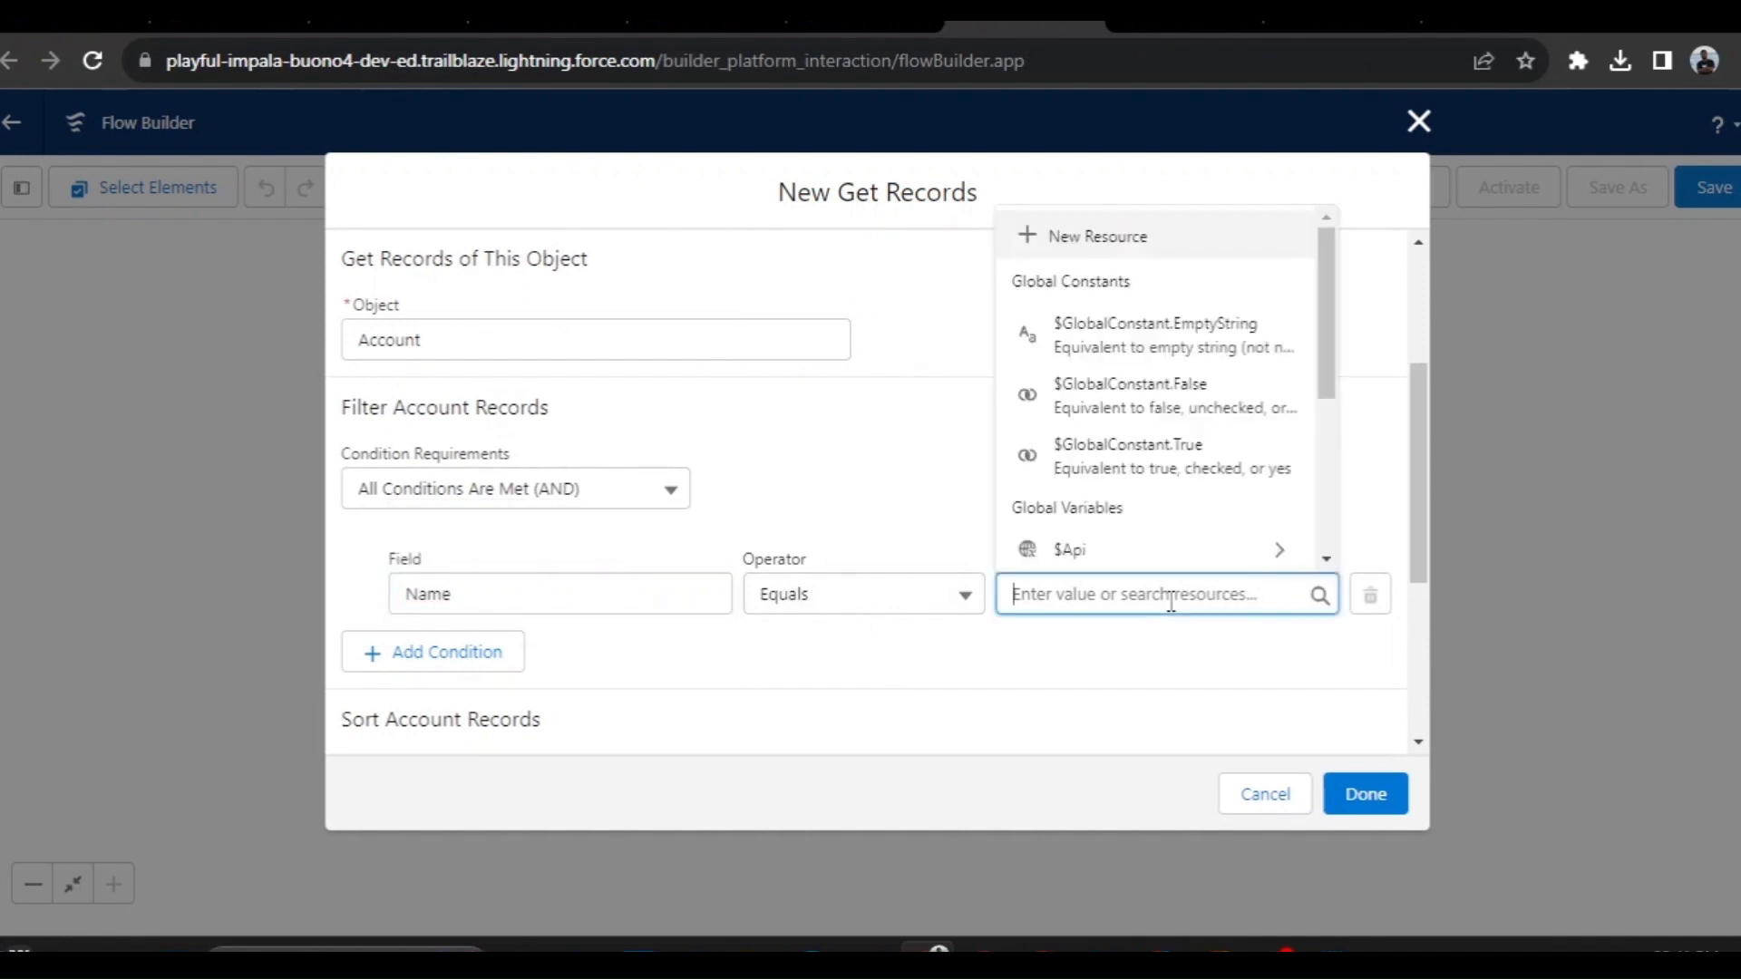
{"action": "type", "text": "reco"}
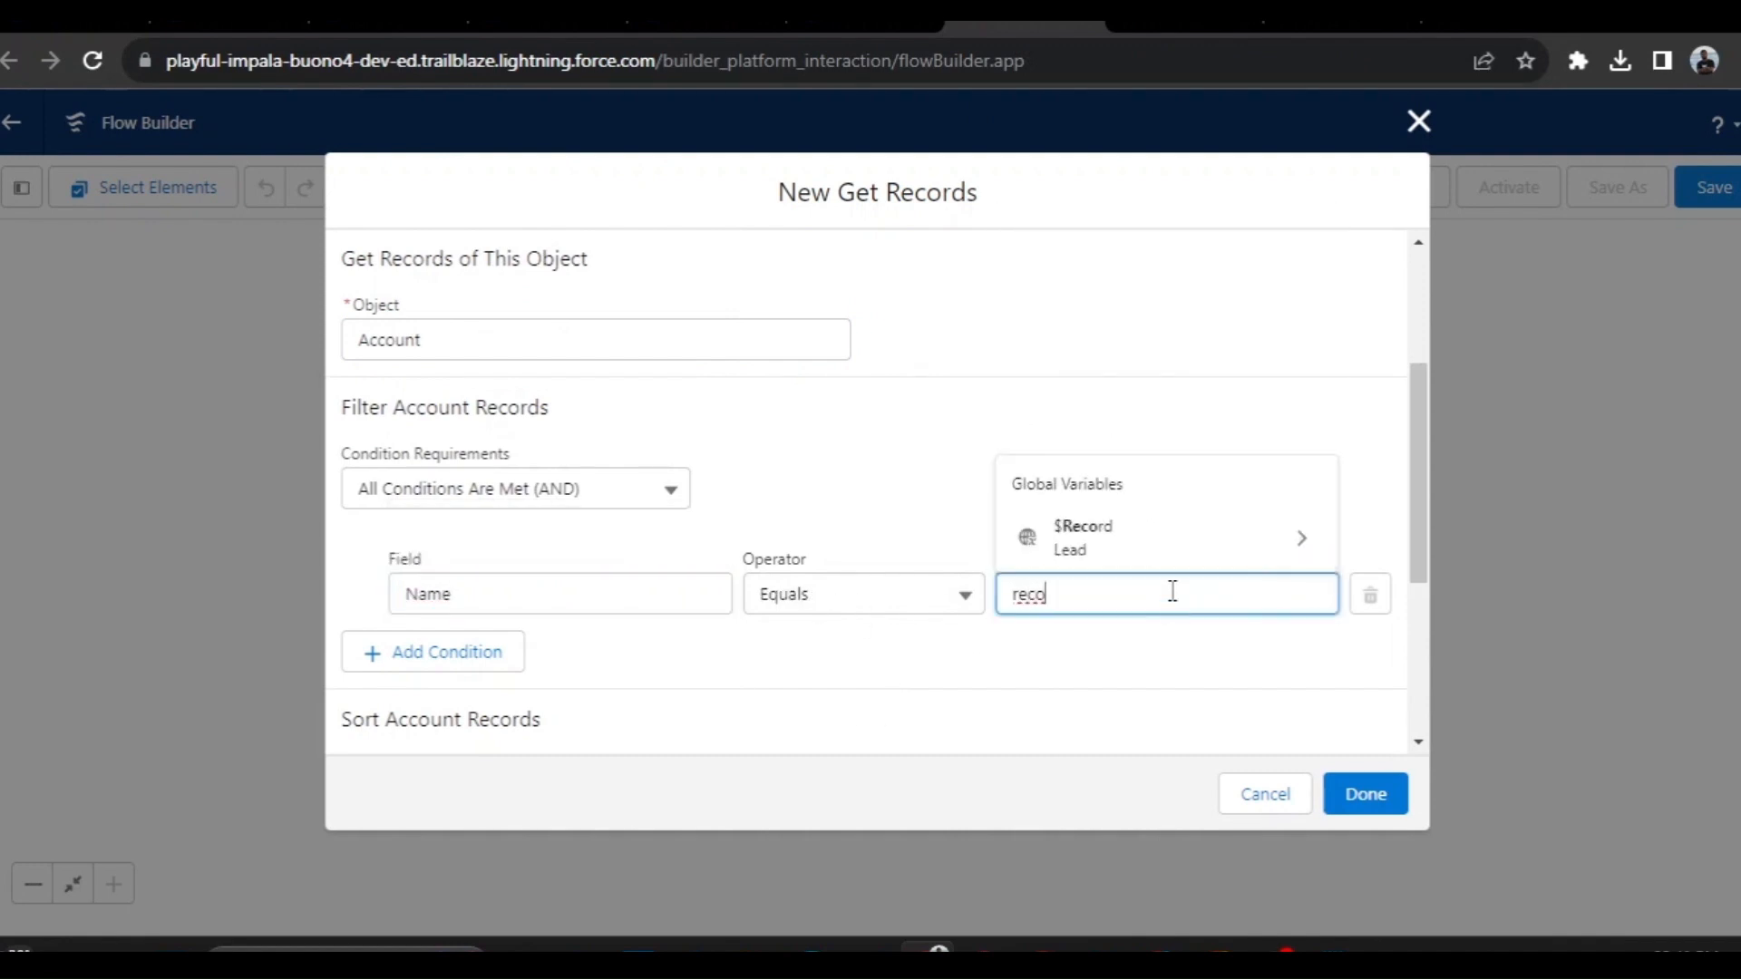
{"action": "left_click", "coordinate": [1133, 530]}
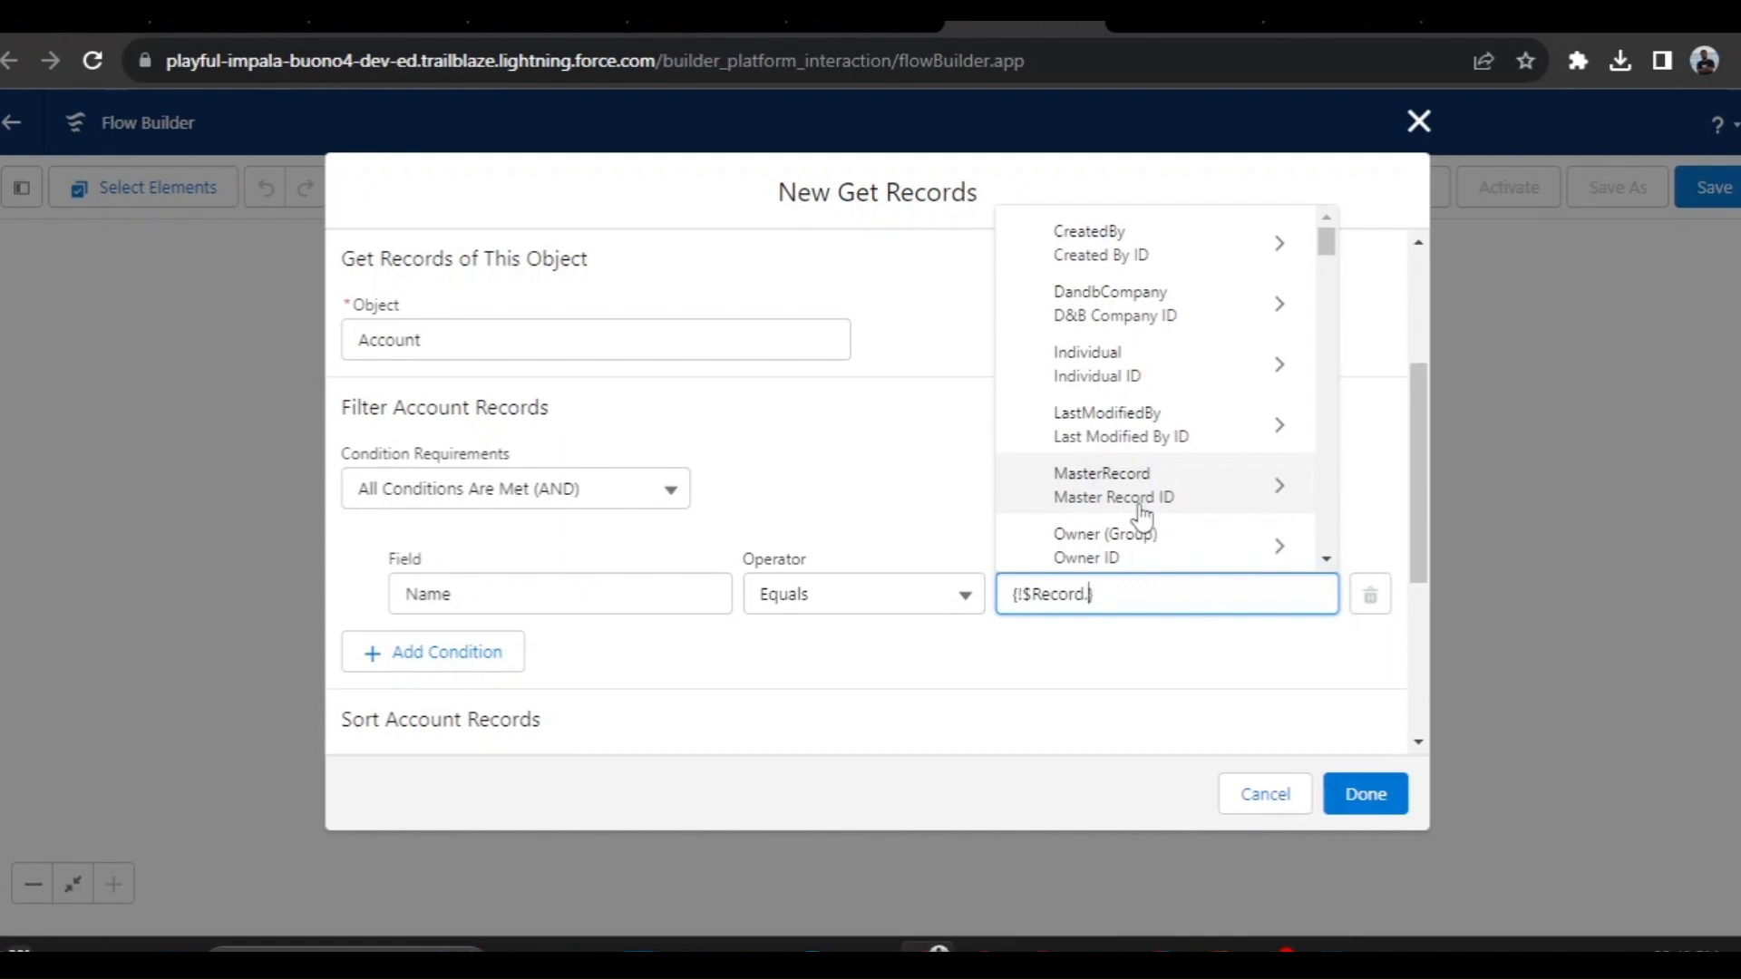
{"action": "type", "text": "compa"}
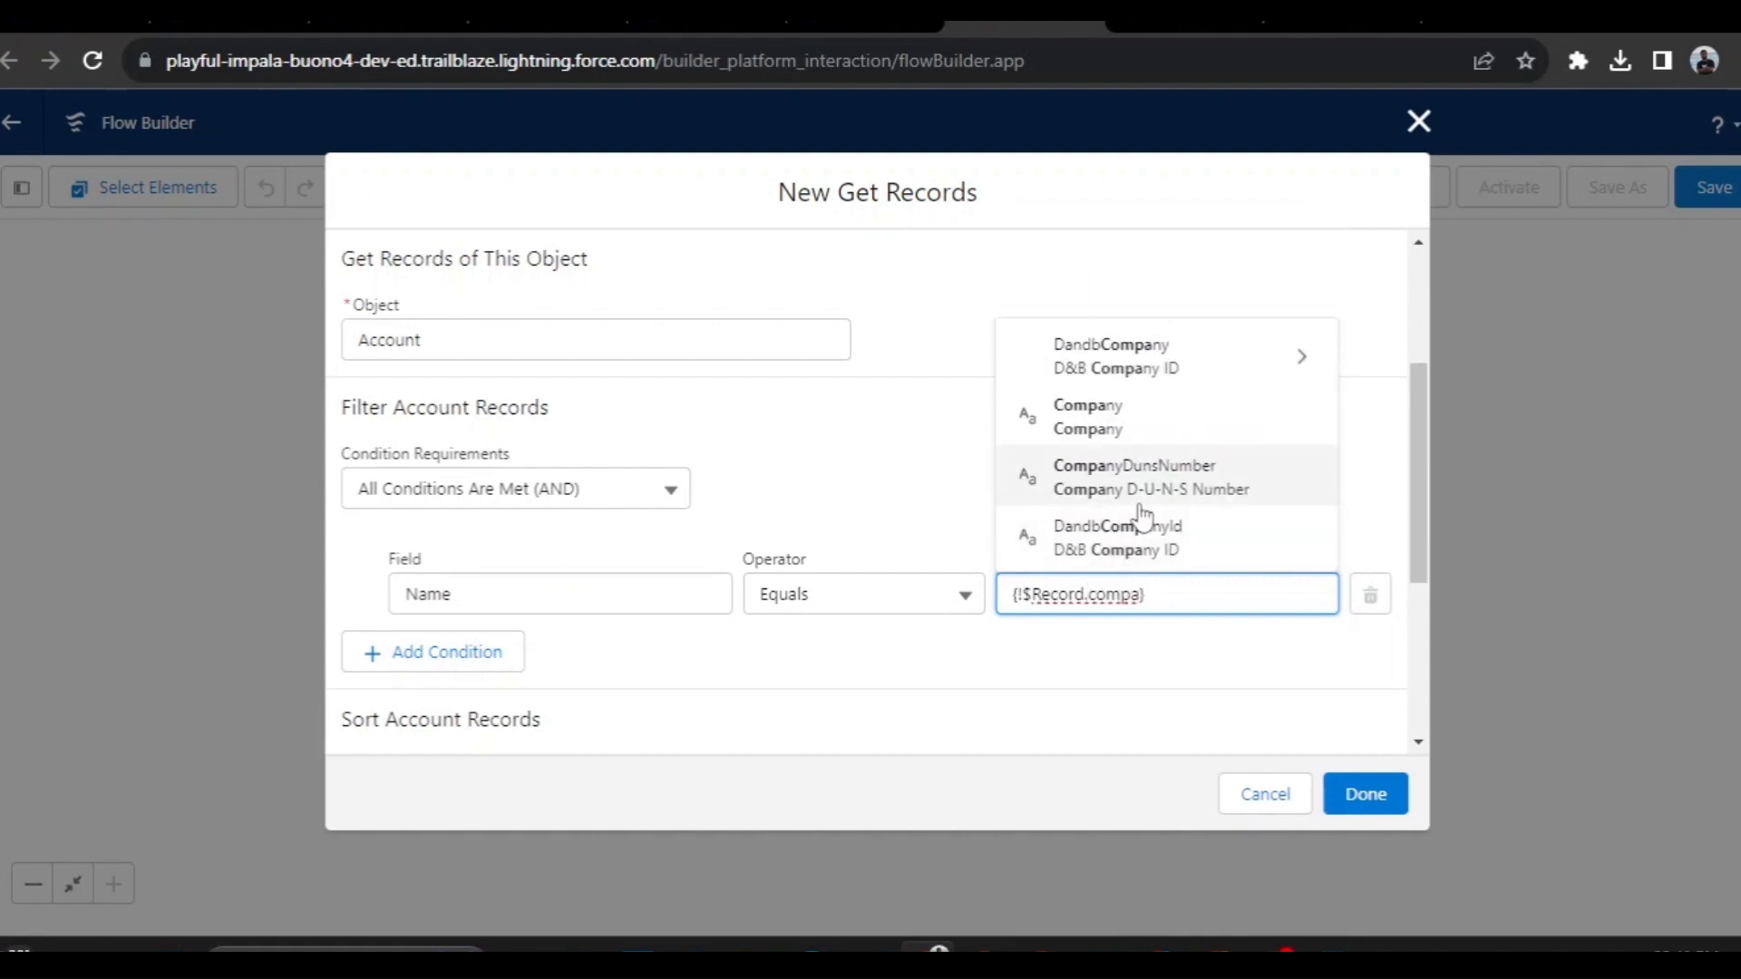
{"action": "left_click", "coordinate": [1100, 426]}
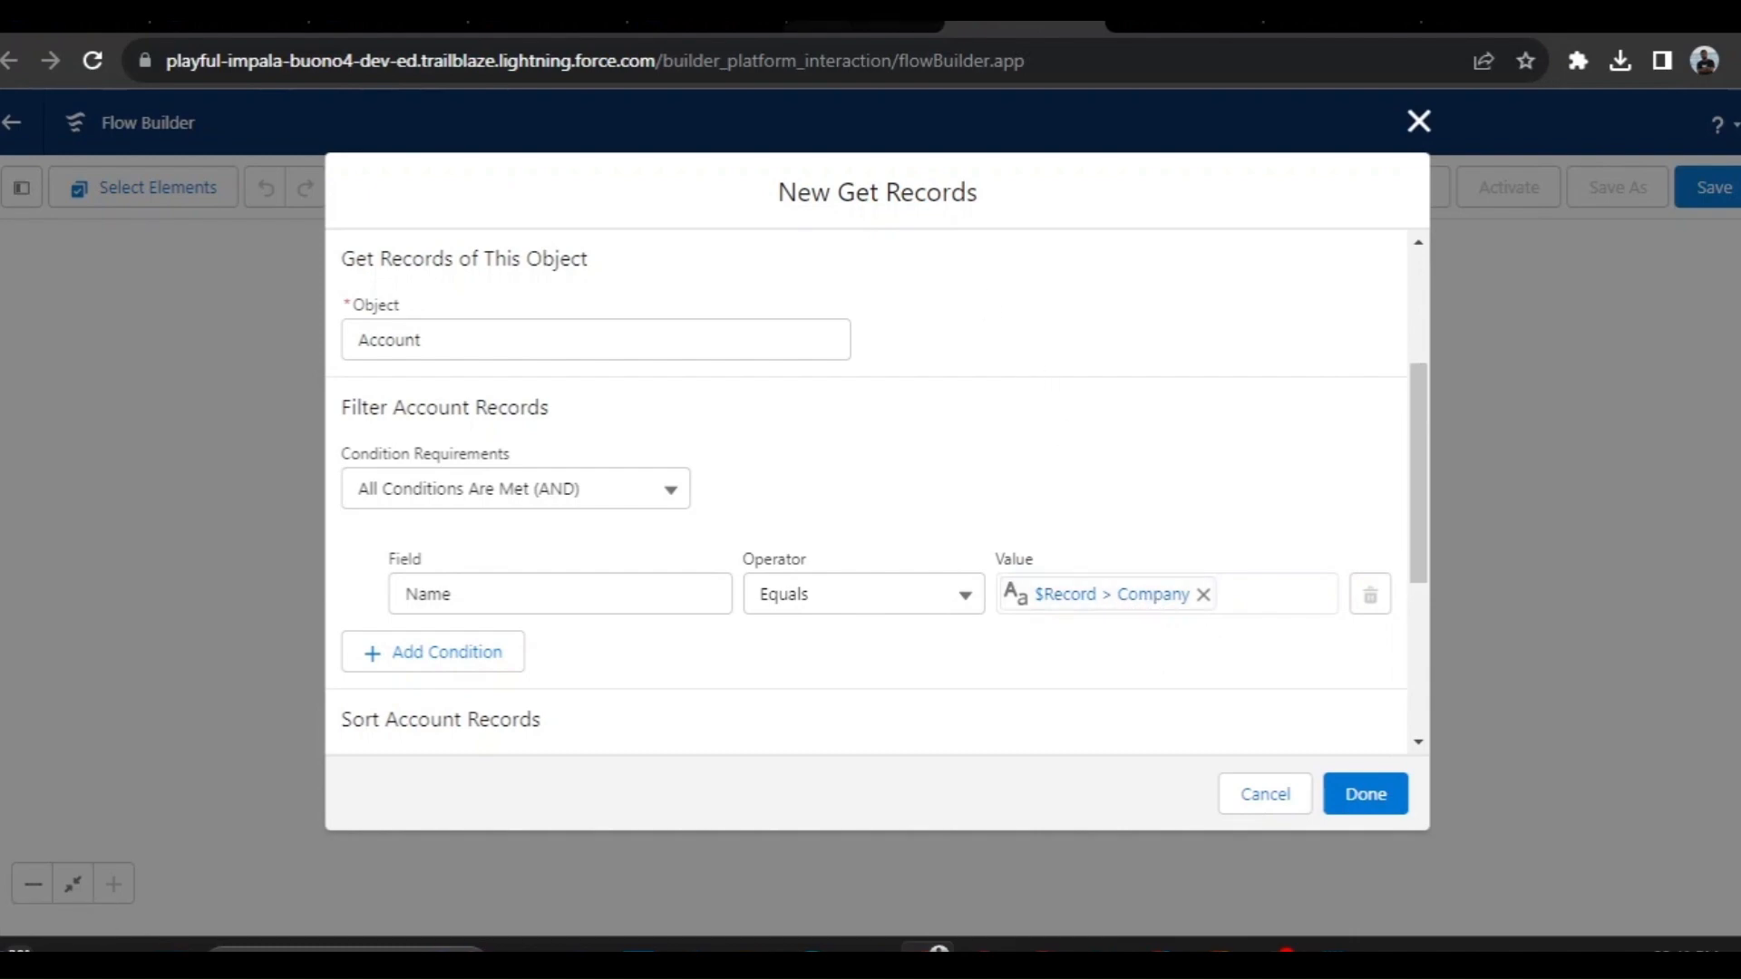
Check the sort settings in the Trailhead challenge and sort the Account records by CreatedDate in descending order, keeping the default storage options
{"action": "left_click", "coordinate": [821, 25]}
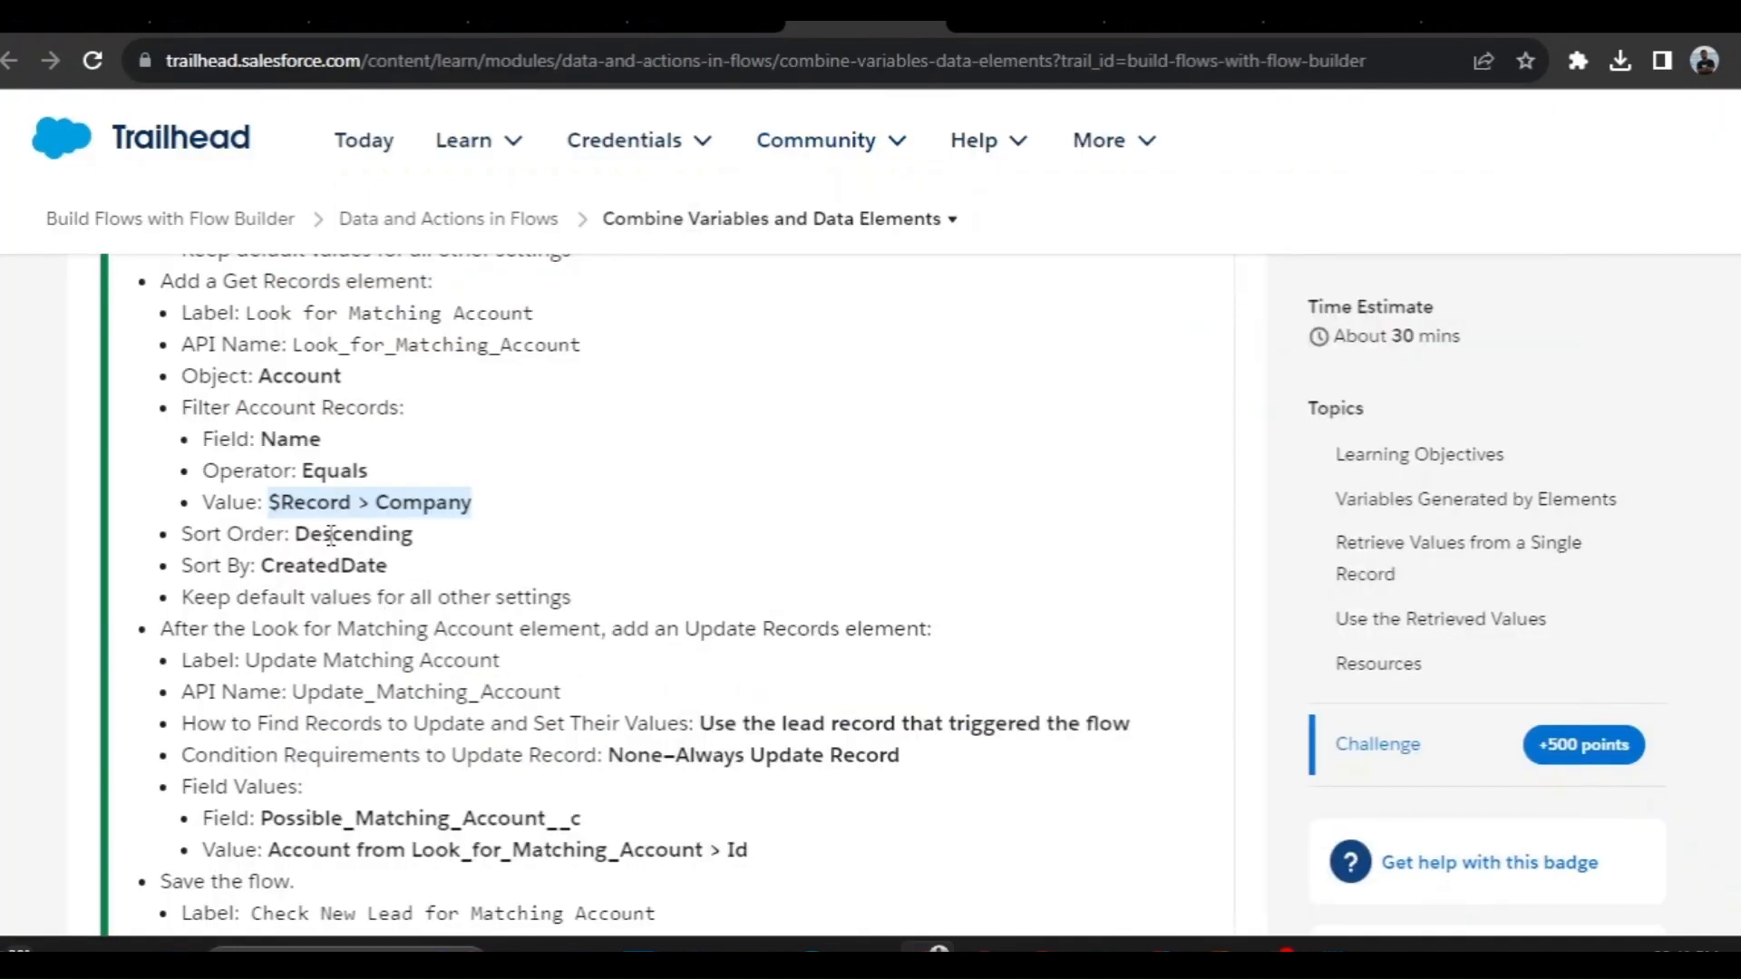
{"action": "left_click_drag", "start_coordinate": [297, 535], "coordinate": [424, 540]}
{"action": "left_click_drag", "start_coordinate": [261, 566], "coordinate": [390, 566]}
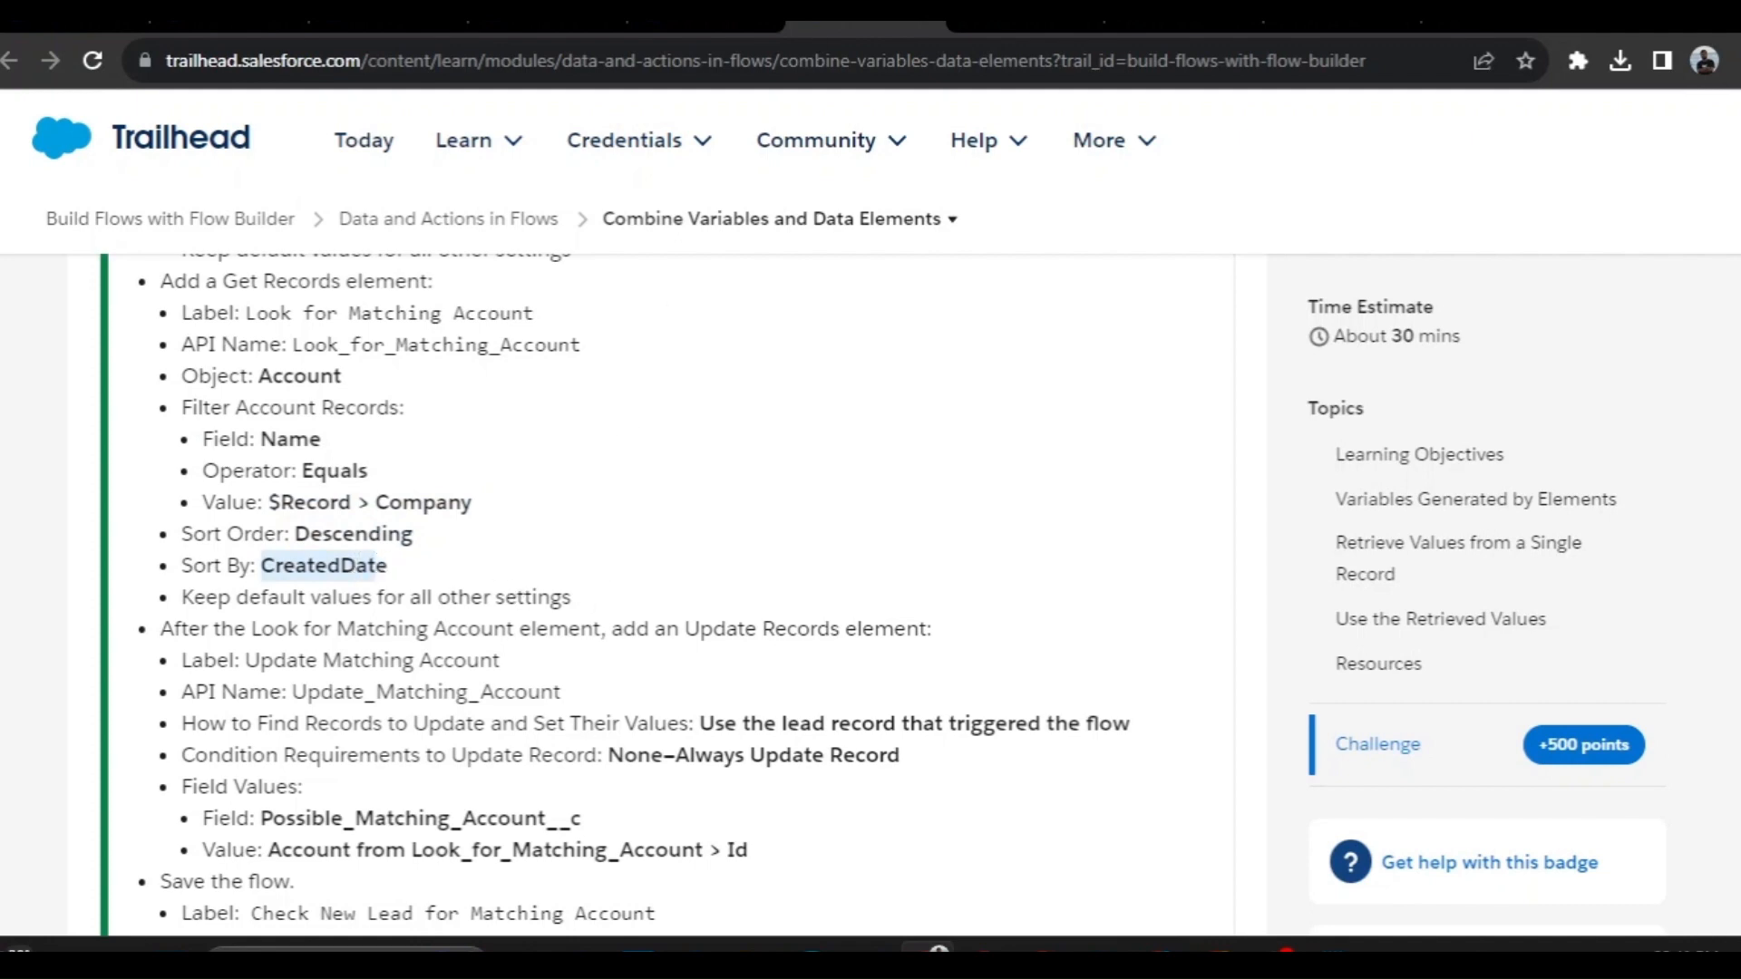
{"action": "scroll", "coordinate": [675, 616], "scroll_direction": "down", "scroll_amount": 4}
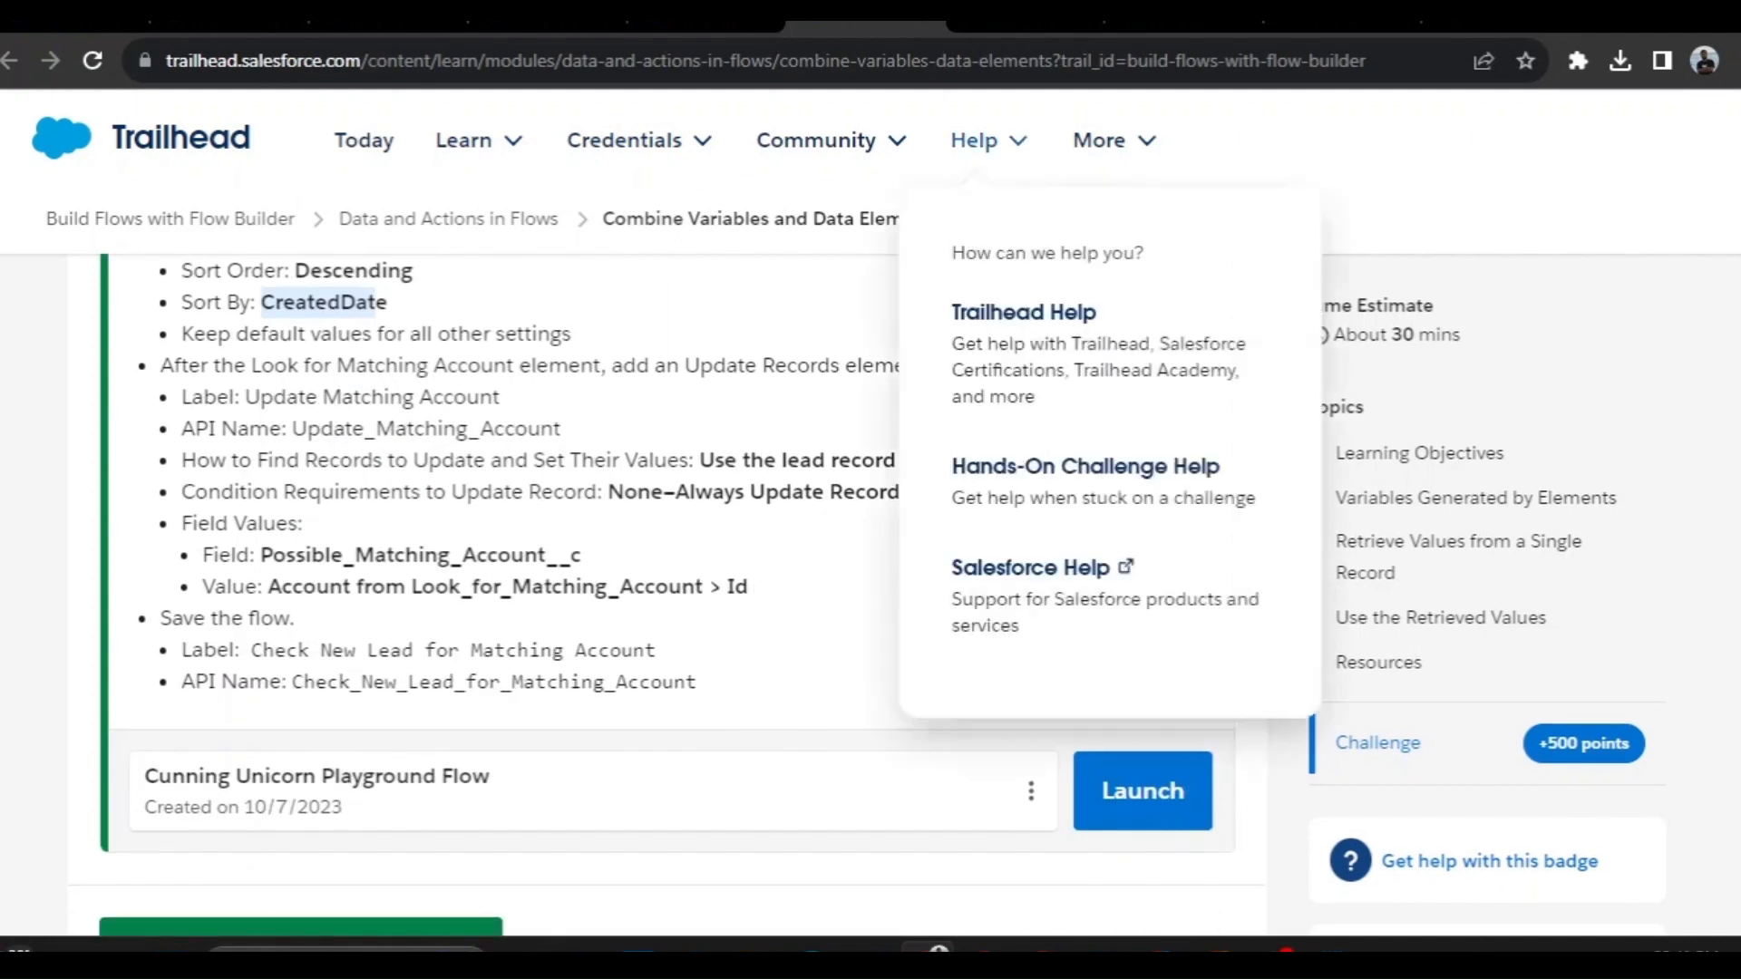
{"action": "left_click", "coordinate": [993, 20]}
{"action": "scroll", "coordinate": [716, 590], "scroll_direction": "down", "scroll_amount": 3}
{"action": "left_click", "coordinate": [438, 547]}
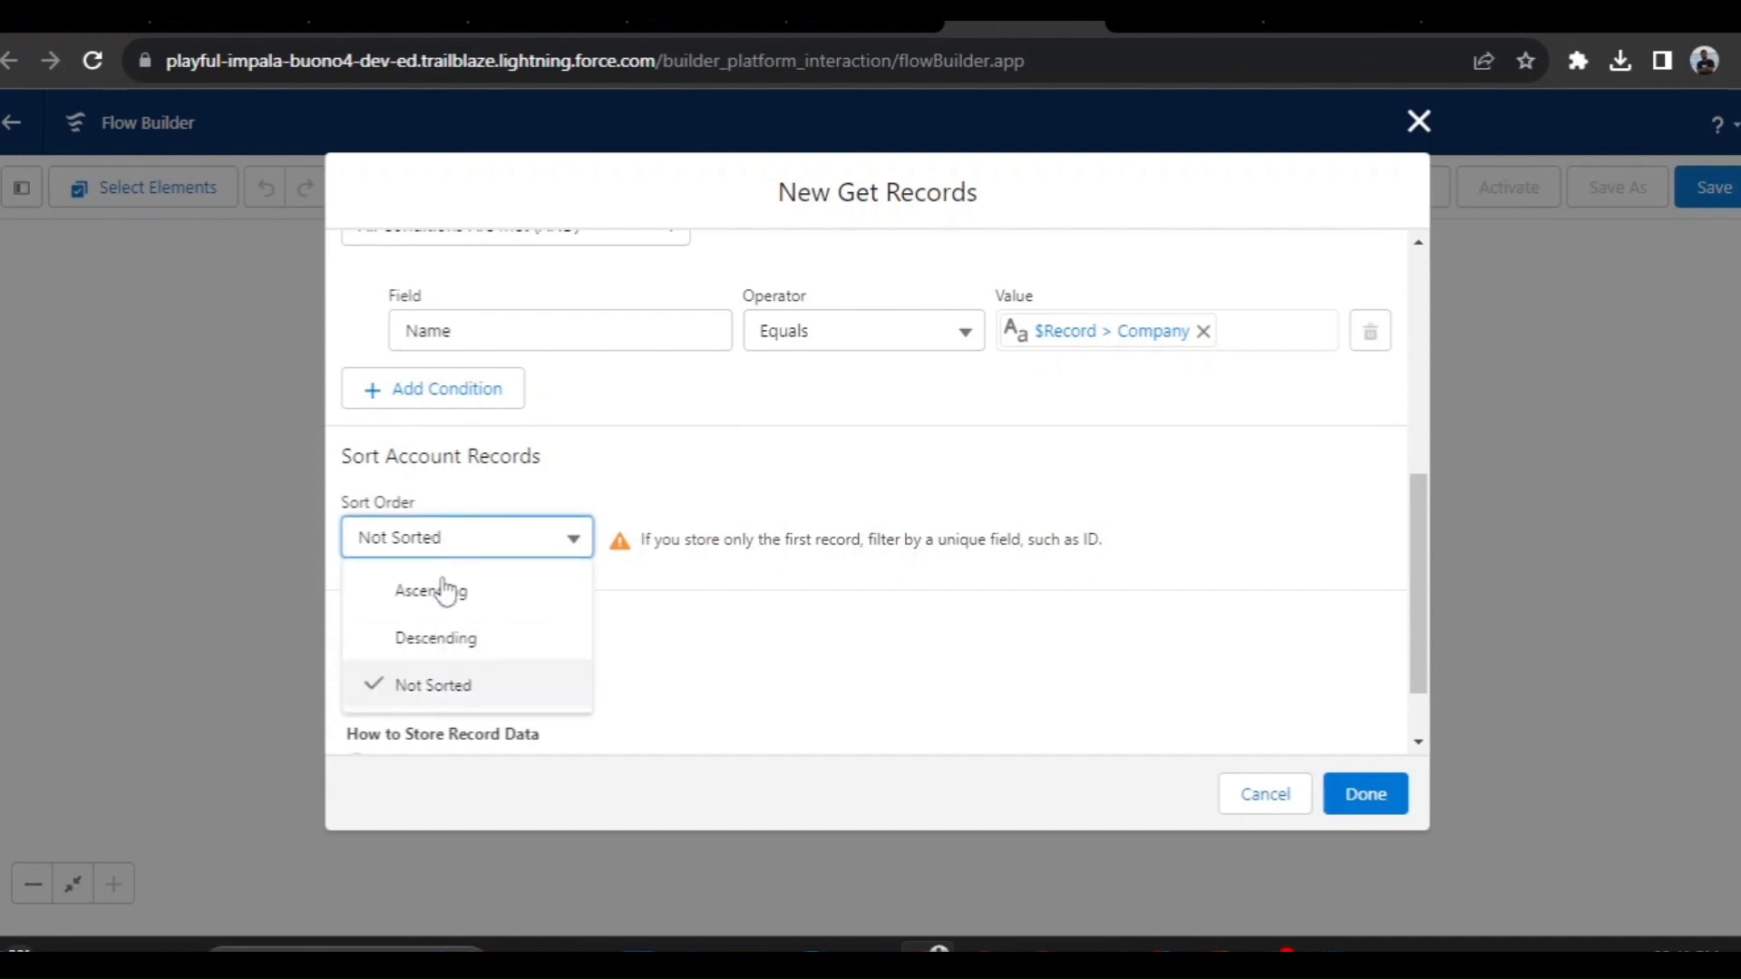
{"action": "left_click", "coordinate": [521, 626]}
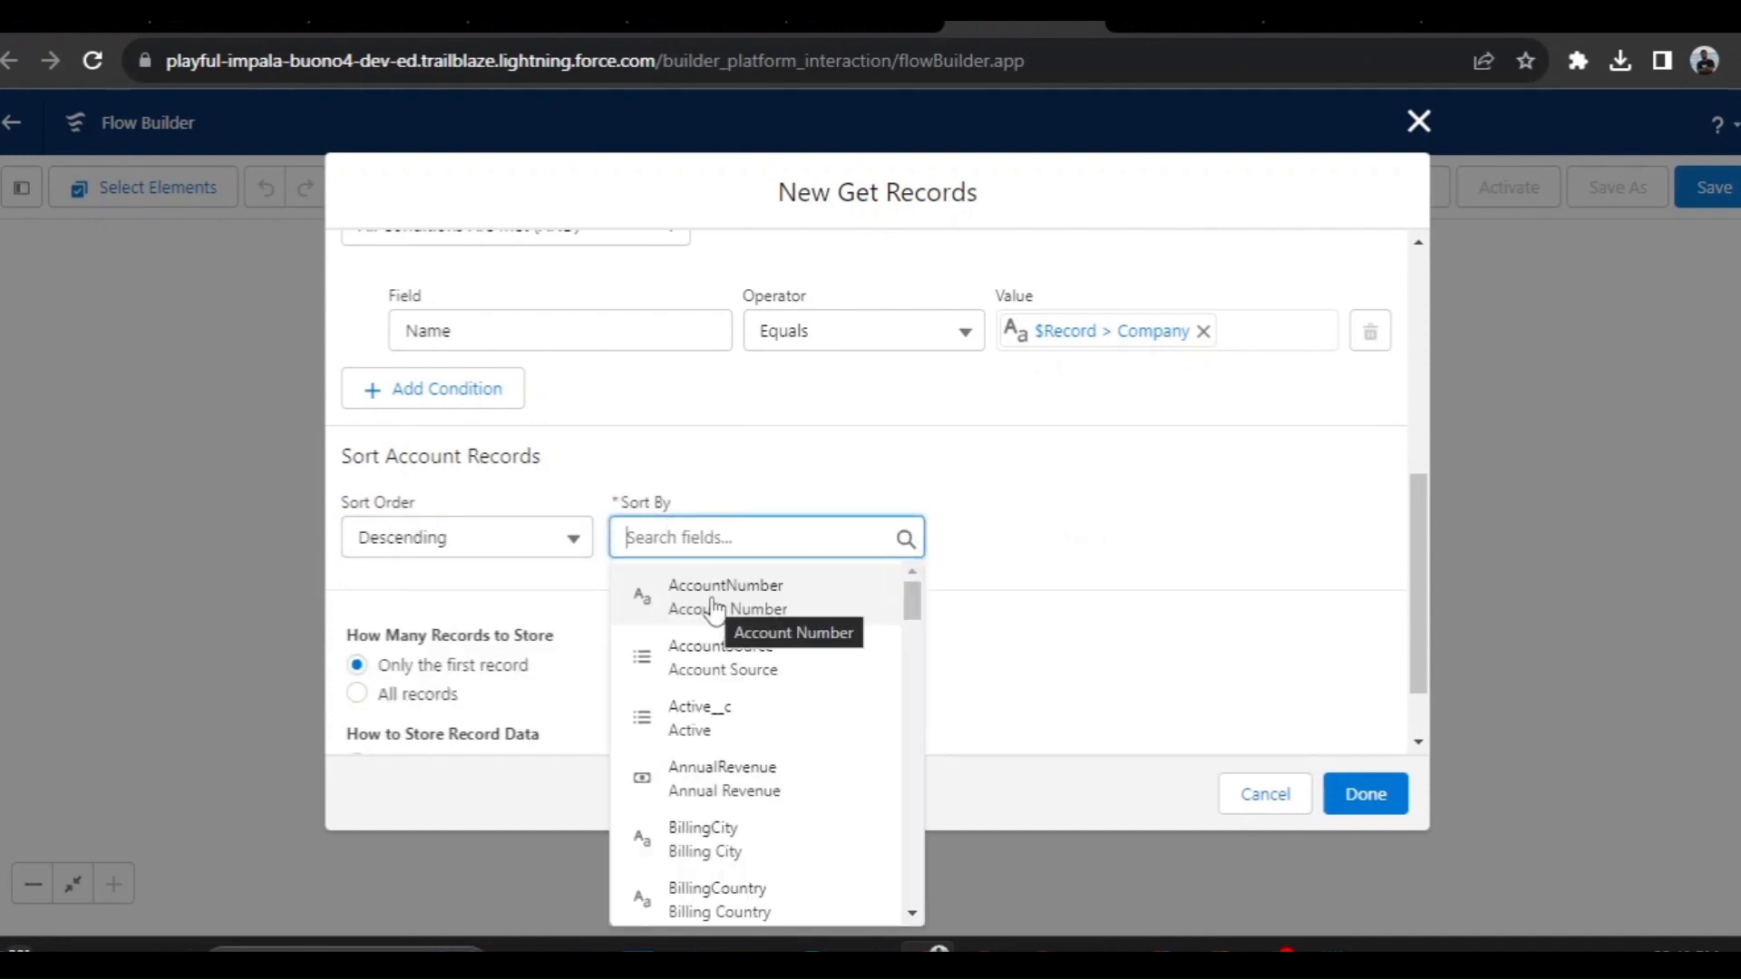
{"action": "type", "text": "cre"}
{"action": "left_click", "coordinate": [715, 662]}
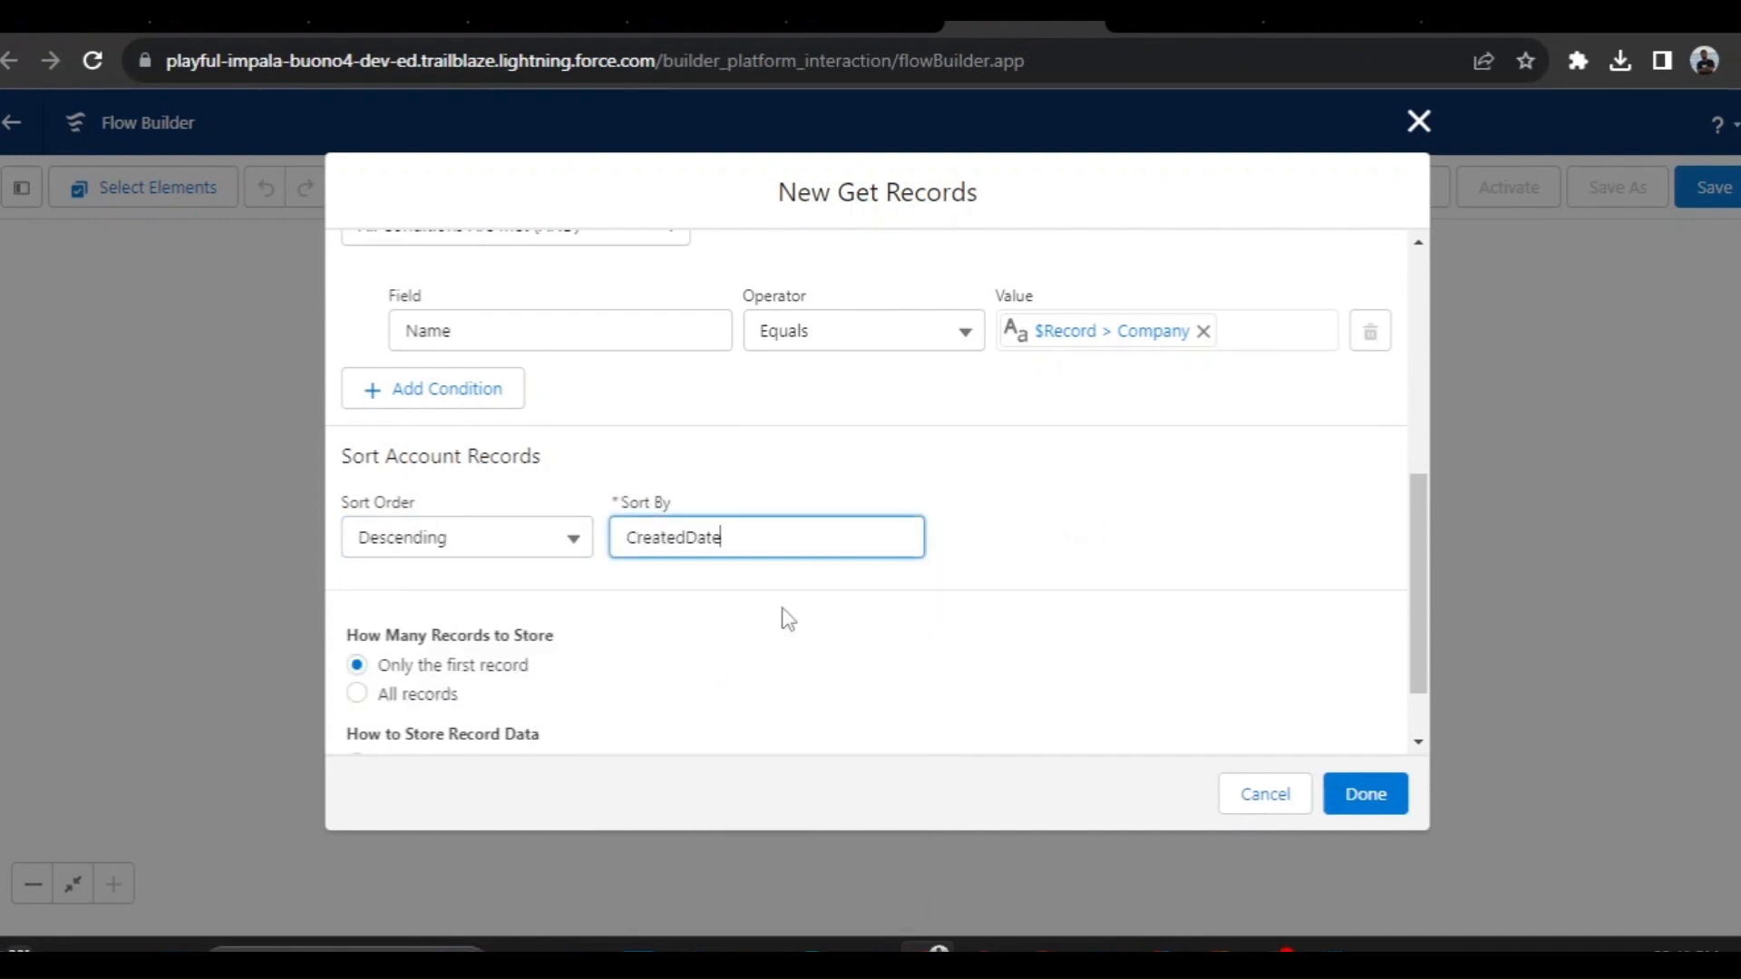
{"action": "scroll", "coordinate": [852, 645], "scroll_direction": "down", "scroll_amount": 1}
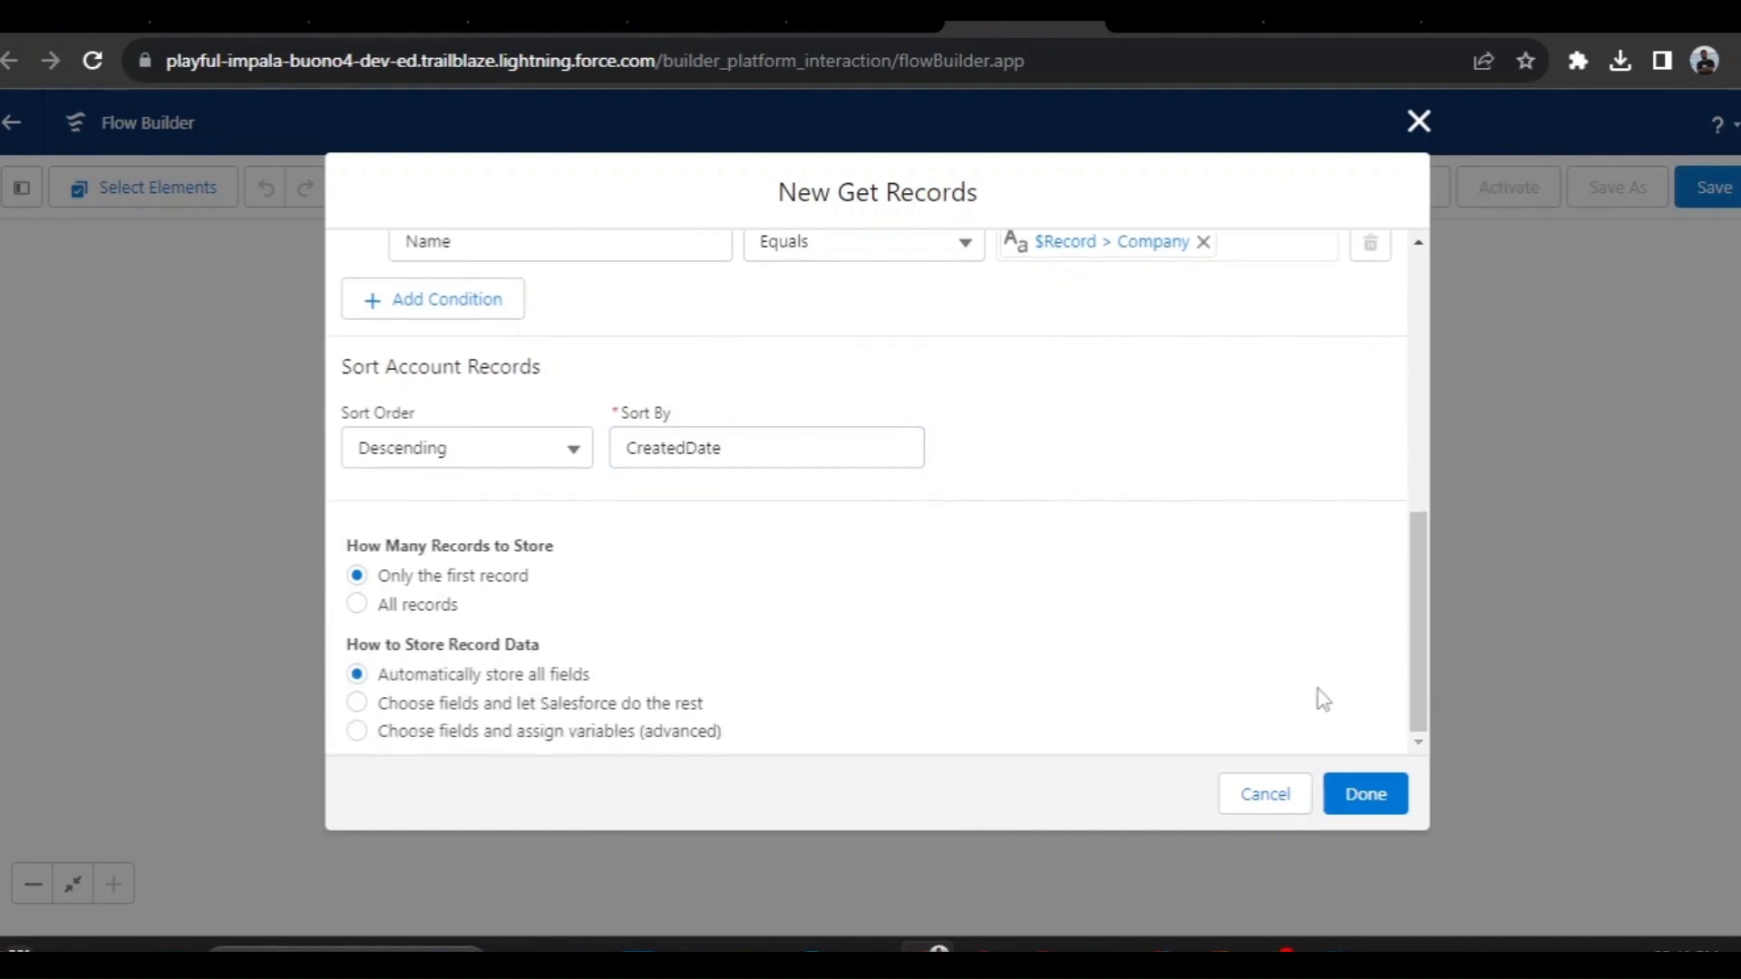
Finish the Get Records element and copy the Update Records label "Update Matching Account" from the Trailhead challenge instructions
{"action": "left_click", "coordinate": [1393, 789]}
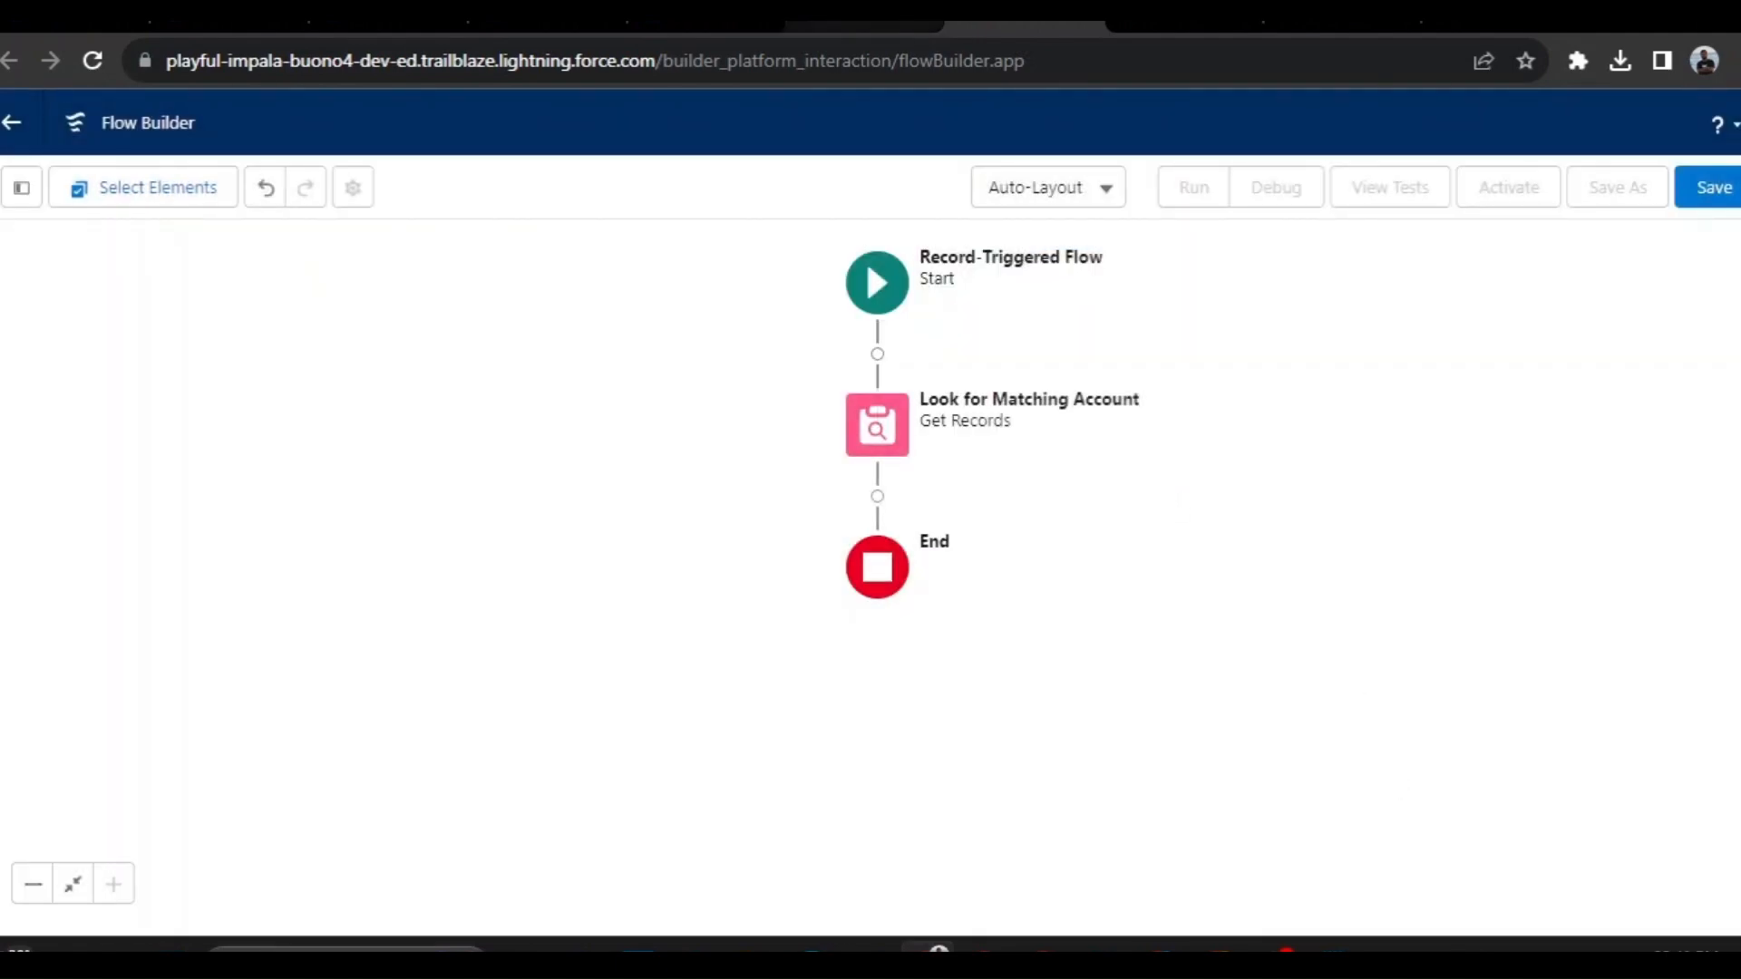
{"action": "left_click", "coordinate": [864, 26]}
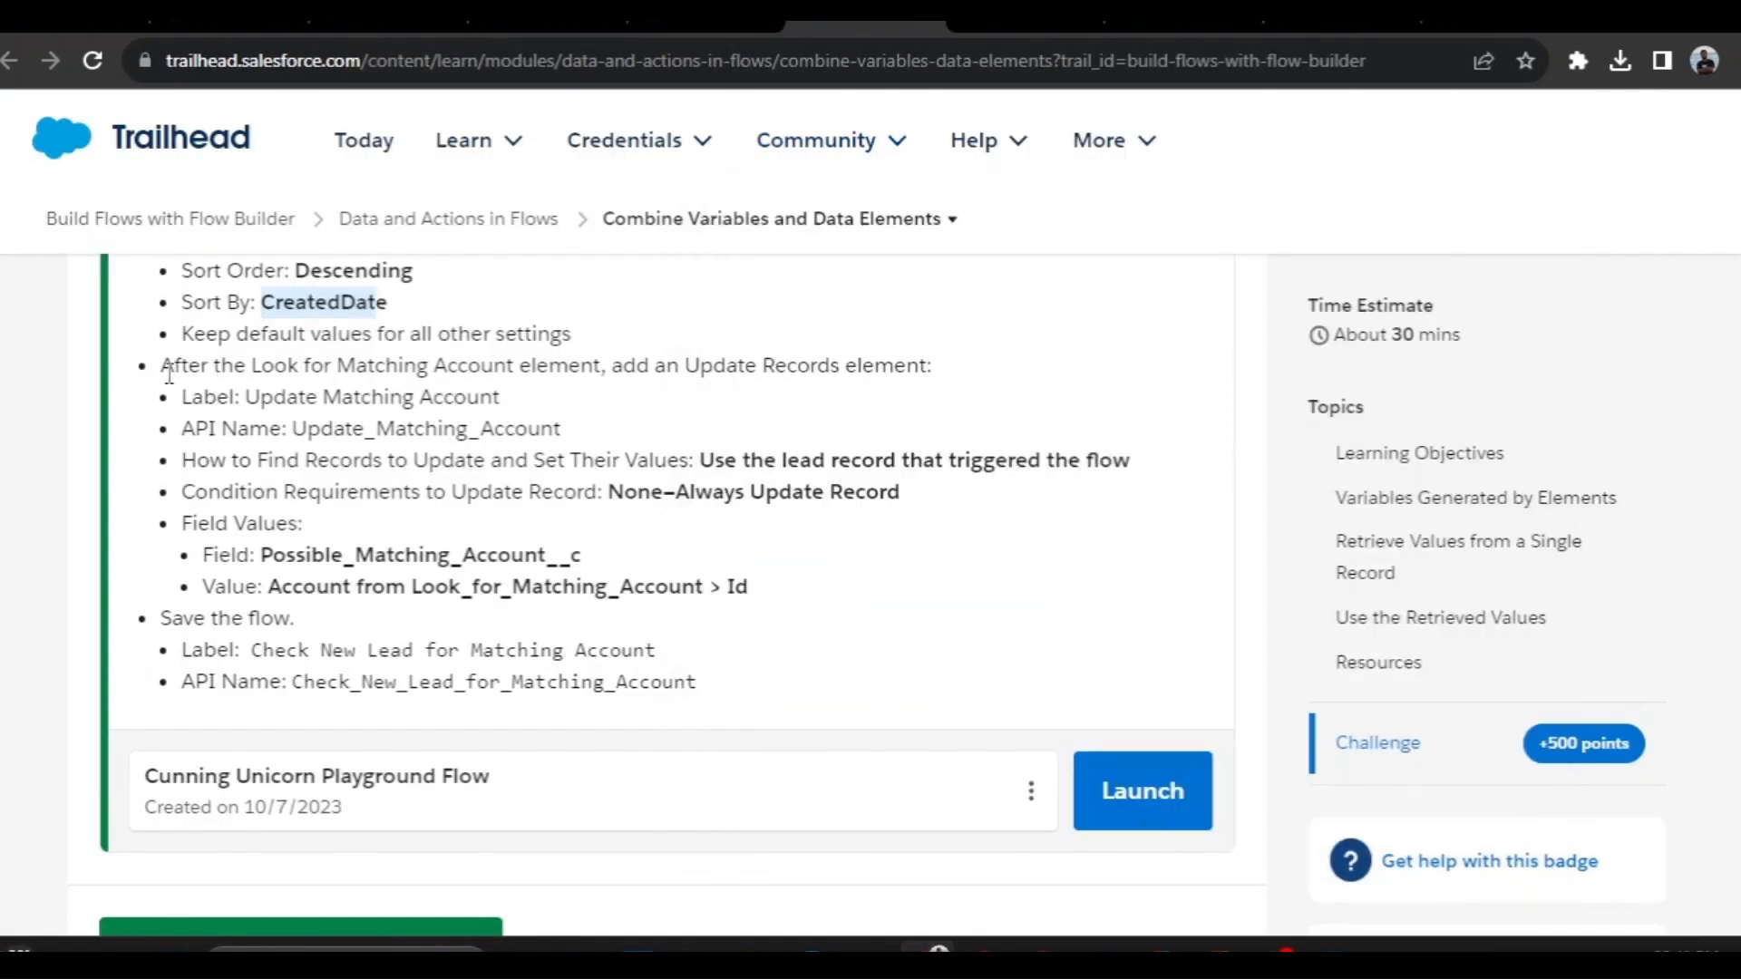
{"action": "left_click_drag", "start_coordinate": [163, 368], "coordinate": [943, 367]}
{"action": "left_click", "coordinate": [953, 374]}
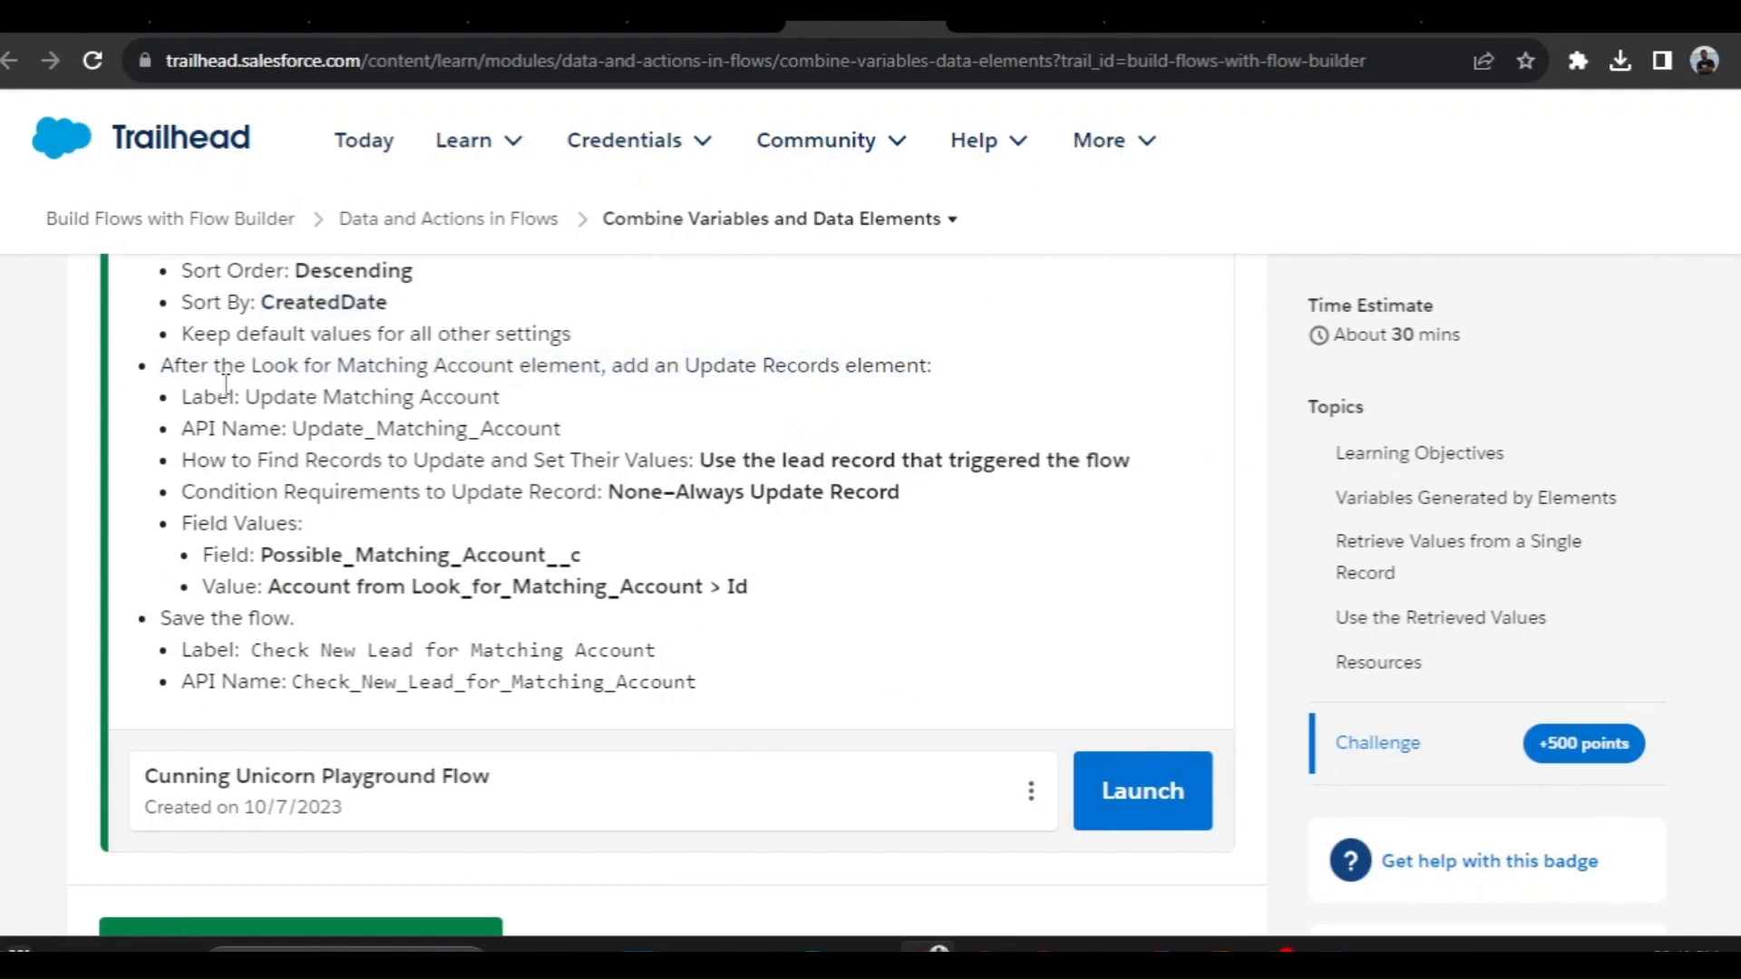
{"action": "left_click_drag", "start_coordinate": [251, 396], "coordinate": [525, 404]}
{"action": "key", "text": "ctrl+c"}
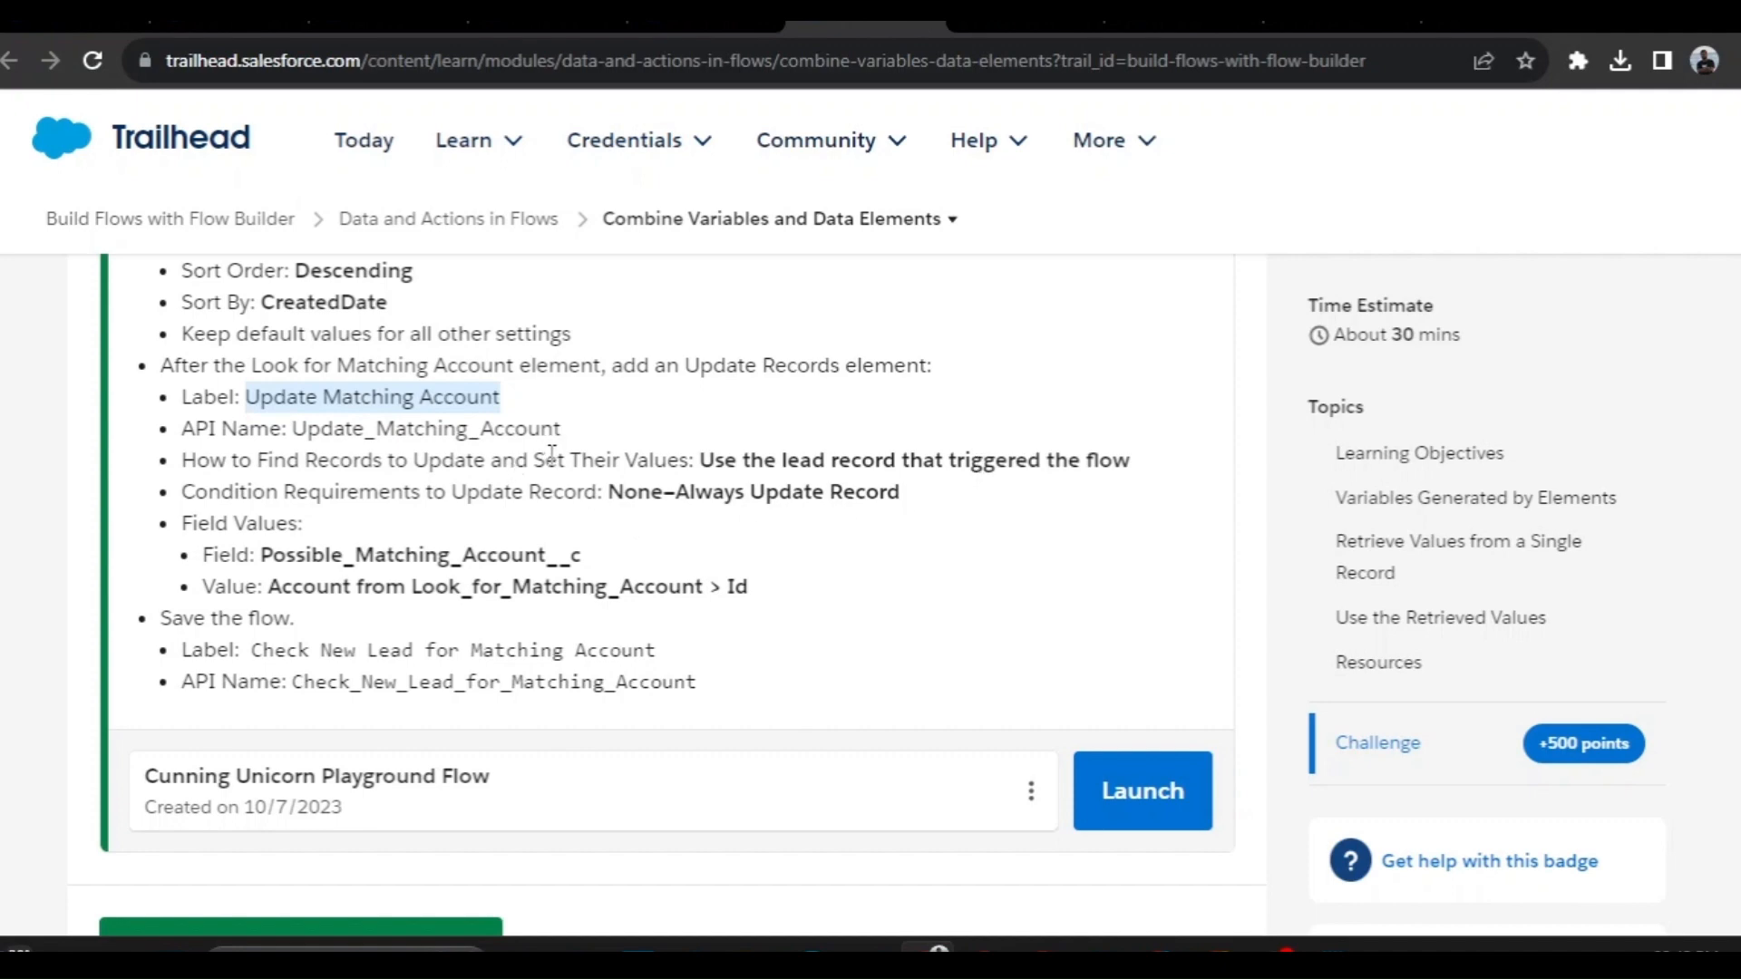
Add an Update Records element after Look for Matching Account in Flow Builder and label it "Update Matching Account"
{"action": "left_click", "coordinate": [1025, 25]}
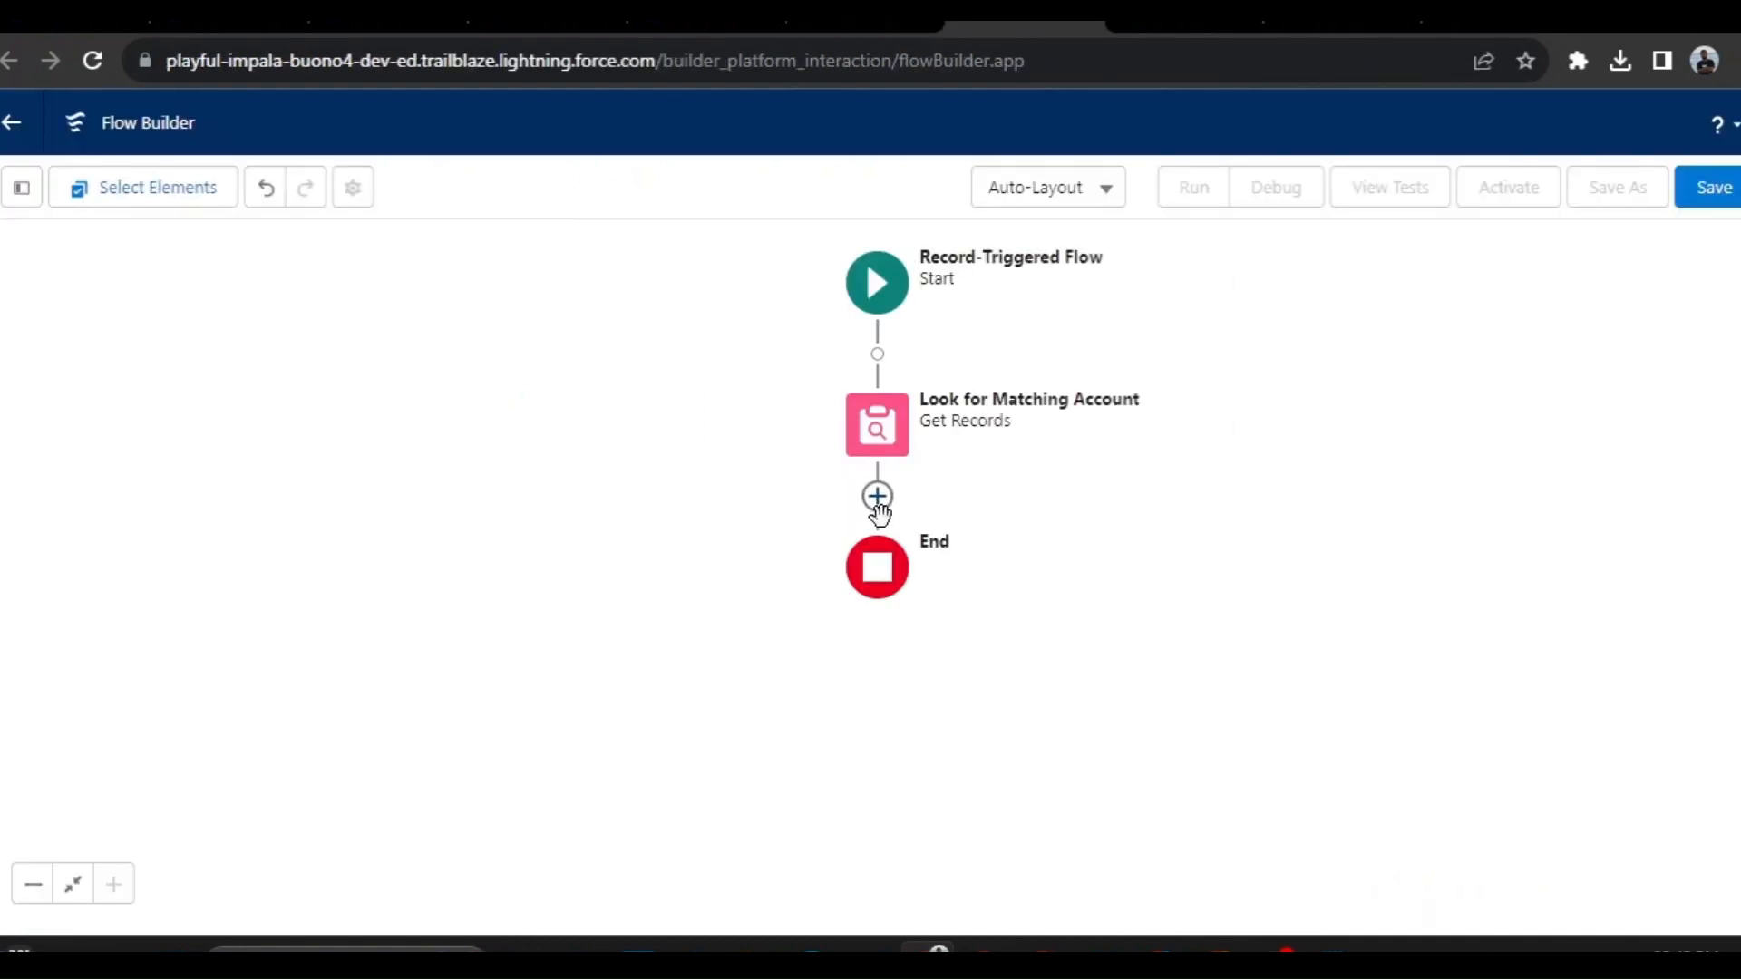
{"action": "left_click", "coordinate": [878, 499]}
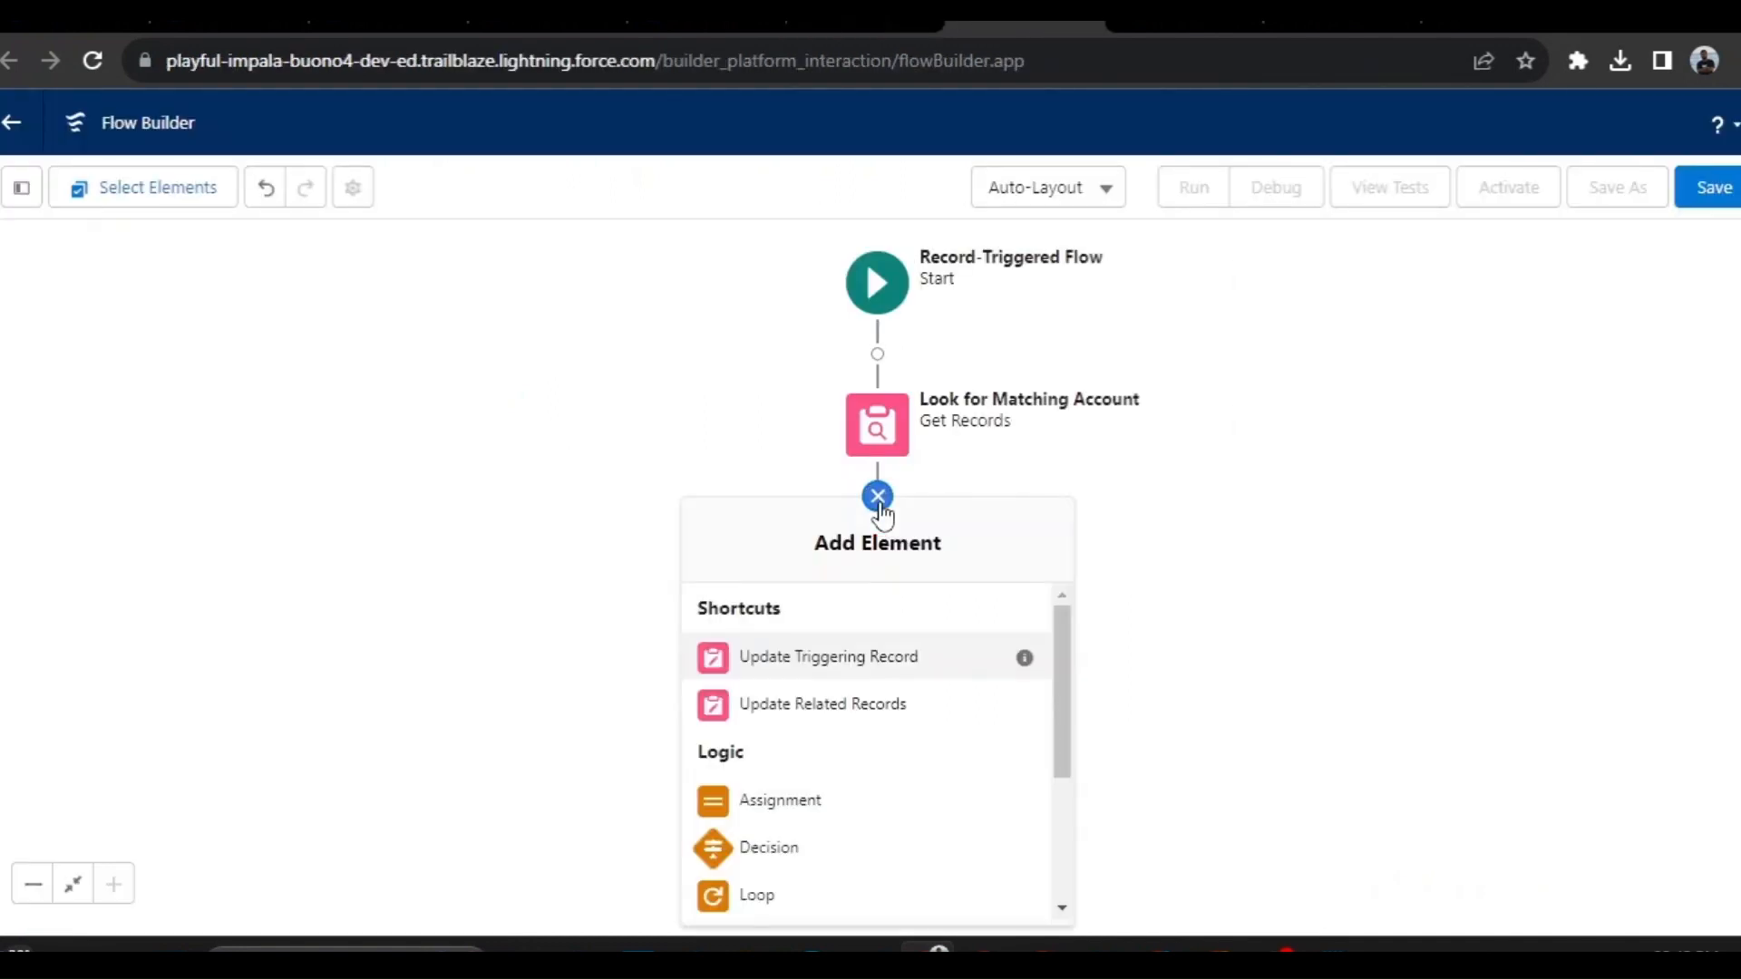
{"action": "left_click", "coordinate": [866, 26]}
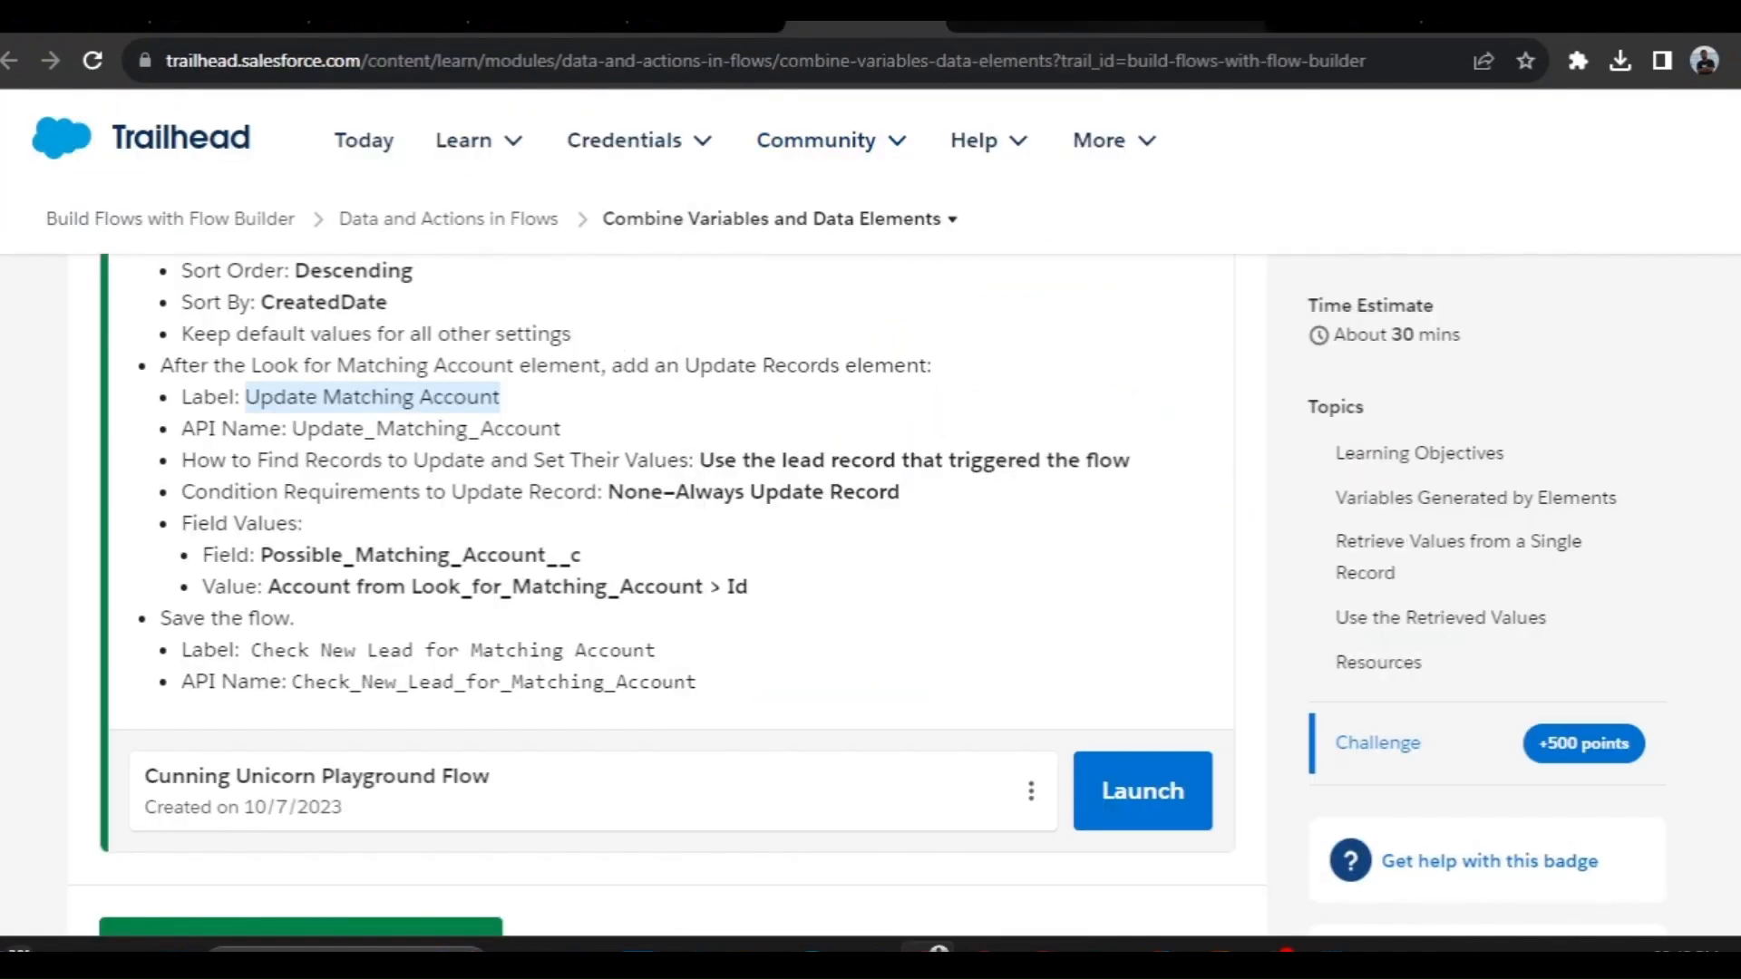
{"action": "left_click", "coordinate": [1025, 26]}
{"action": "scroll", "coordinate": [796, 595], "scroll_direction": "down", "scroll_amount": 5}
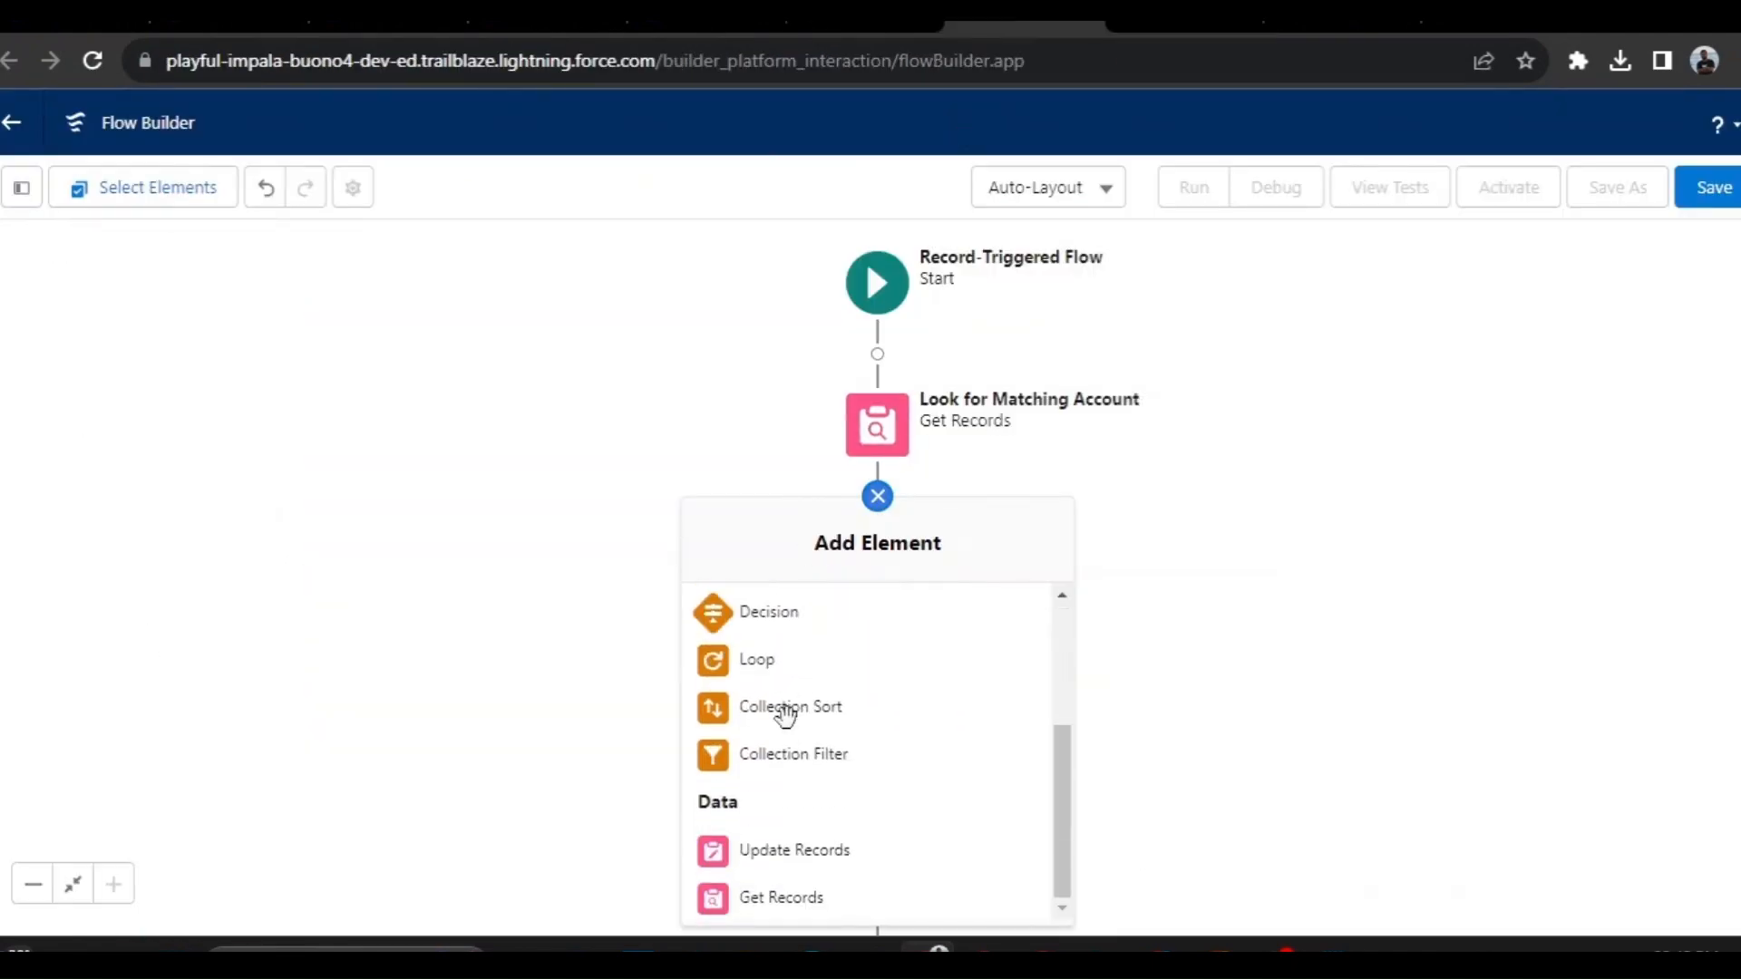
{"action": "left_click", "coordinate": [778, 853]}
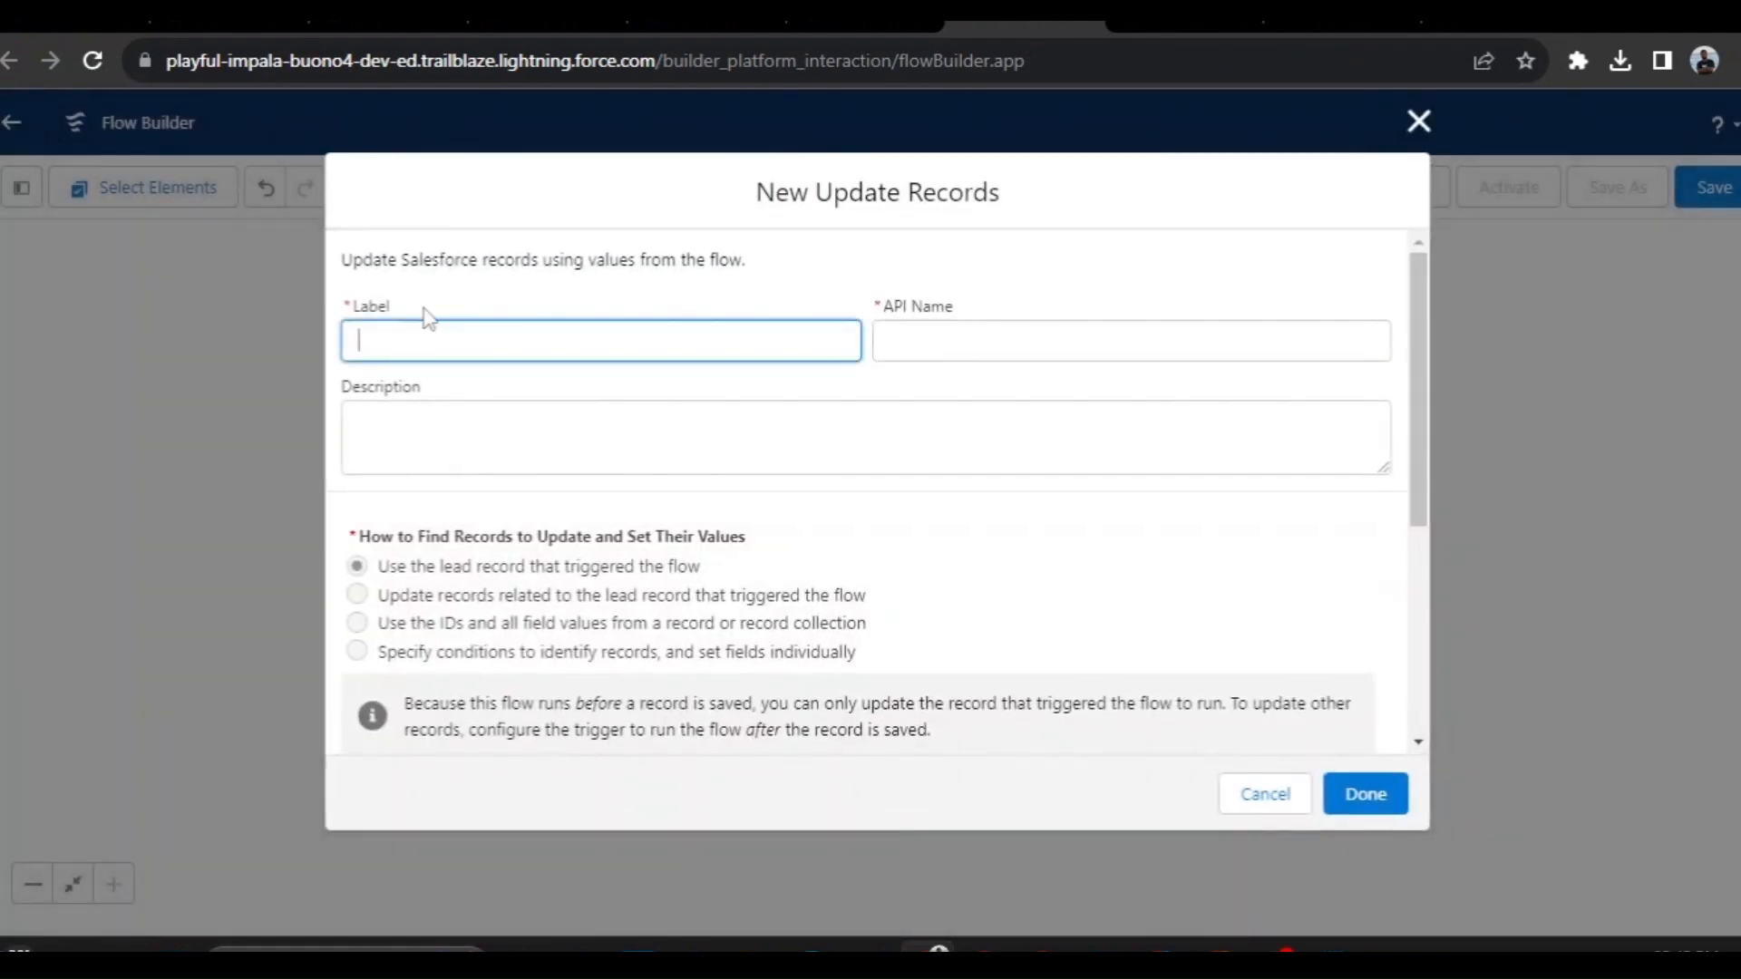
{"action": "key", "text": "ctrl+v"}
{"action": "left_click", "coordinate": [749, 392]}
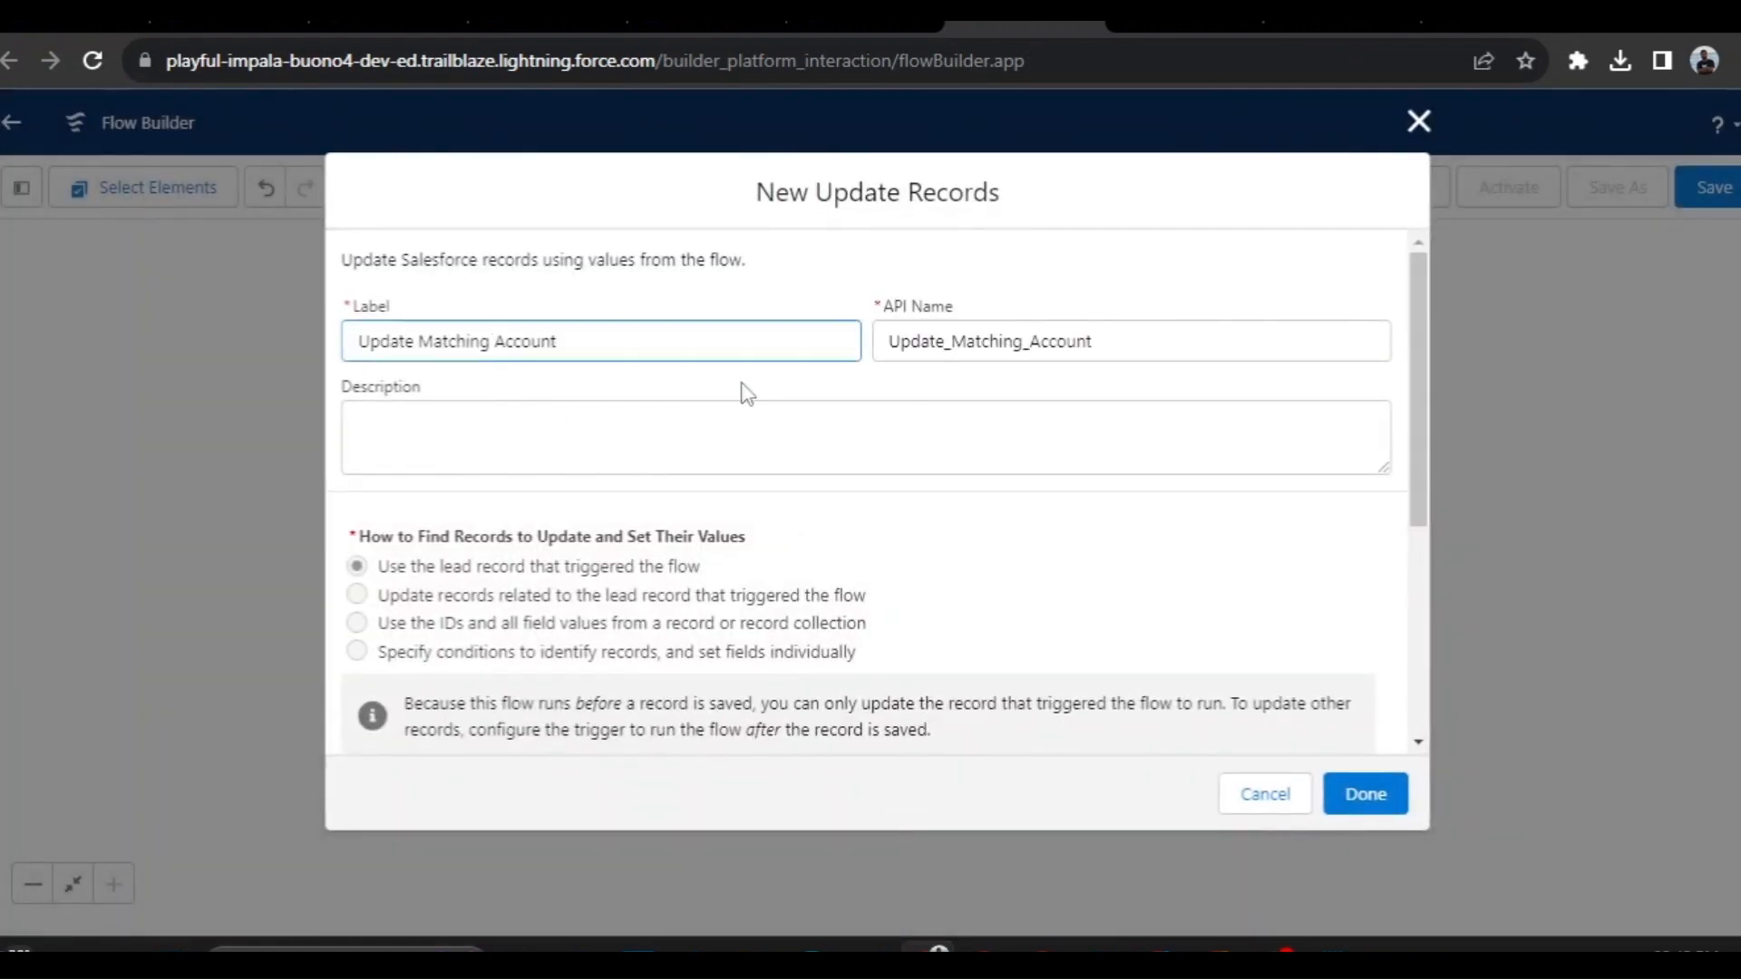
Look up the field values in the Trailhead challenge and choose Possible_Matching_Account__c as the lead field to update, keeping the default update conditions
{"action": "scroll", "coordinate": [802, 399], "scroll_direction": "down", "scroll_amount": 3}
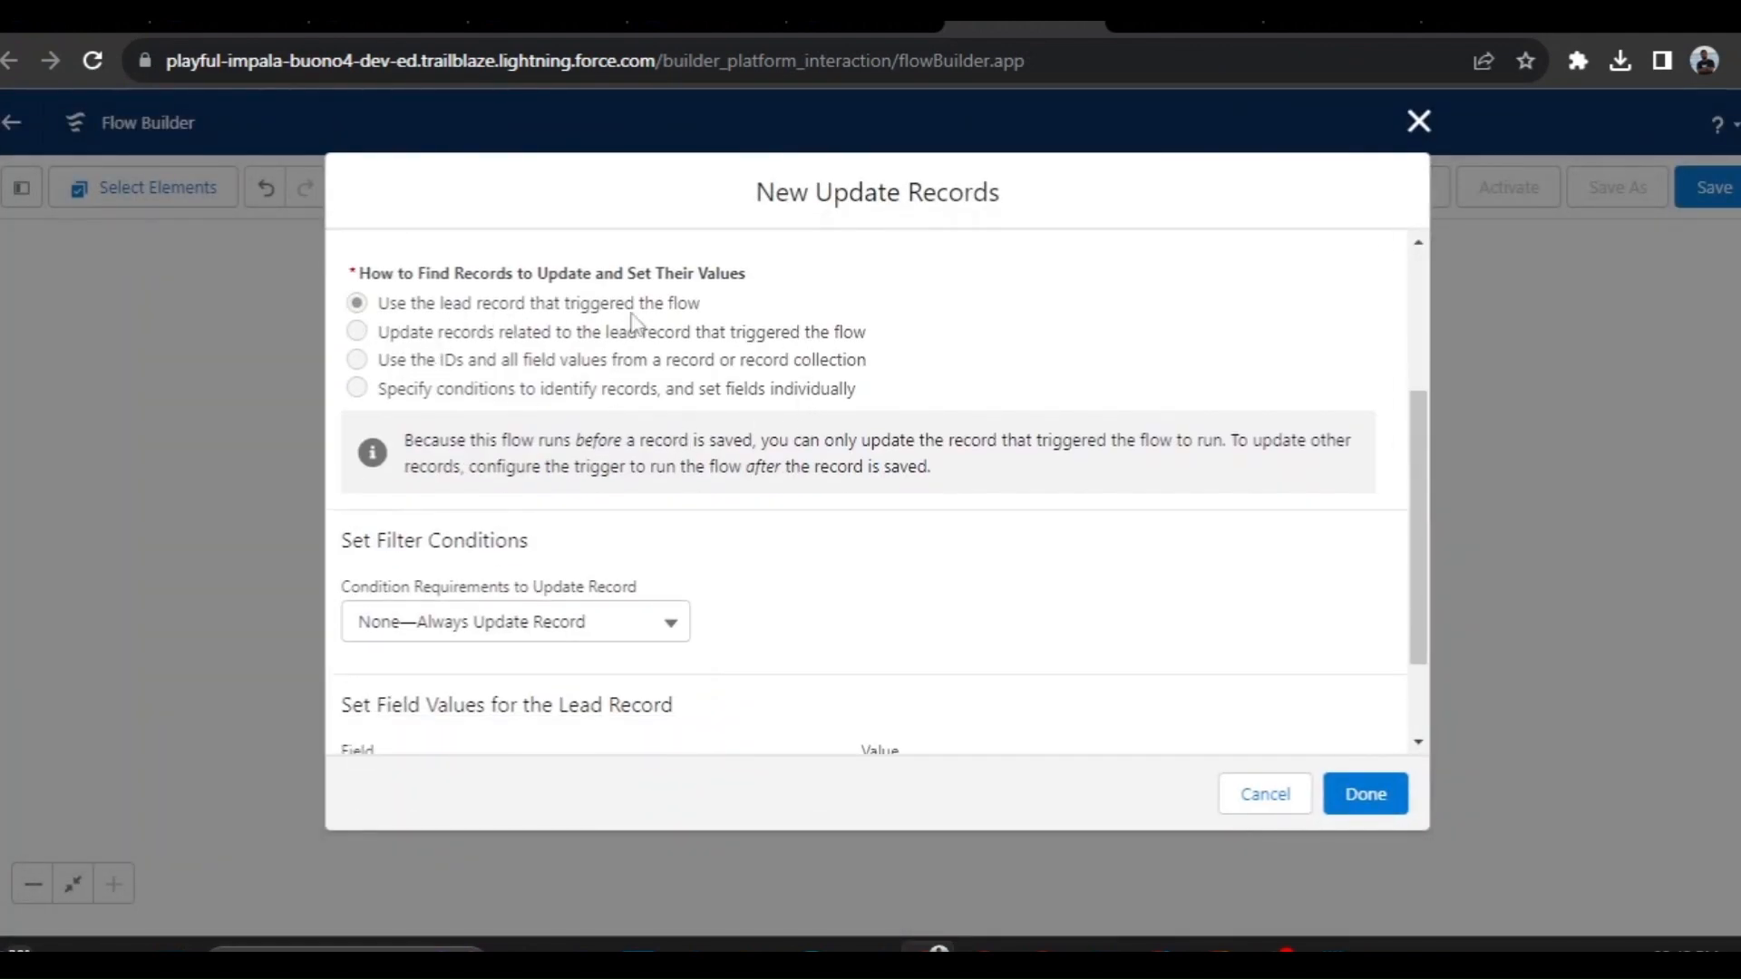
{"action": "scroll", "coordinate": [594, 345], "scroll_direction": "down", "scroll_amount": 2}
{"action": "left_click", "coordinate": [848, 23]}
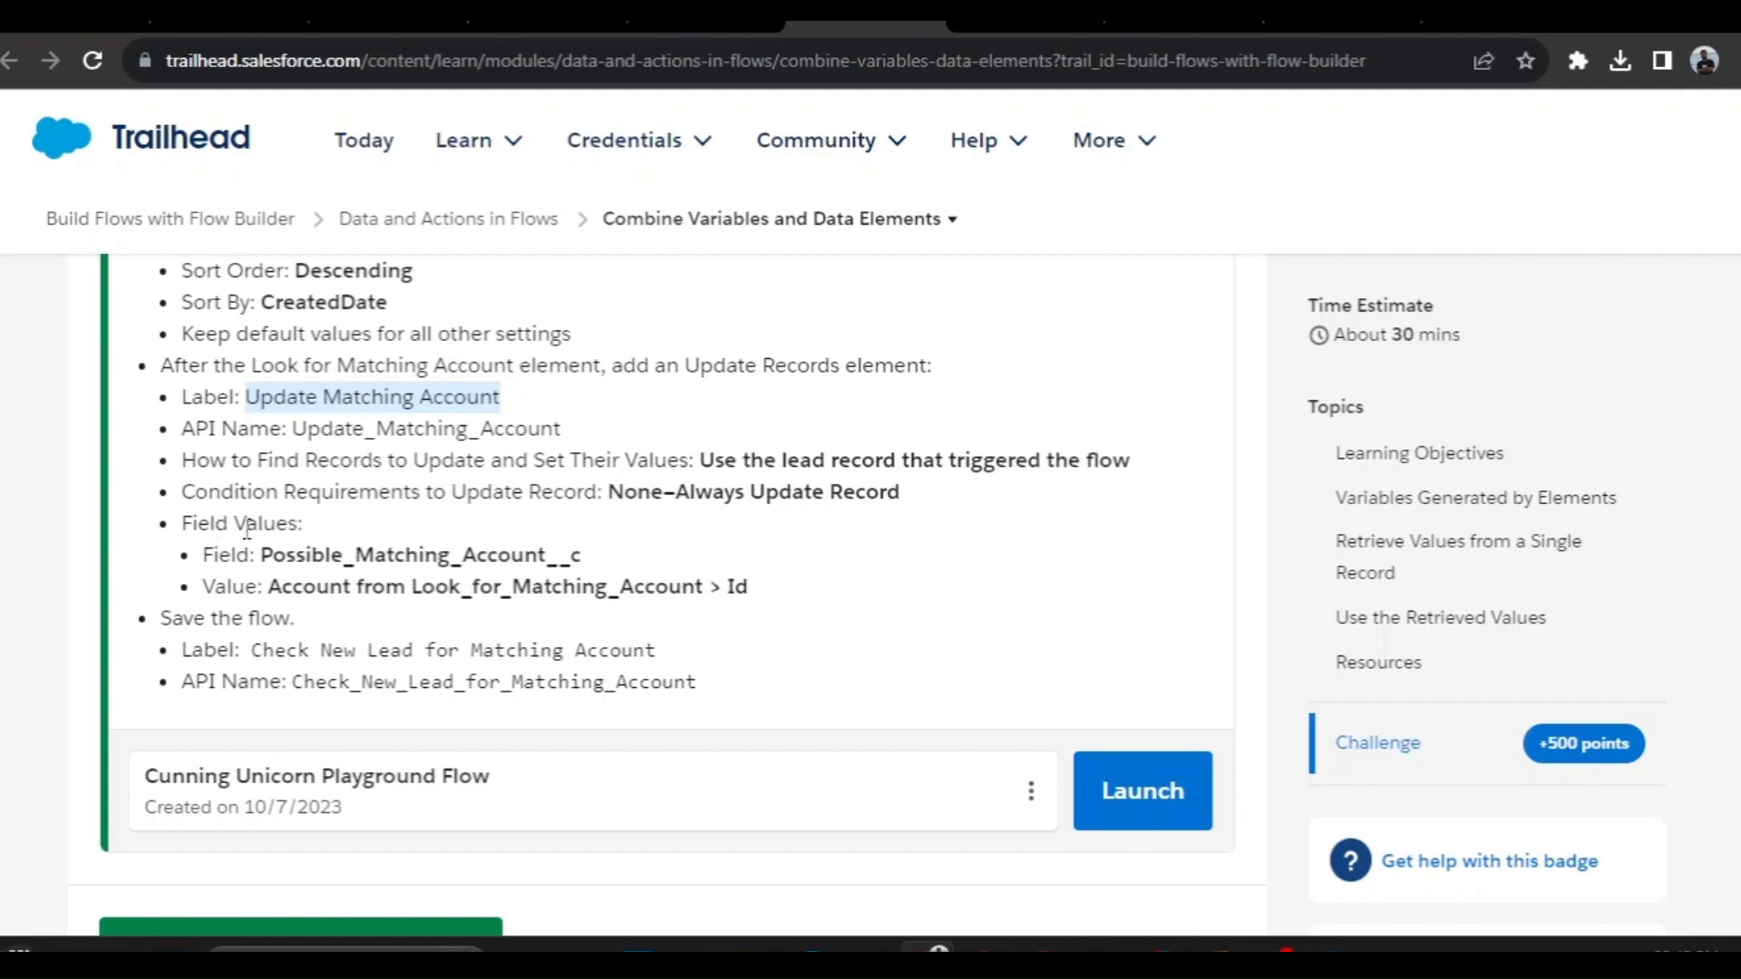
{"action": "left_click_drag", "start_coordinate": [262, 560], "coordinate": [604, 568]}
{"action": "key", "text": "ctrl+c"}
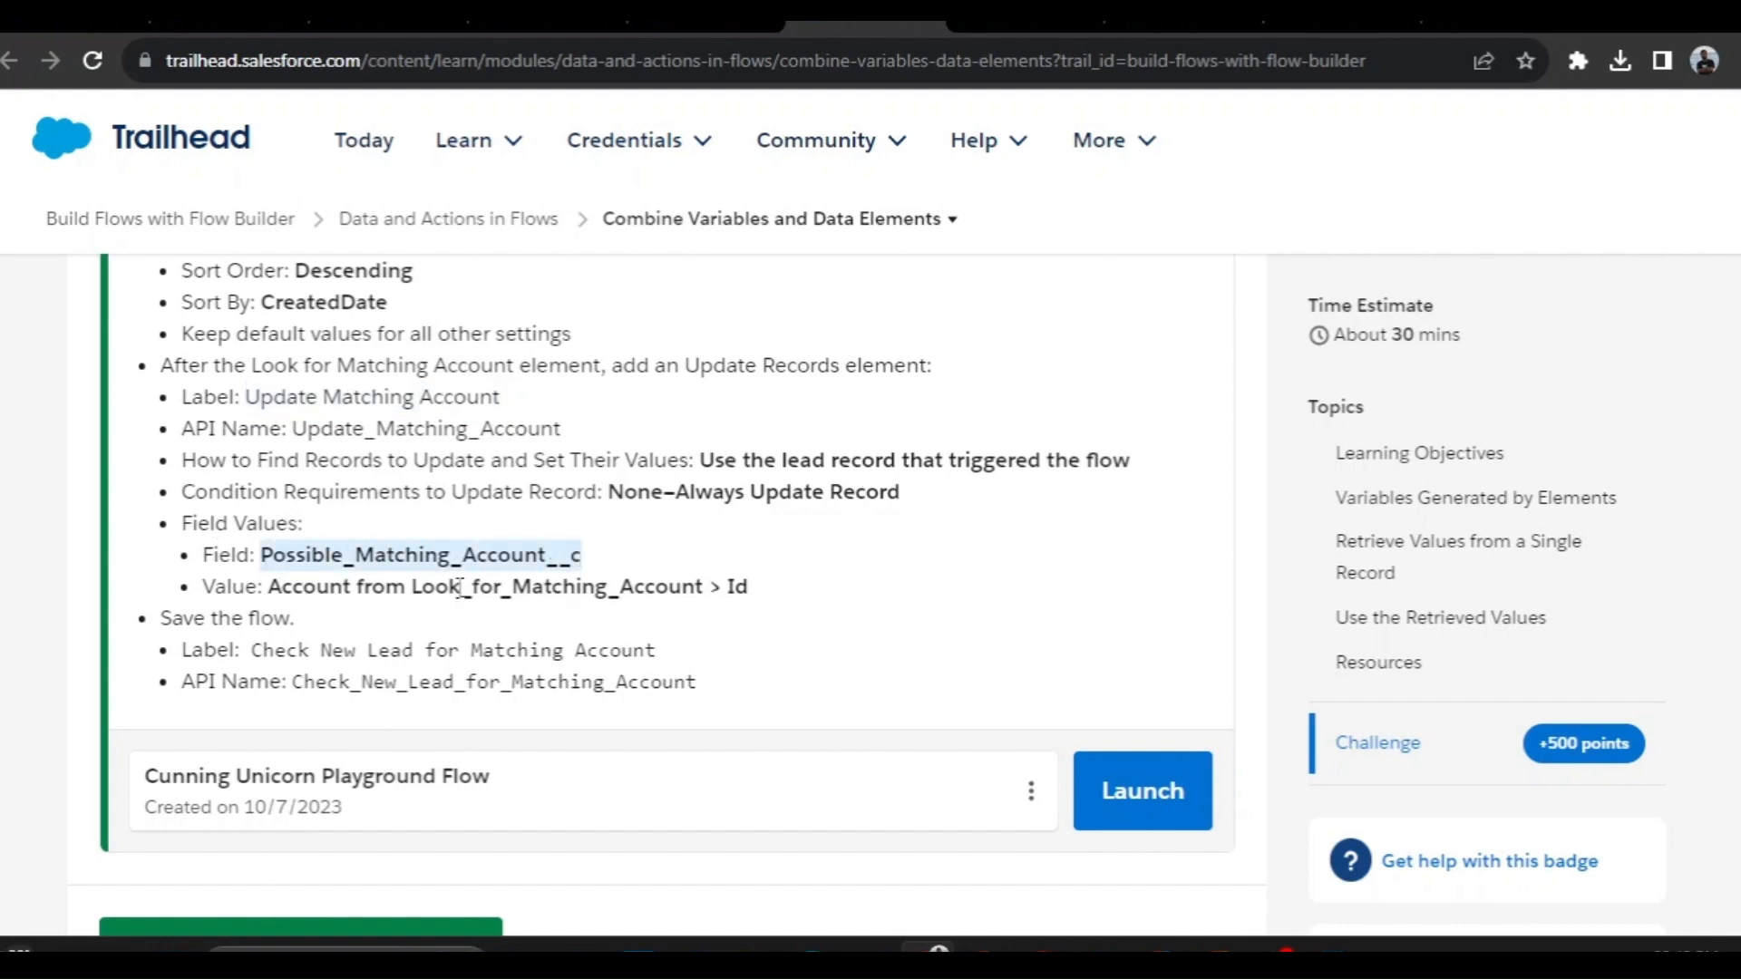
{"action": "left_click_drag", "start_coordinate": [319, 589], "coordinate": [704, 582]}
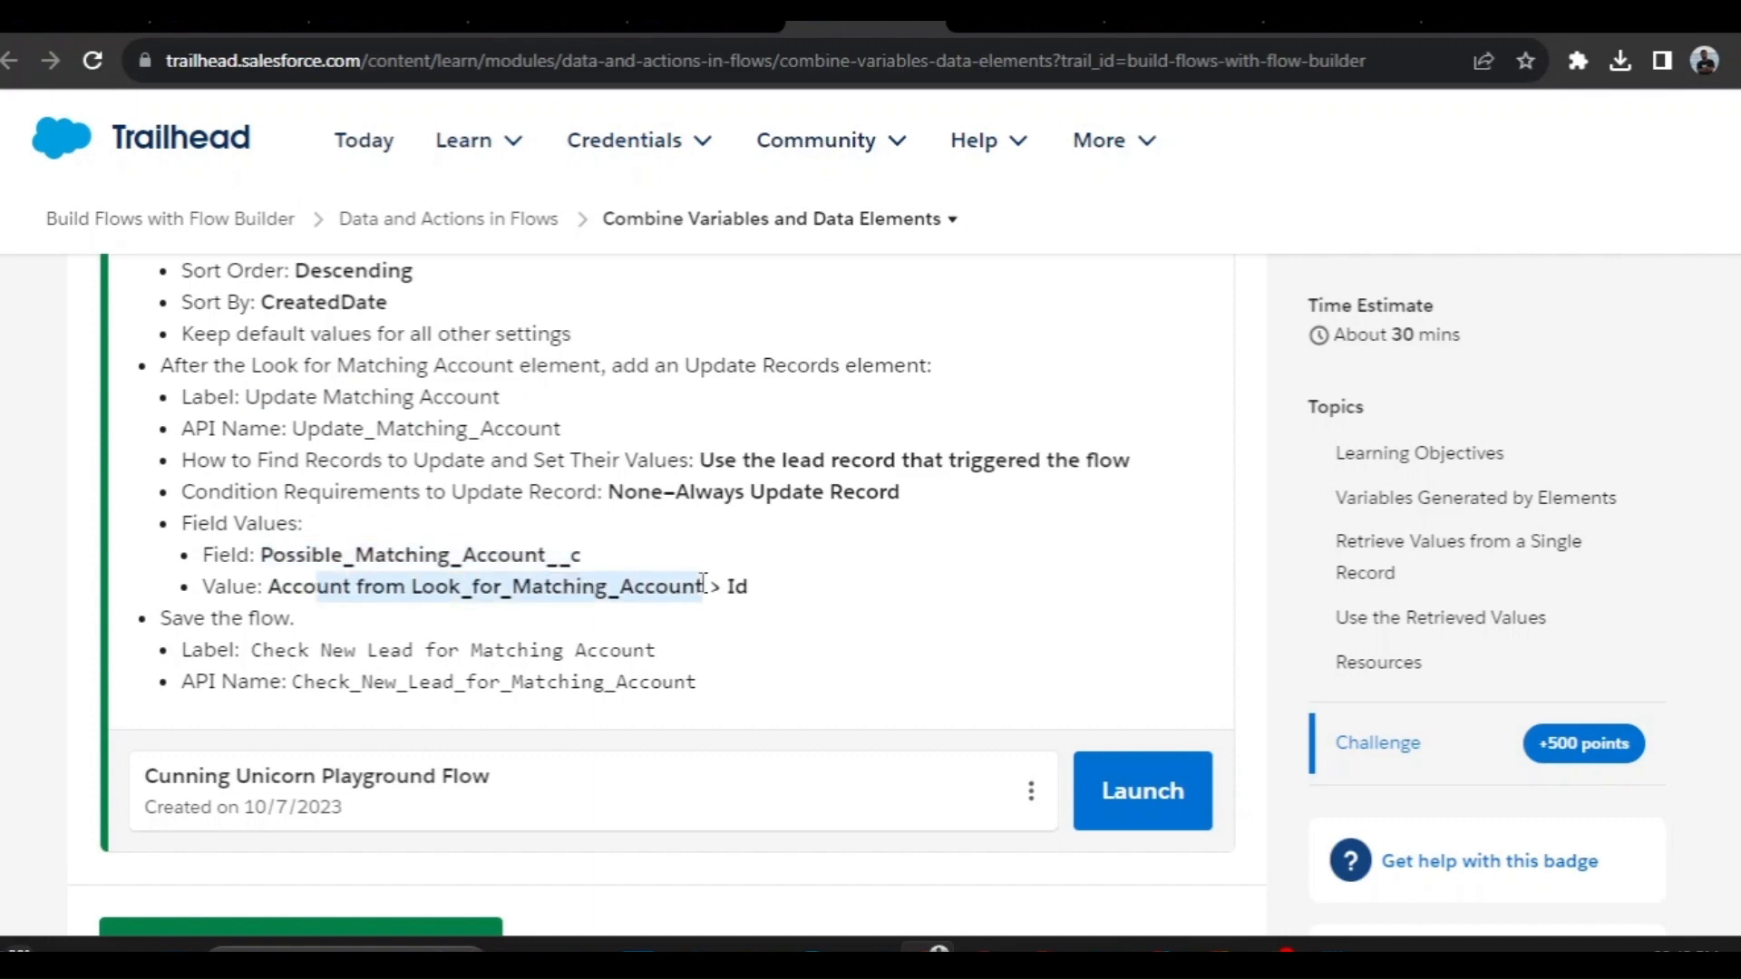
{"action": "left_click", "coordinate": [1025, 27]}
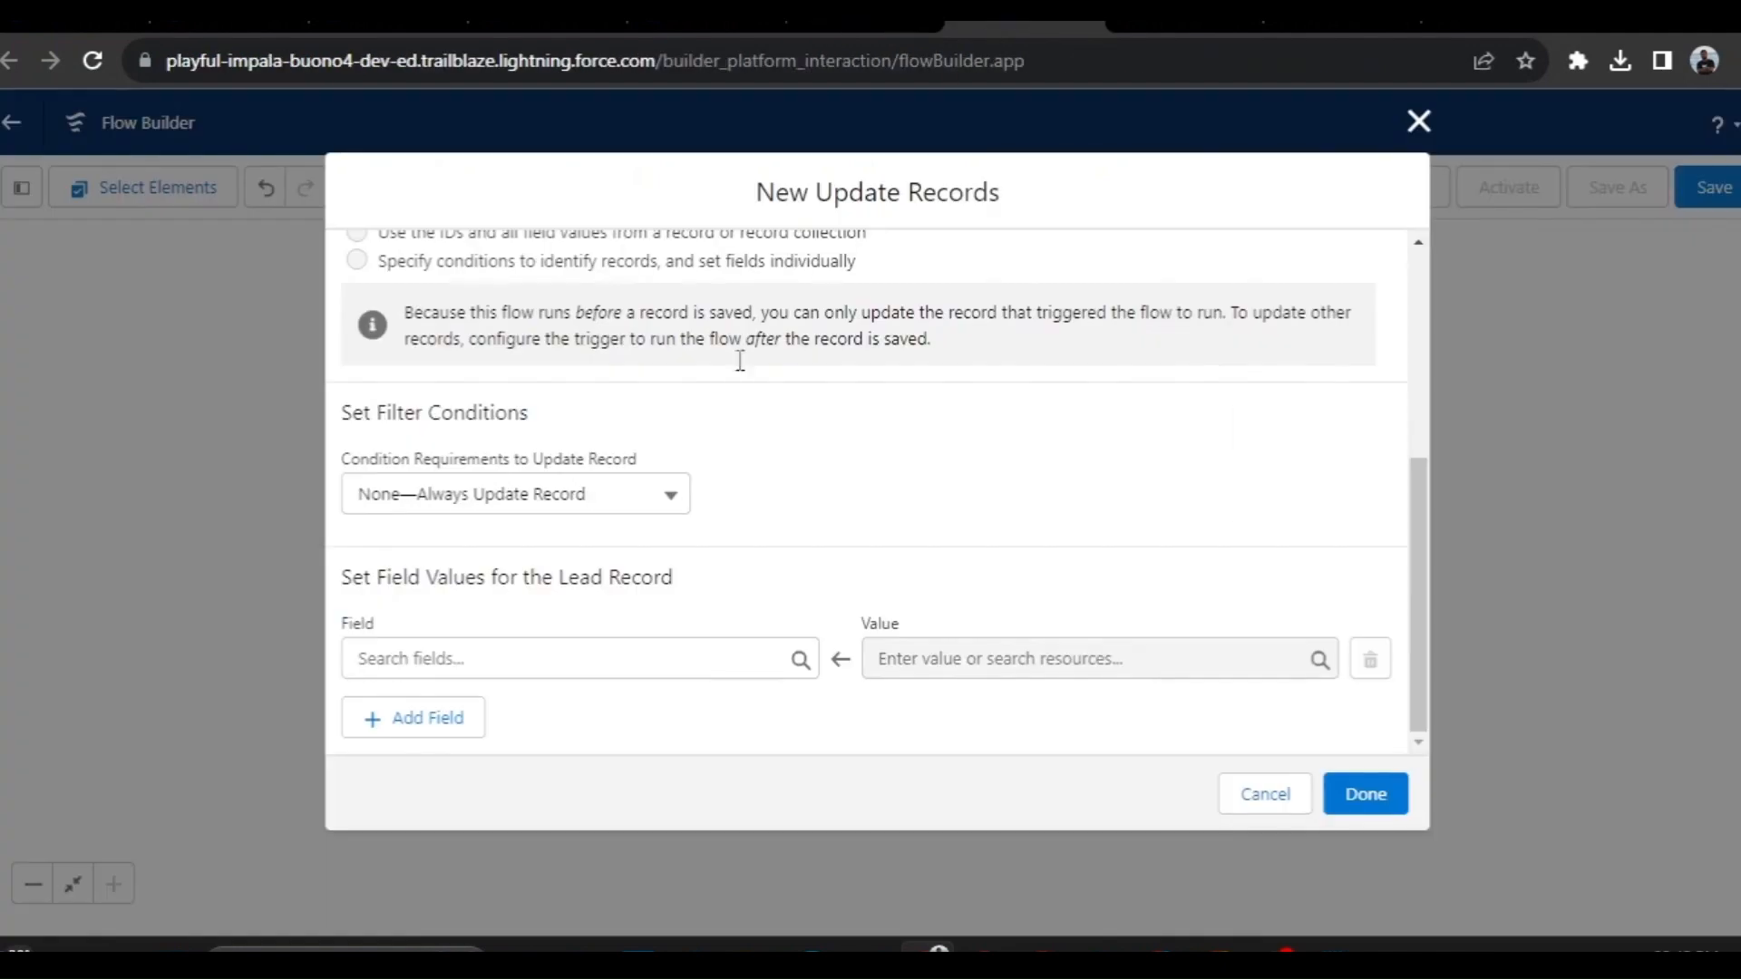
{"action": "left_click", "coordinate": [477, 656]}
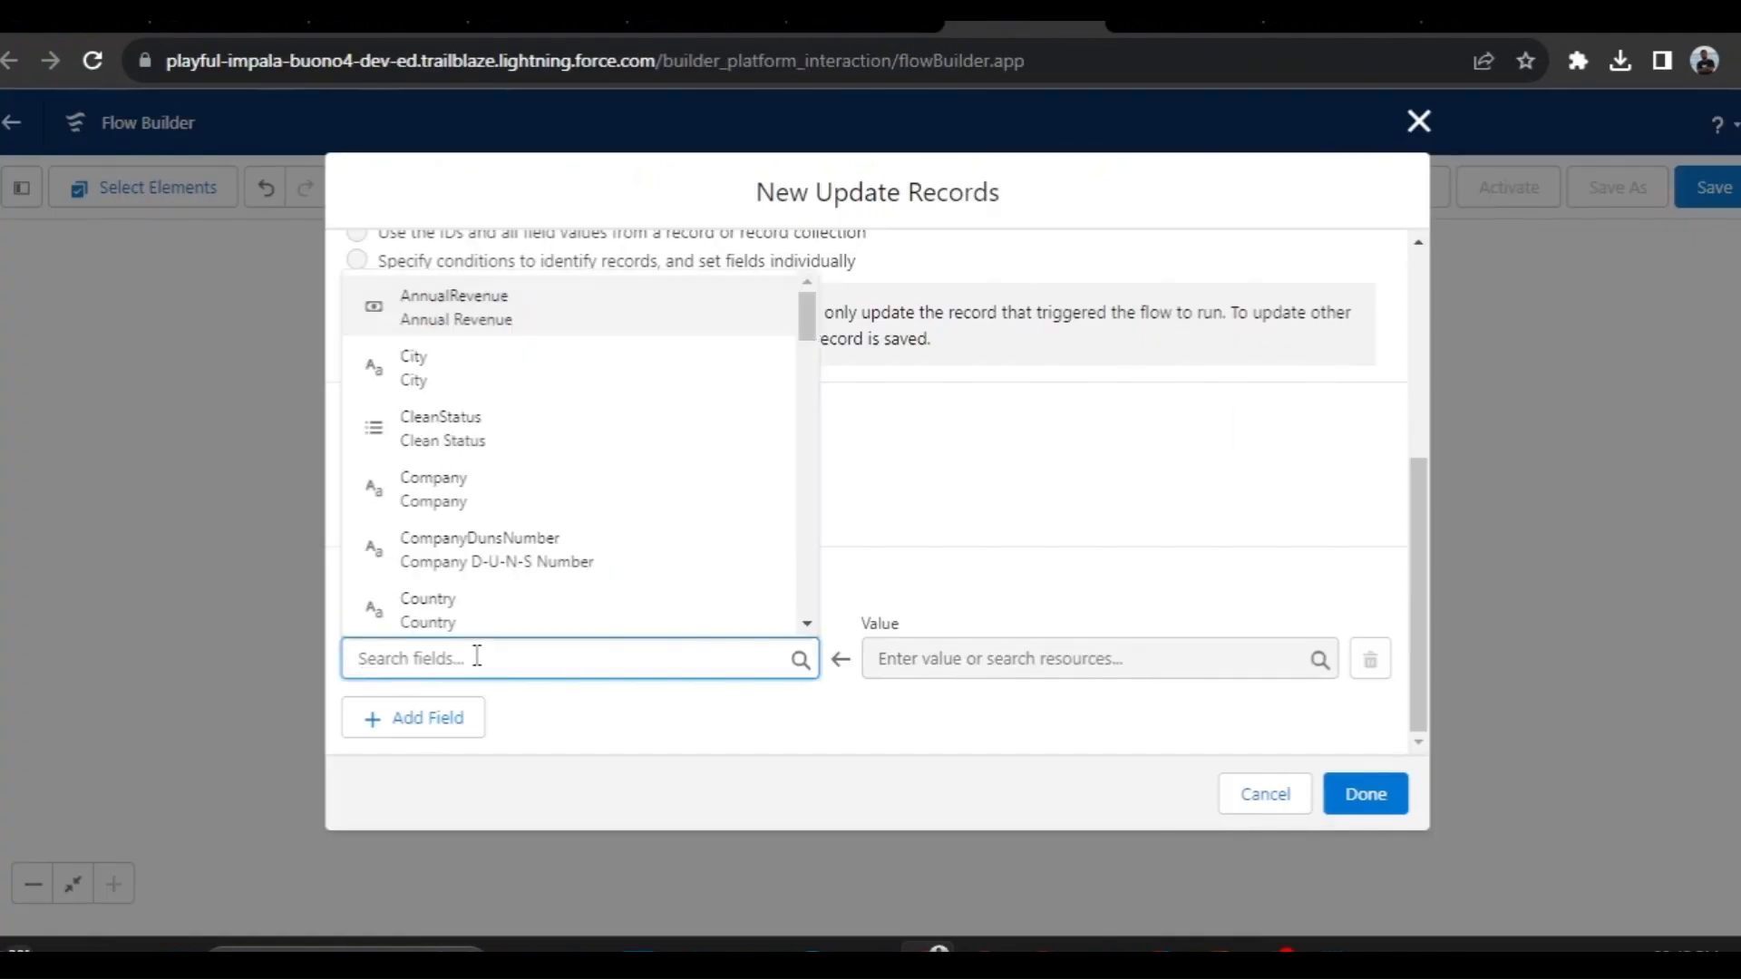
{"action": "key", "text": "ctrl+v"}
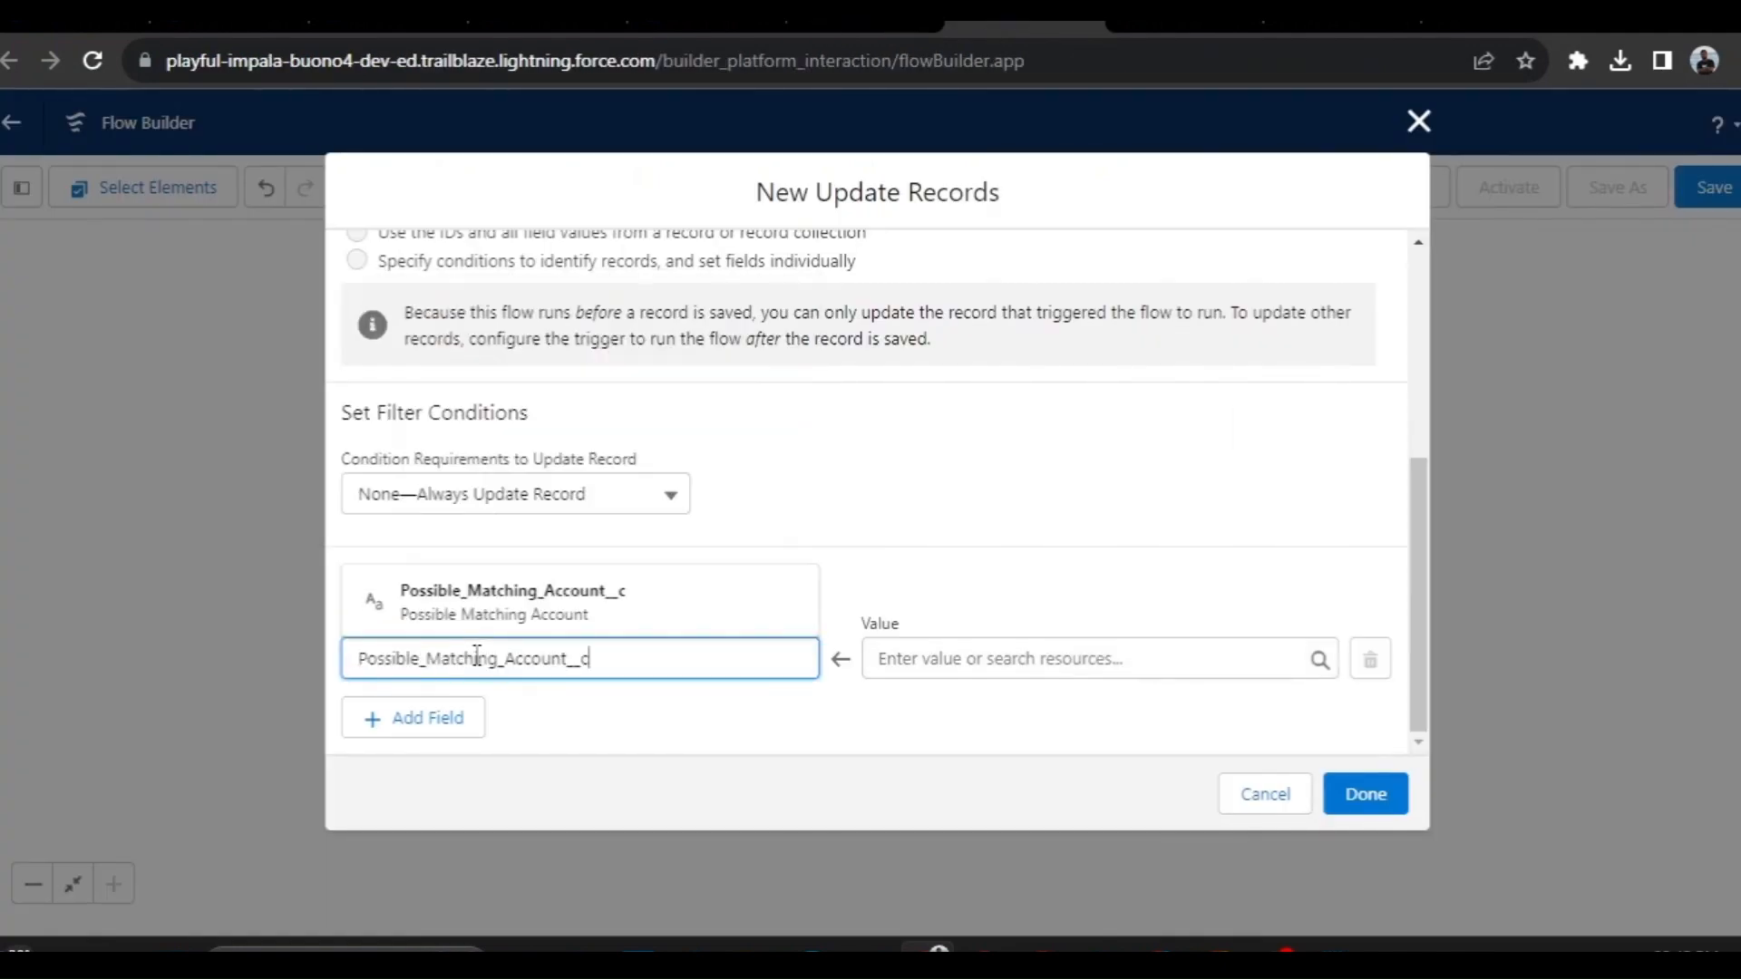
{"action": "left_click", "coordinate": [500, 606]}
Set the Possible_Matching_Account__c value to Account from Look_for_Matching_Account > Id and finish the Update Records element
{"action": "left_click", "coordinate": [920, 655]}
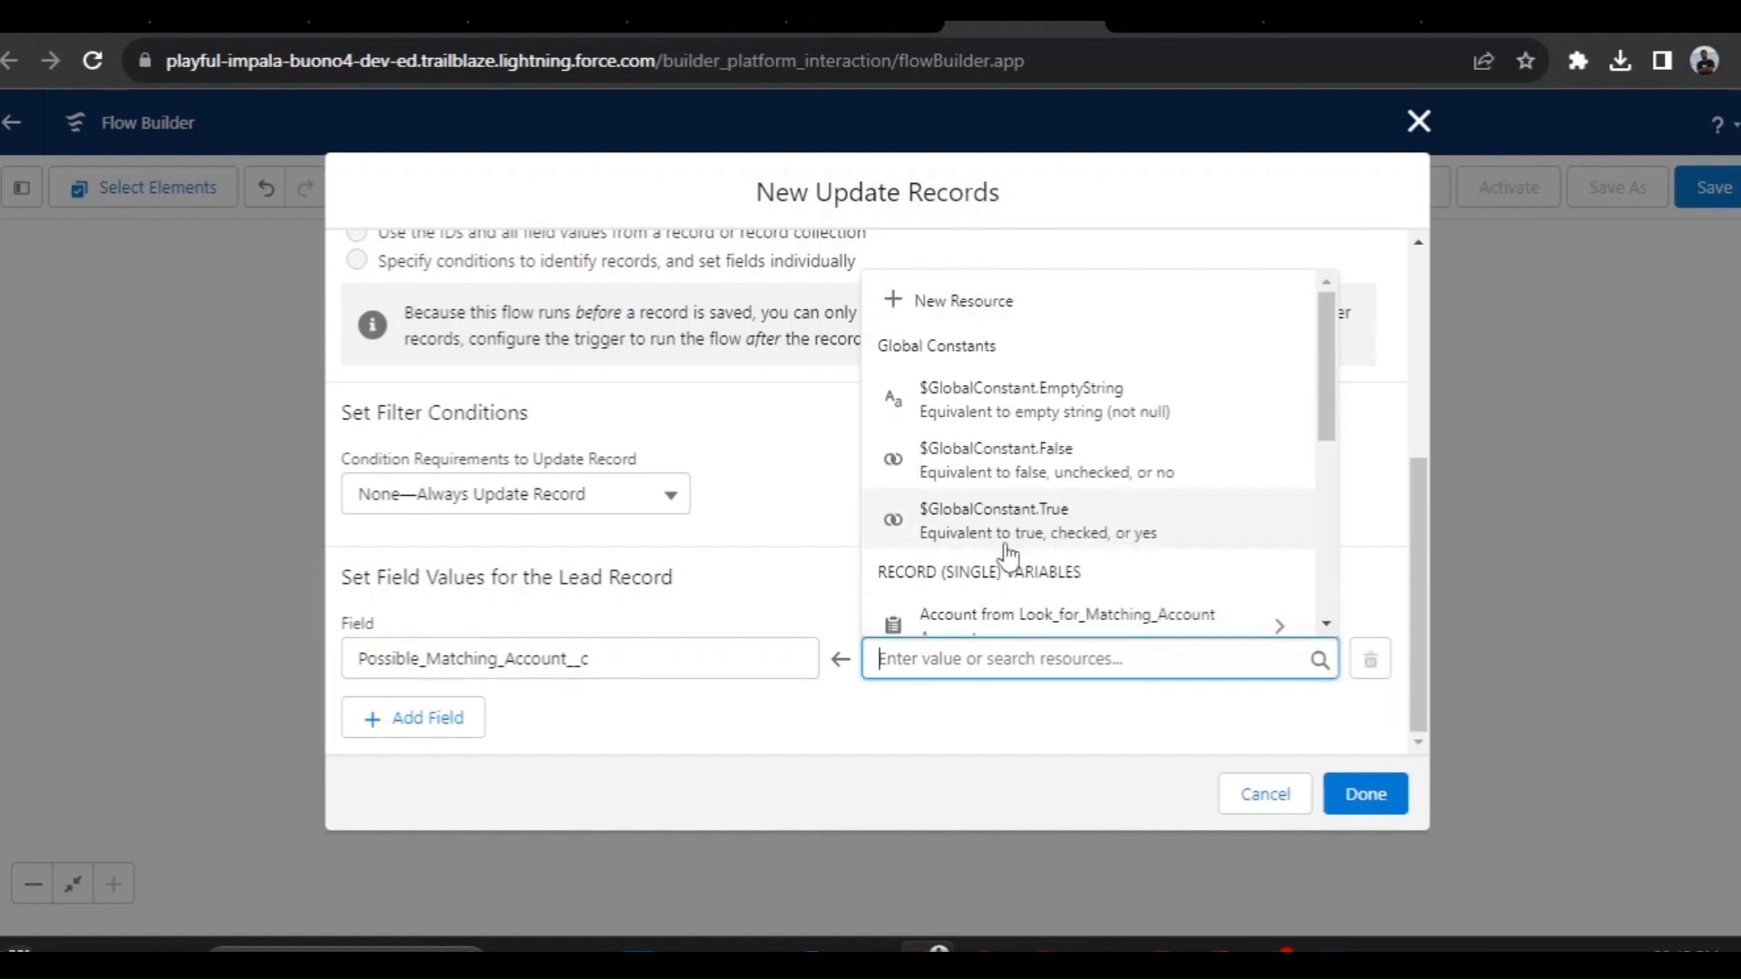
{"action": "scroll", "coordinate": [1018, 564], "scroll_direction": "down", "scroll_amount": 1}
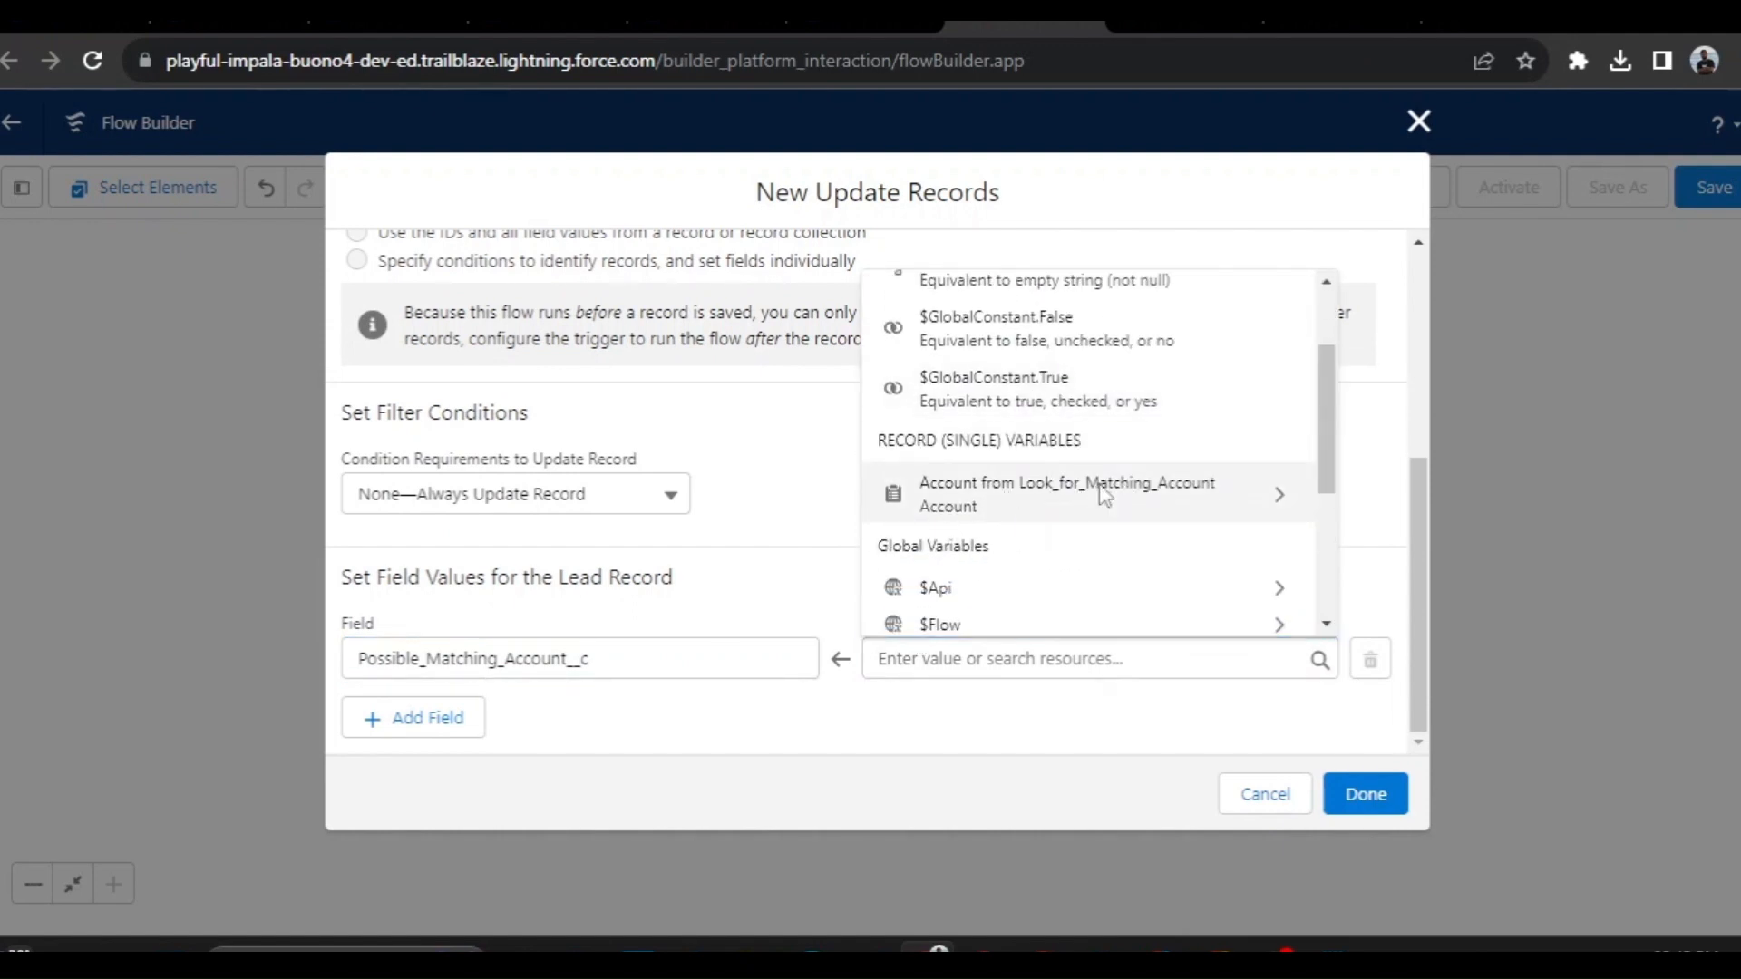
{"action": "left_click", "coordinate": [1100, 493]}
{"action": "scroll", "coordinate": [998, 557], "scroll_direction": "down", "scroll_amount": 3}
{"action": "scroll", "coordinate": [990, 550], "scroll_direction": "up", "scroll_amount": 1}
{"action": "scroll", "coordinate": [991, 550], "scroll_direction": "down", "scroll_amount": 12}
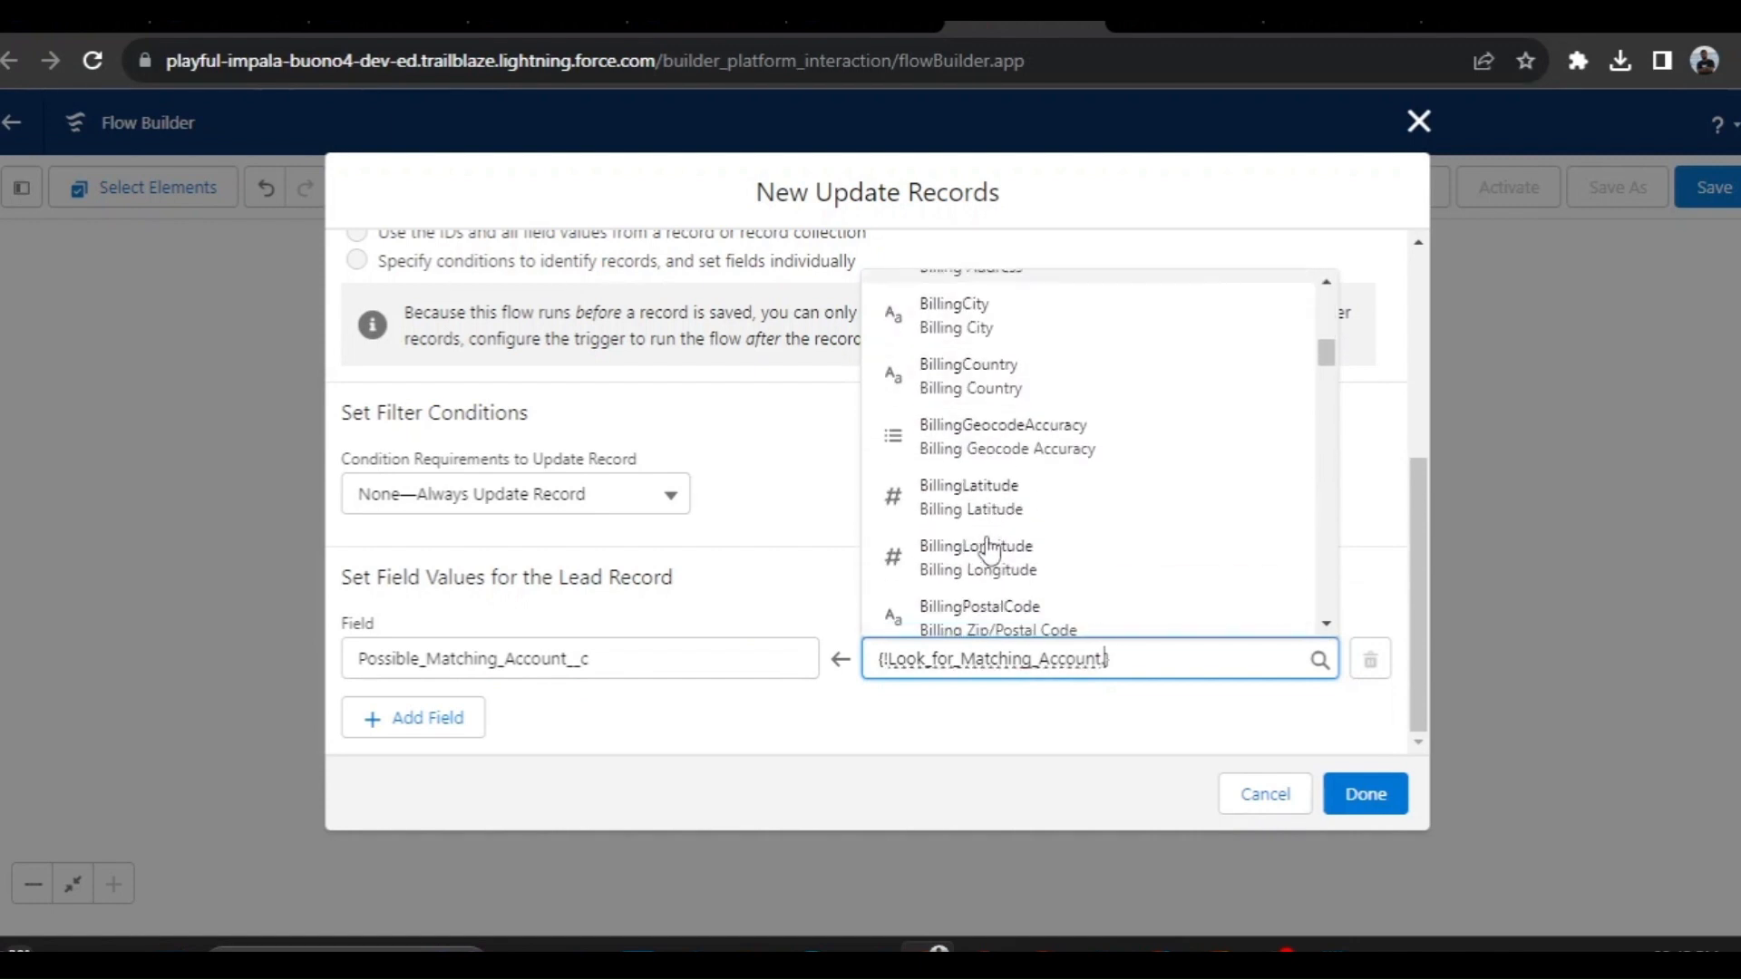
{"action": "type", "text": "Id"}
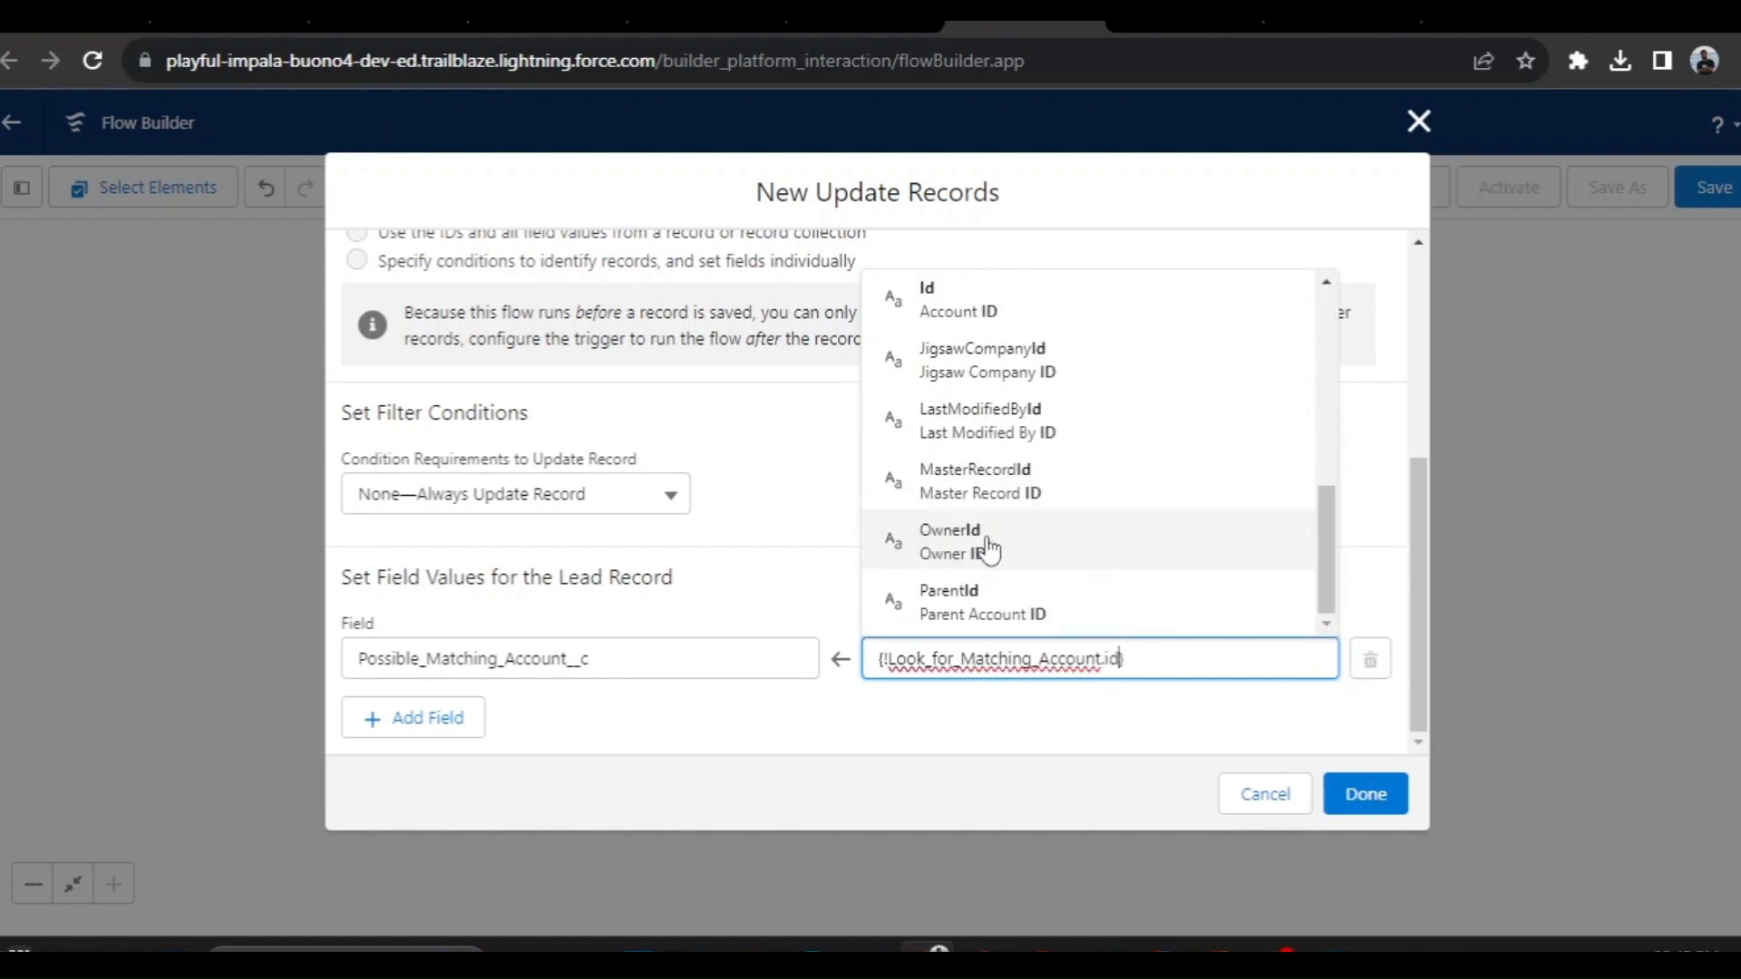
{"action": "left_click", "coordinate": [945, 294]}
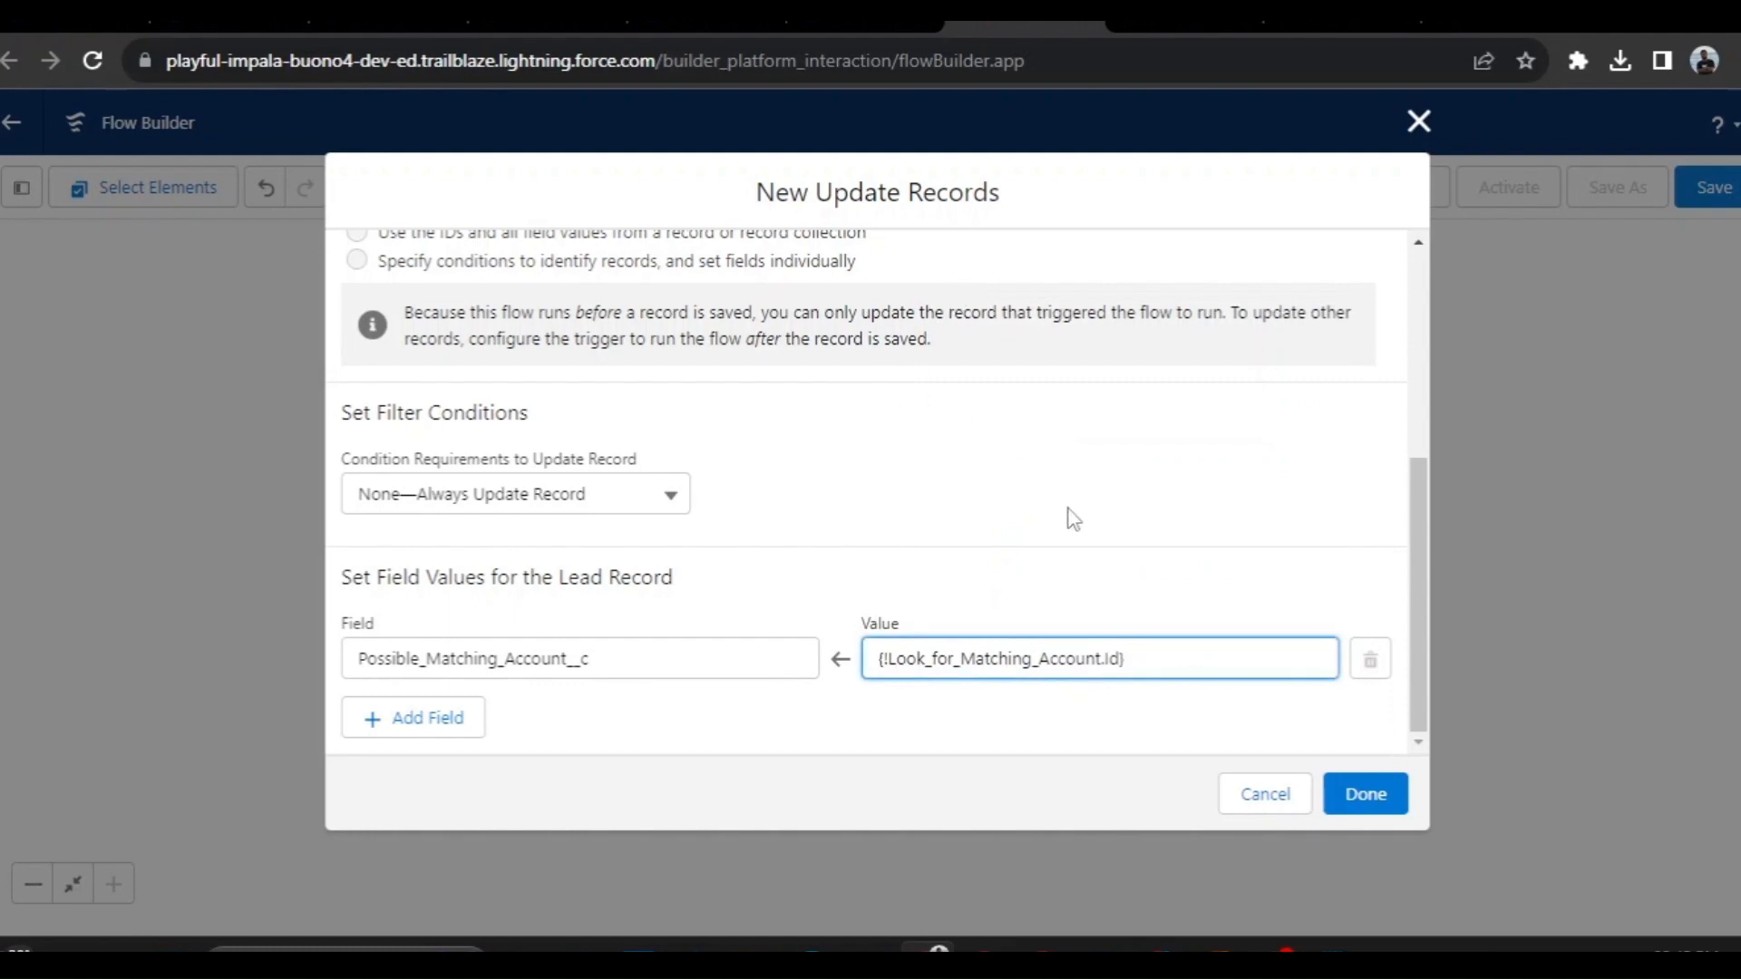
{"action": "left_click", "coordinate": [981, 520]}
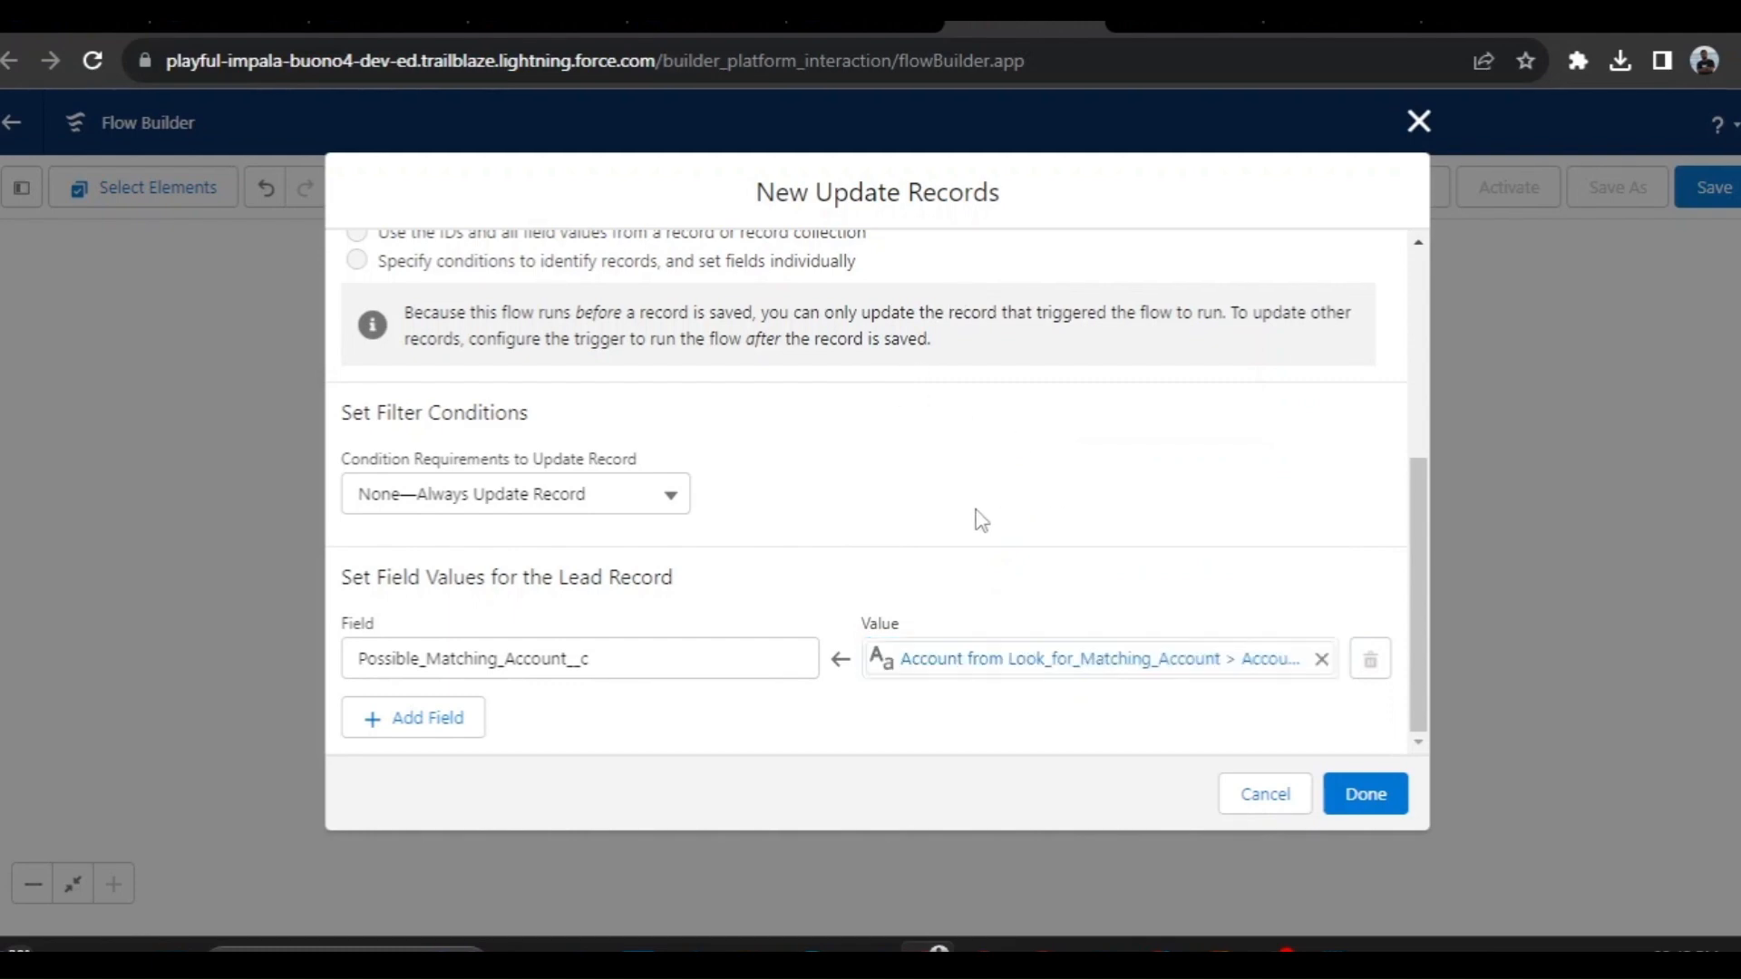
{"action": "left_click", "coordinate": [1362, 794]}
Copy the flow label from the Trailhead challenge and save the flow as "Check New Lead for Matching Account"
{"action": "left_click", "coordinate": [848, 25]}
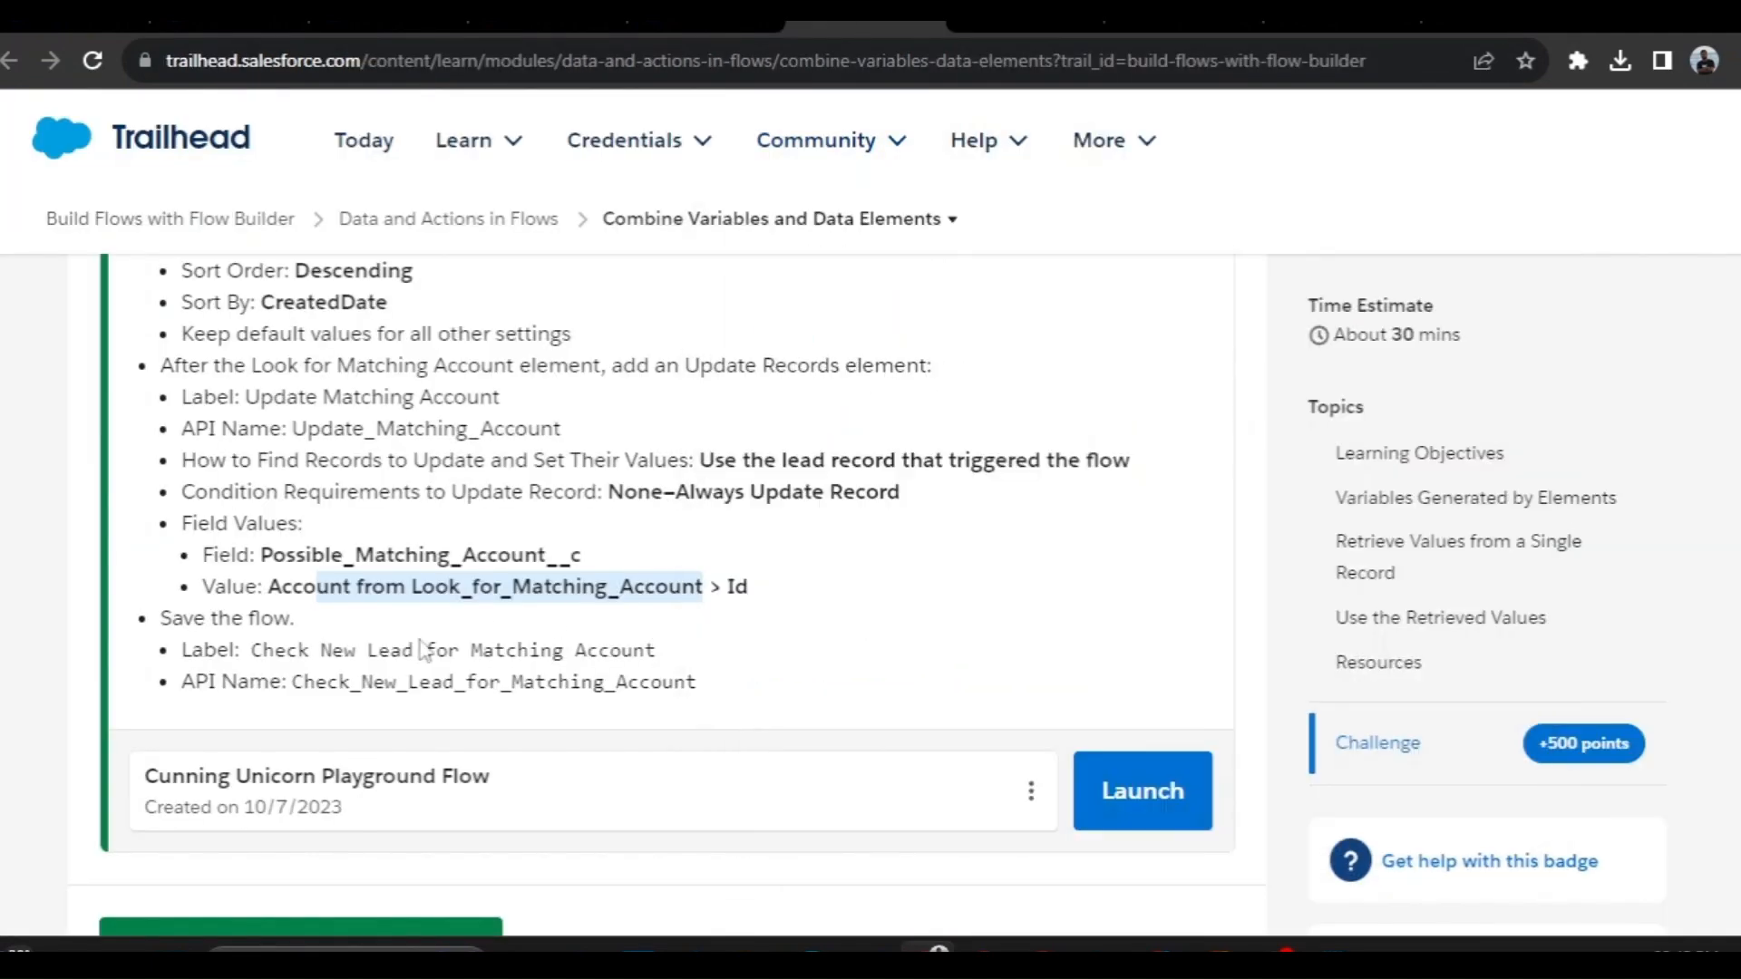
{"action": "left_click_drag", "start_coordinate": [252, 657], "coordinate": [662, 665]}
{"action": "key", "text": "ctrl+c"}
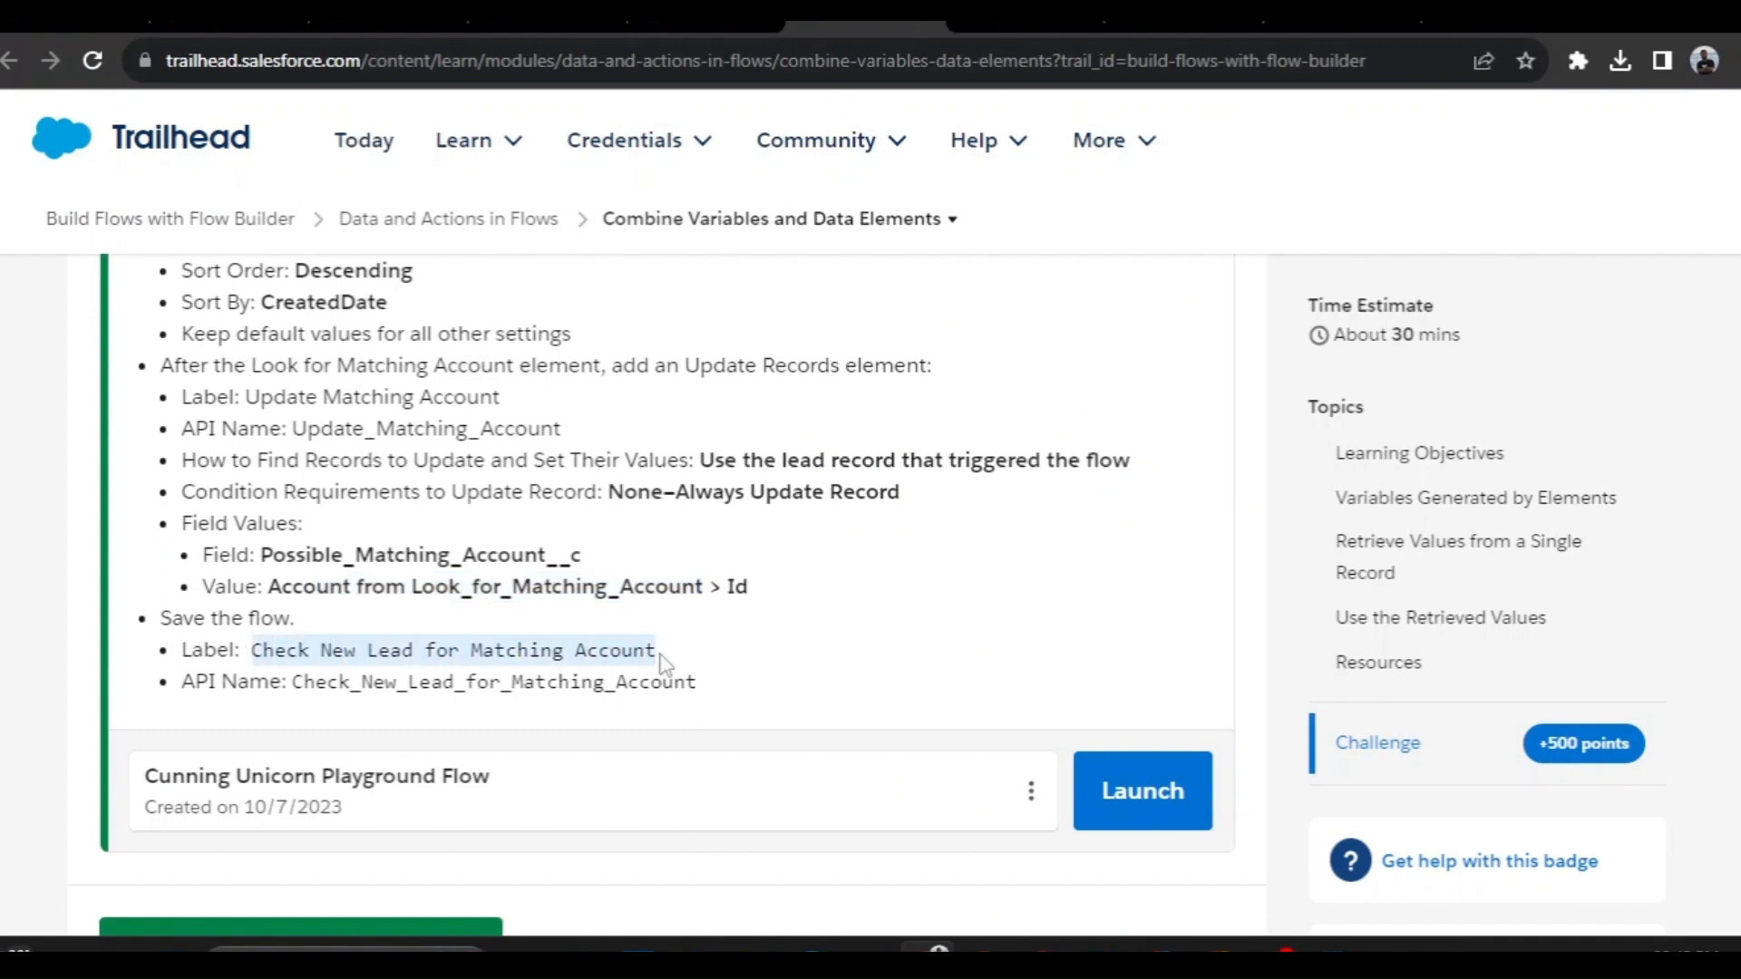
{"action": "left_click", "coordinate": [1025, 25]}
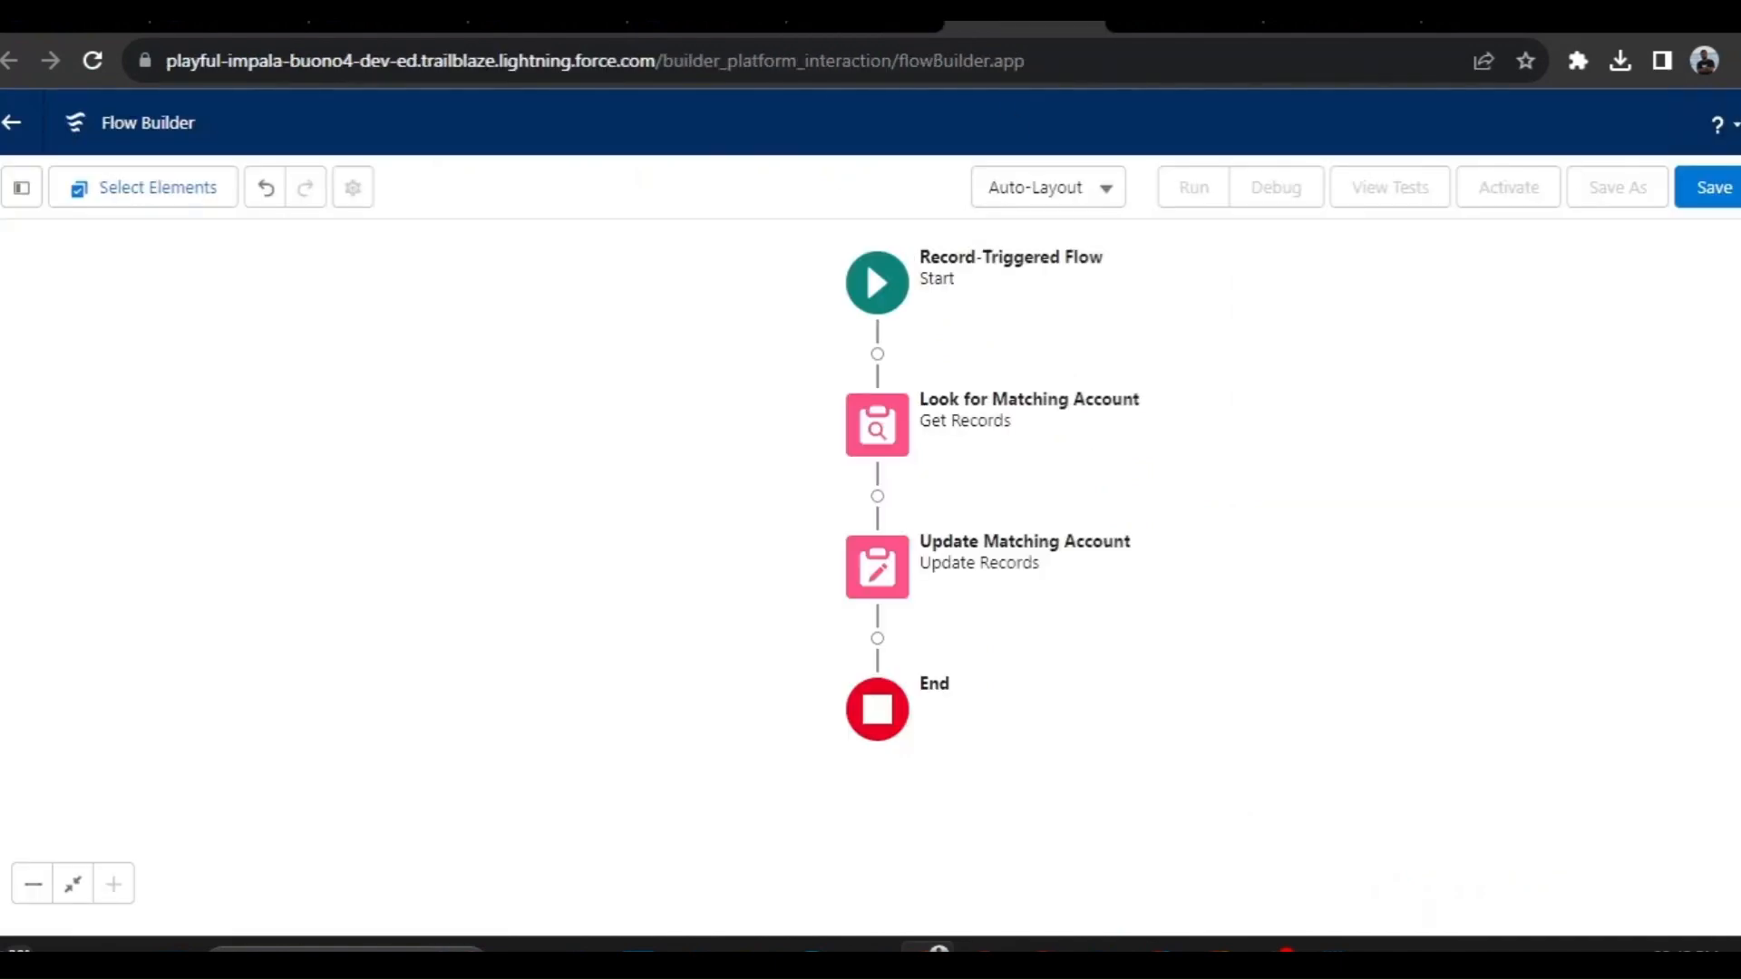
{"action": "left_click", "coordinate": [1713, 187]}
{"action": "left_click", "coordinate": [641, 420]}
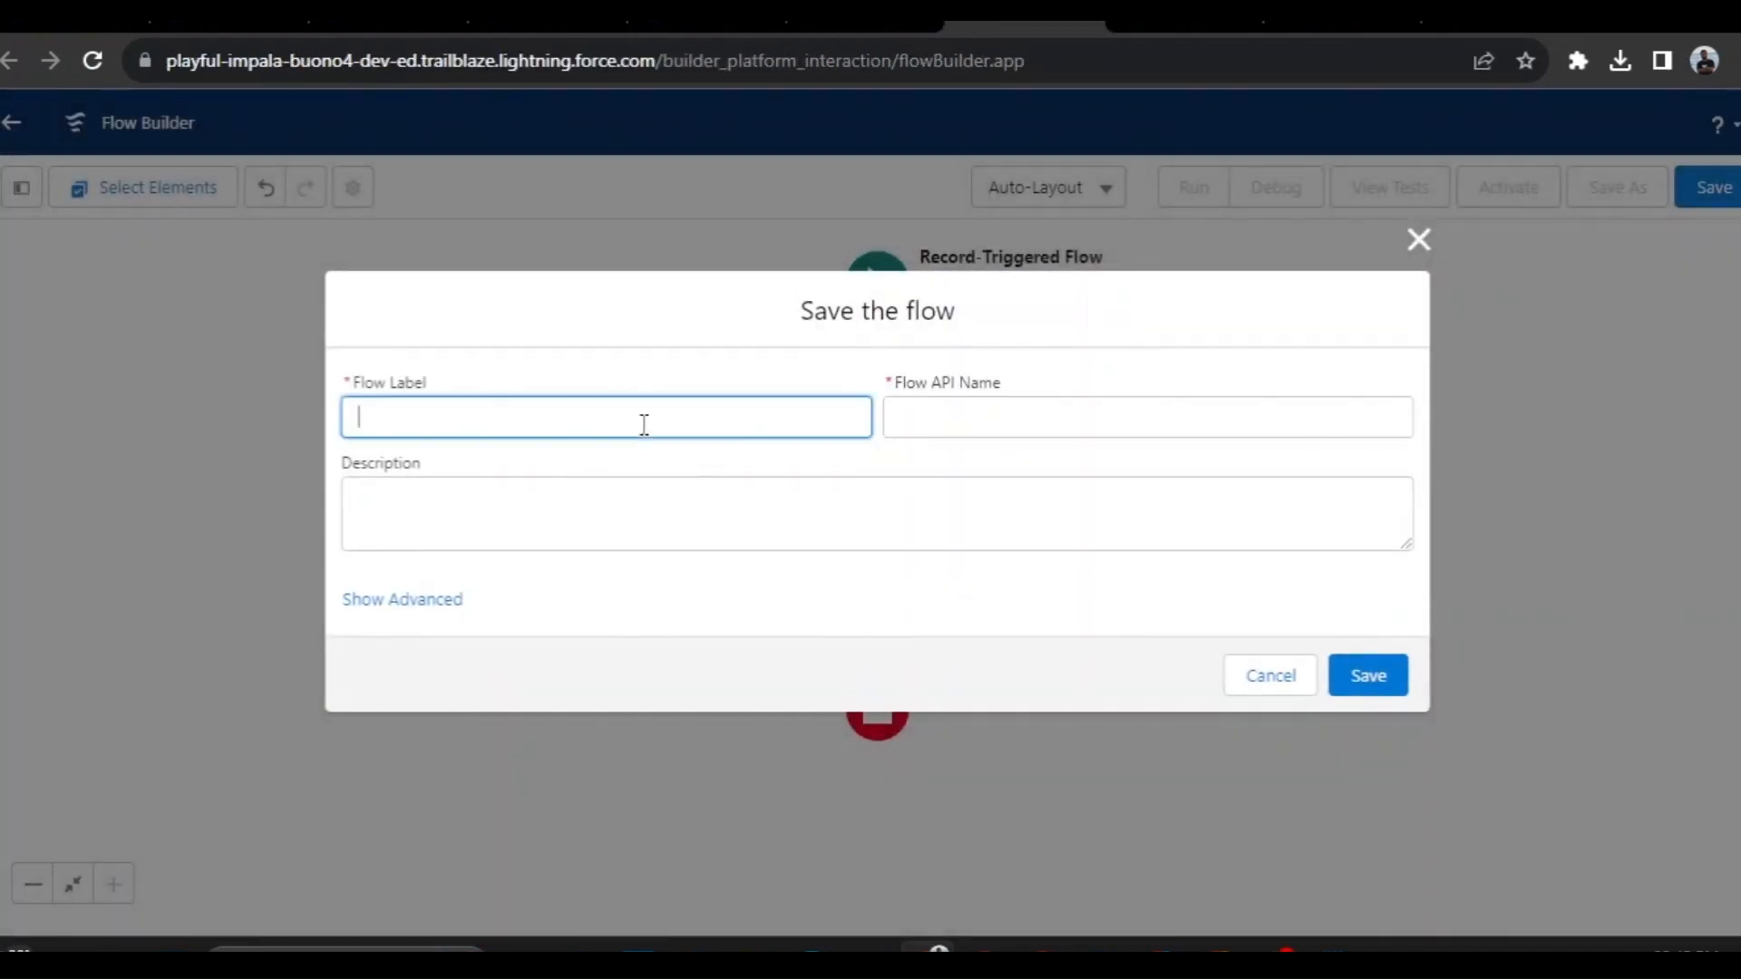
{"action": "key", "text": "ctrl+v"}
{"action": "left_click", "coordinate": [1170, 454]}
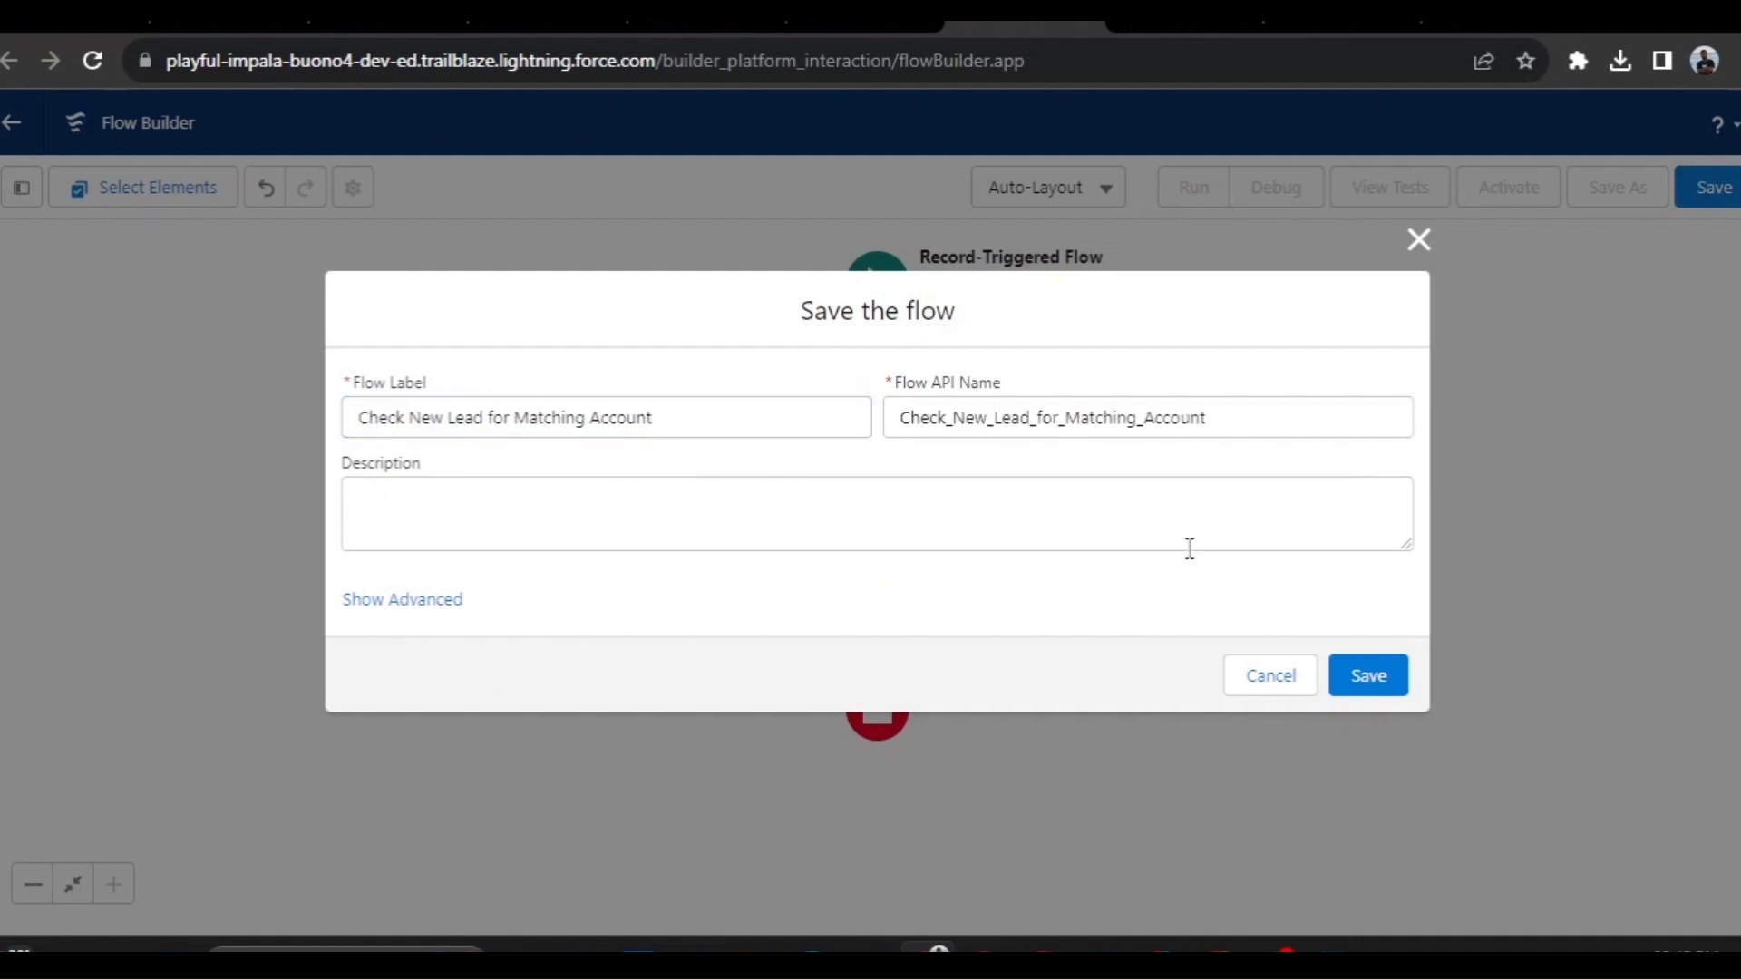
{"action": "left_click", "coordinate": [1357, 675]}
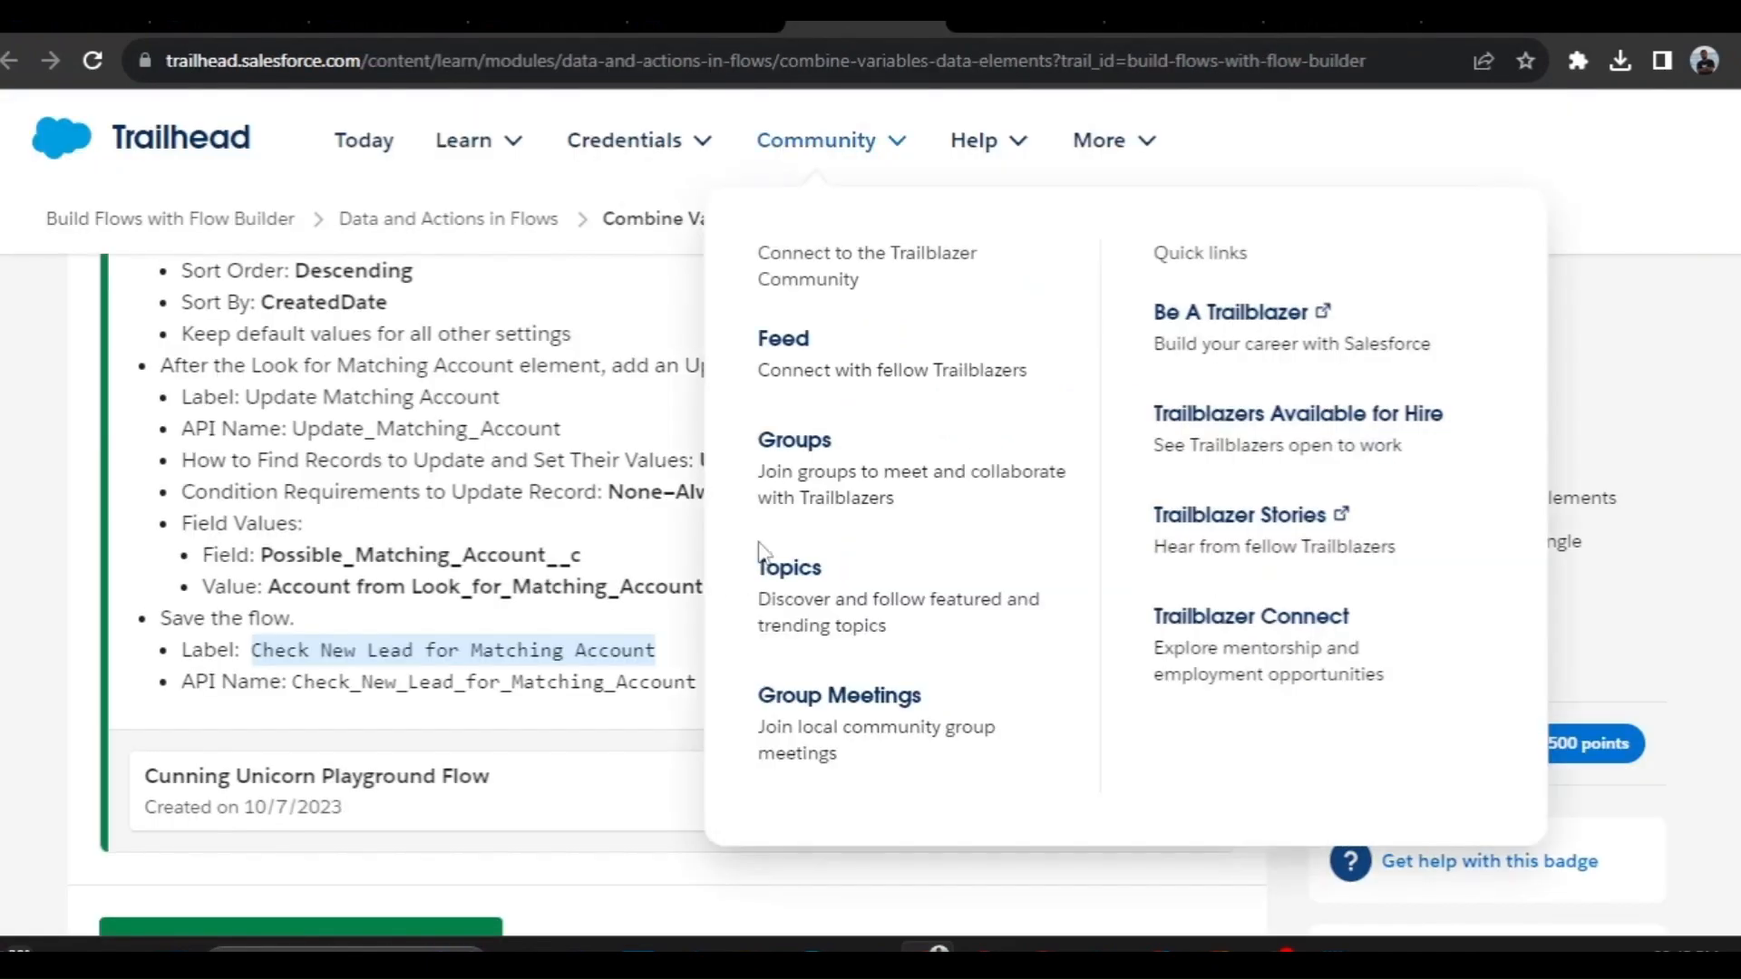
Switch back to the Trailhead challenge page and submit the challenge for checking to earn 500 points
{"action": "left_click", "coordinate": [864, 25]}
{"action": "scroll", "coordinate": [829, 609], "scroll_direction": "down", "scroll_amount": 5}
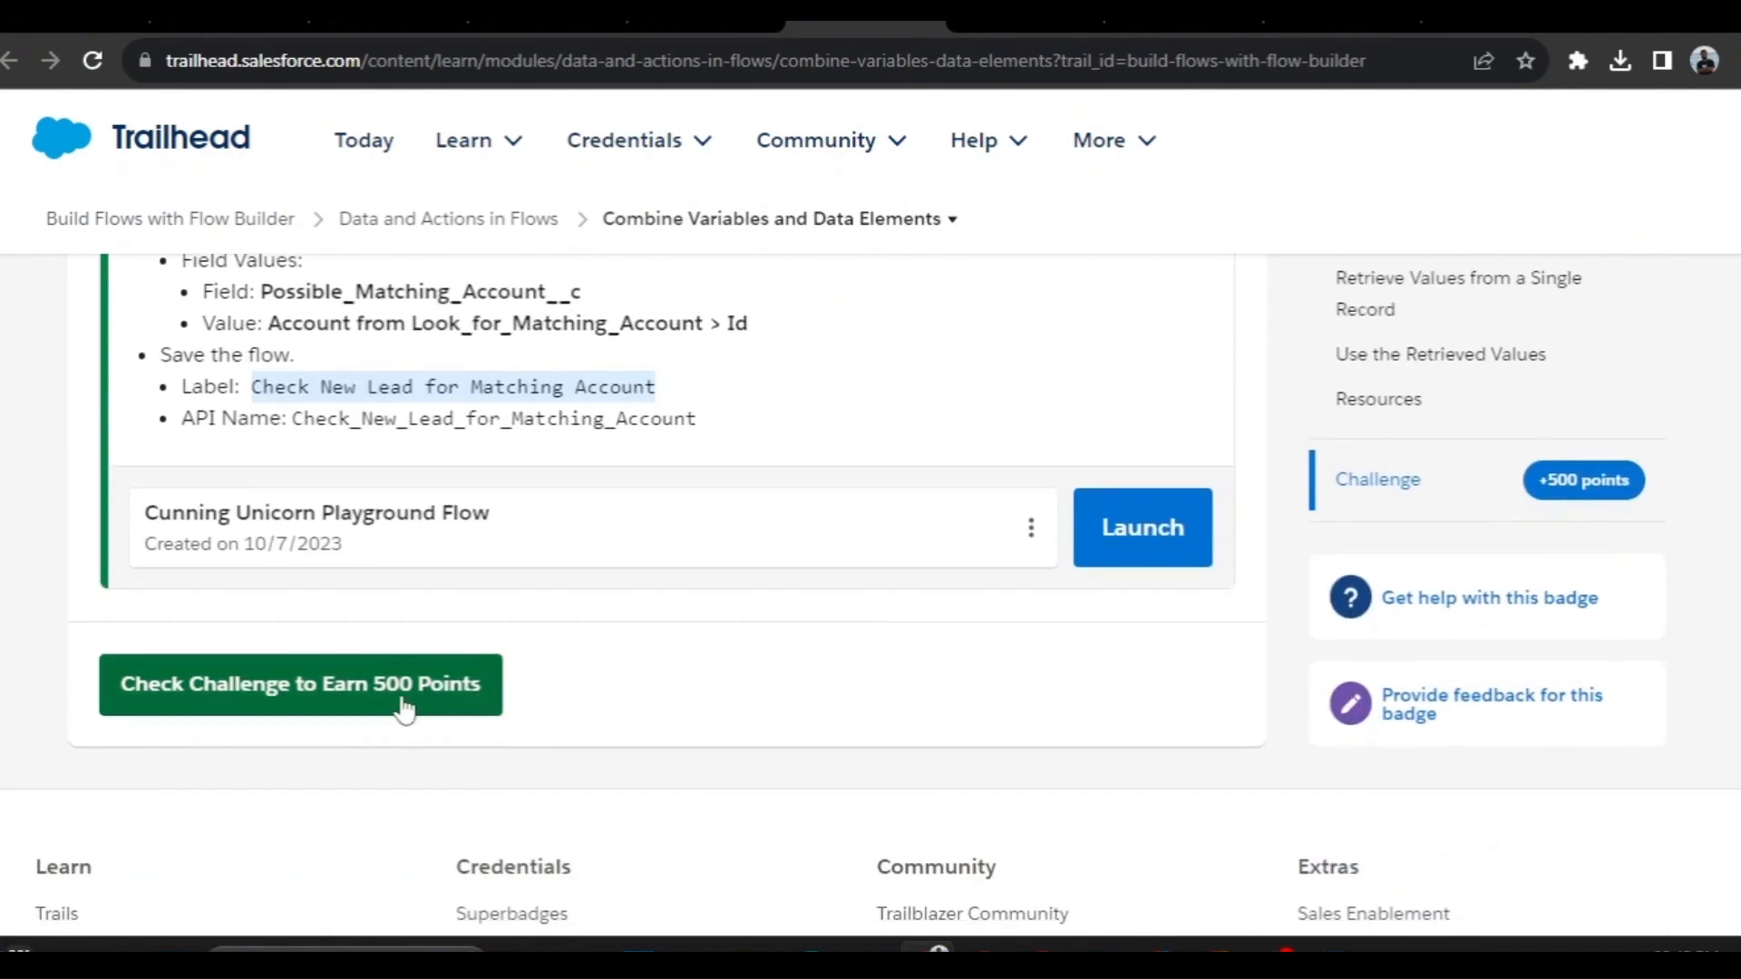
{"action": "left_click", "coordinate": [415, 555]}
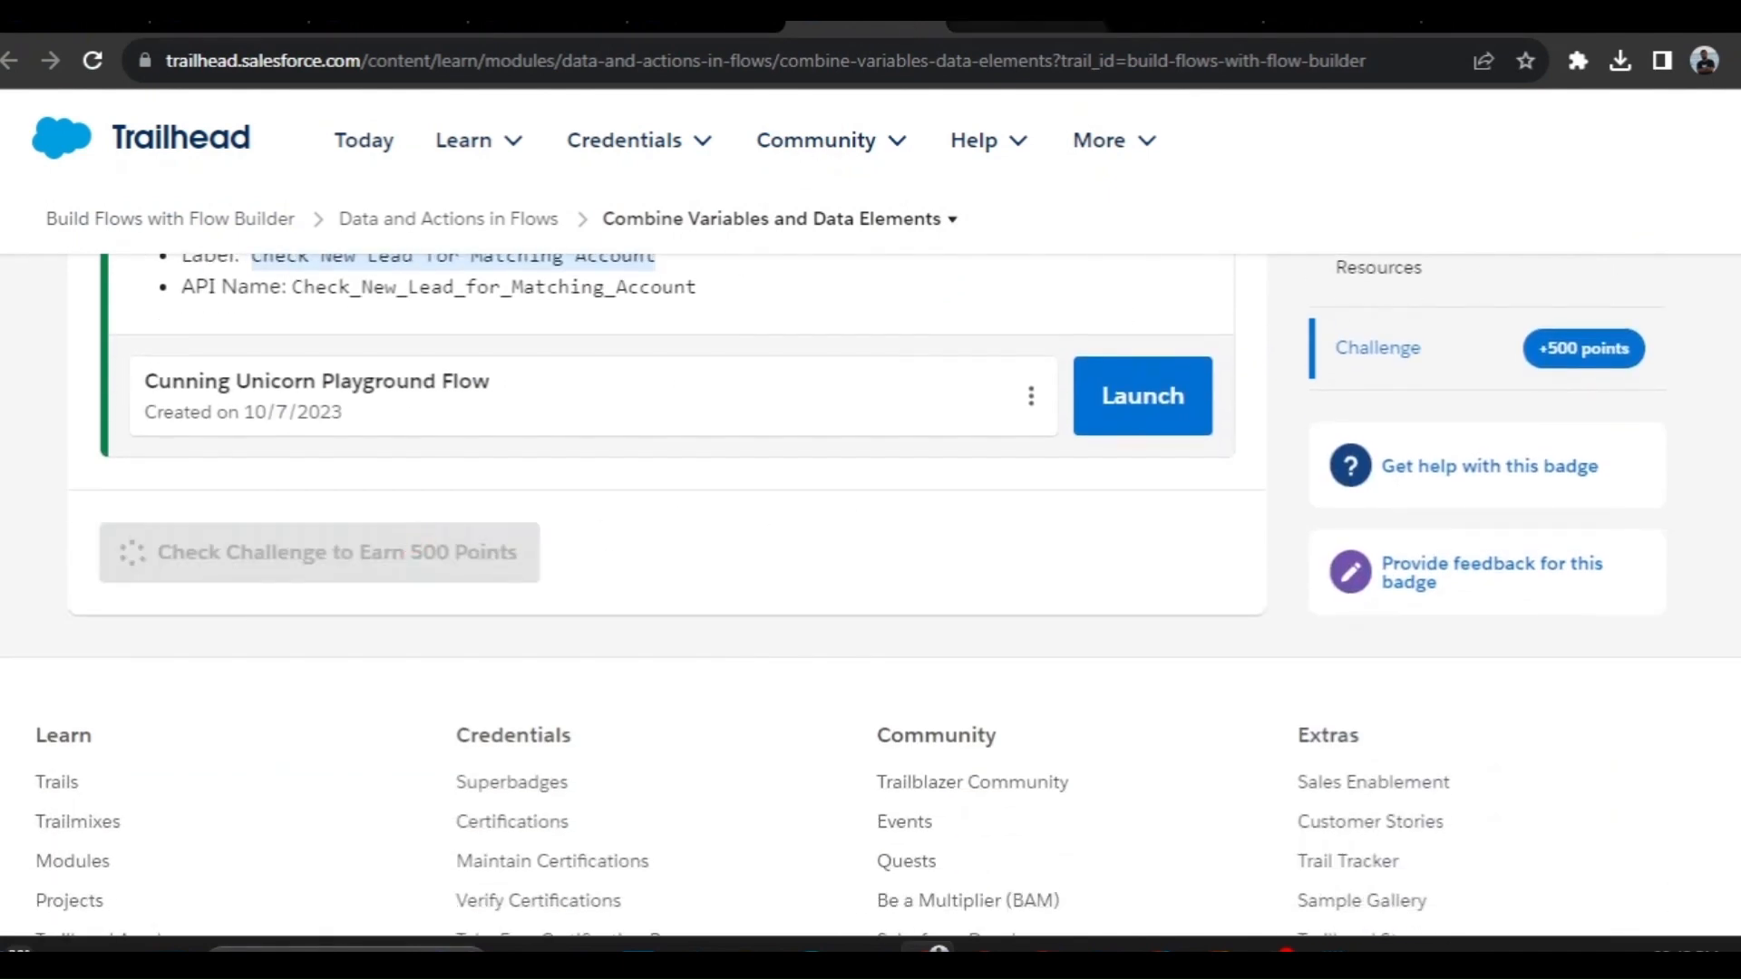